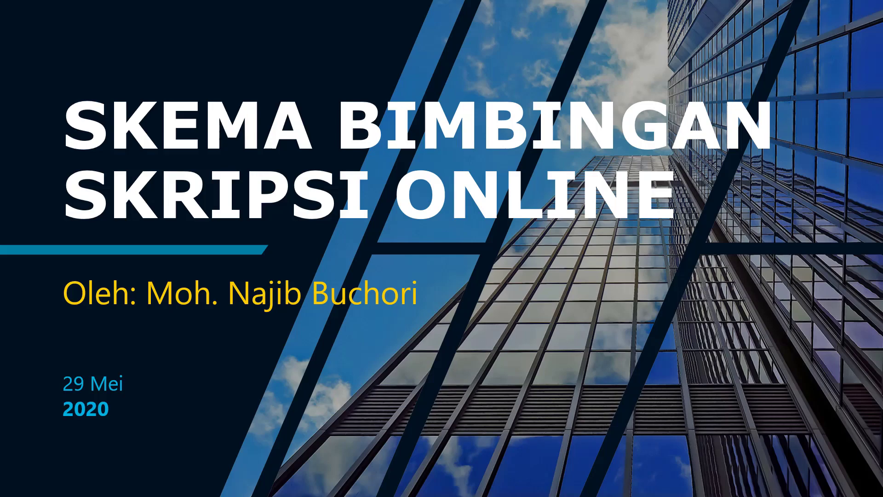
{"action": "key", "text": "Right"}
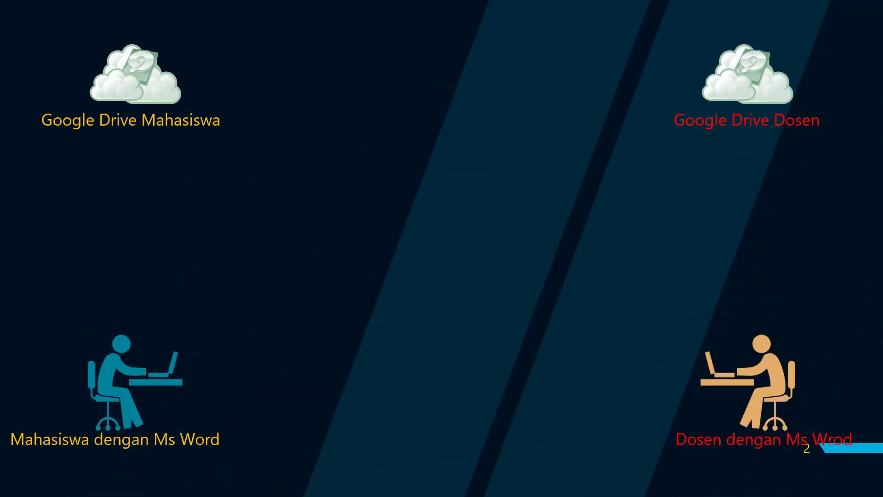
{"action": "left_click", "coordinate": [436, 248]}
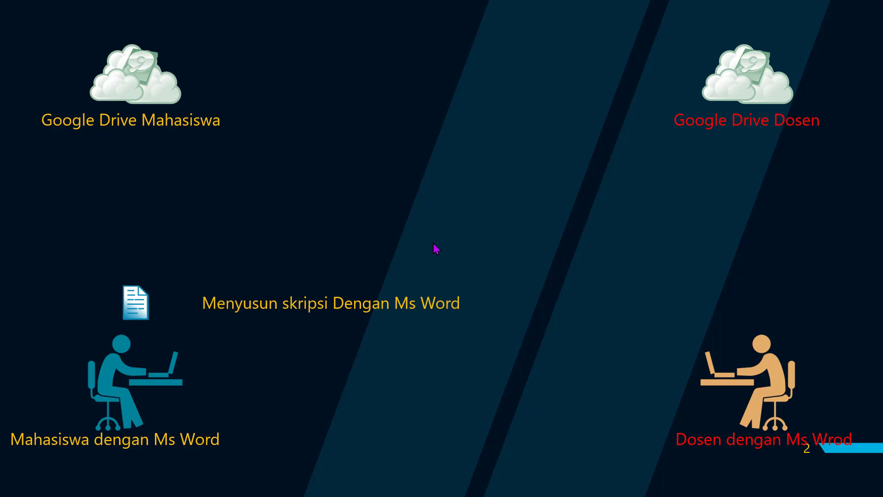
{"action": "key", "text": "Right"}
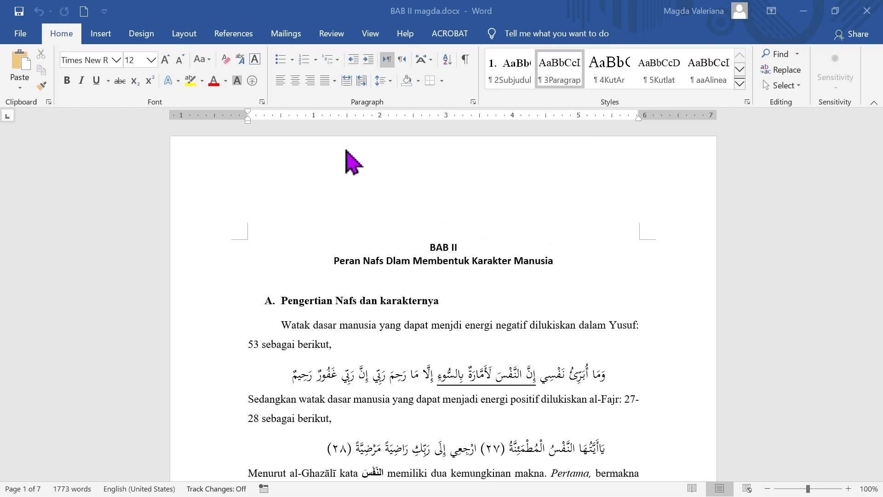
- Turn on Track Changes for the document and save it as BAB II magda.docx in the GDriveMagda folder
{"action": "left_click", "coordinate": [334, 36]}
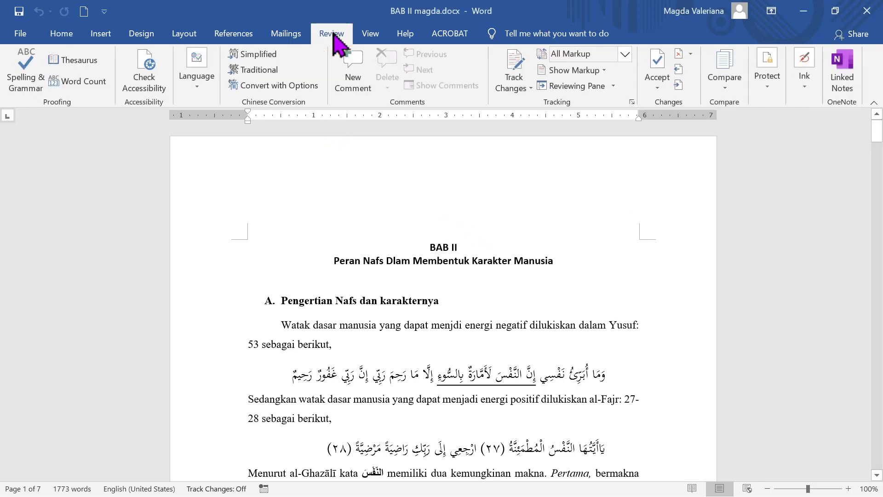
{"action": "left_click", "coordinate": [509, 72]}
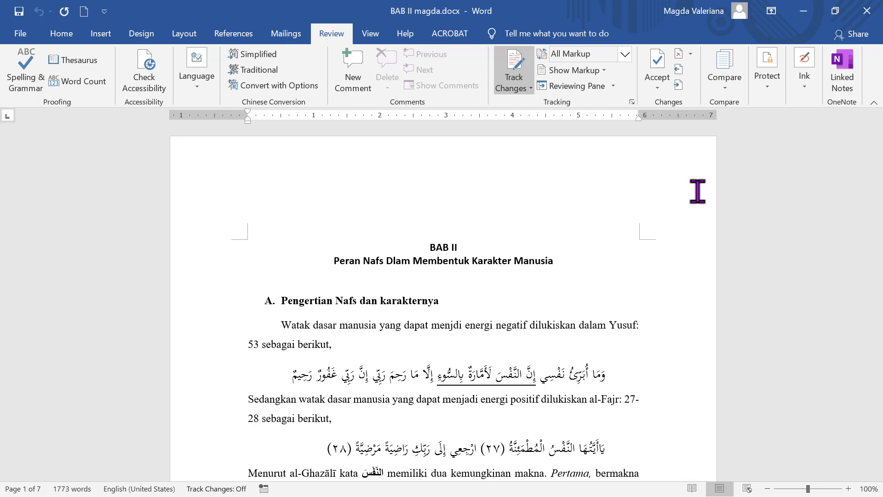
{"action": "key", "text": "F12"}
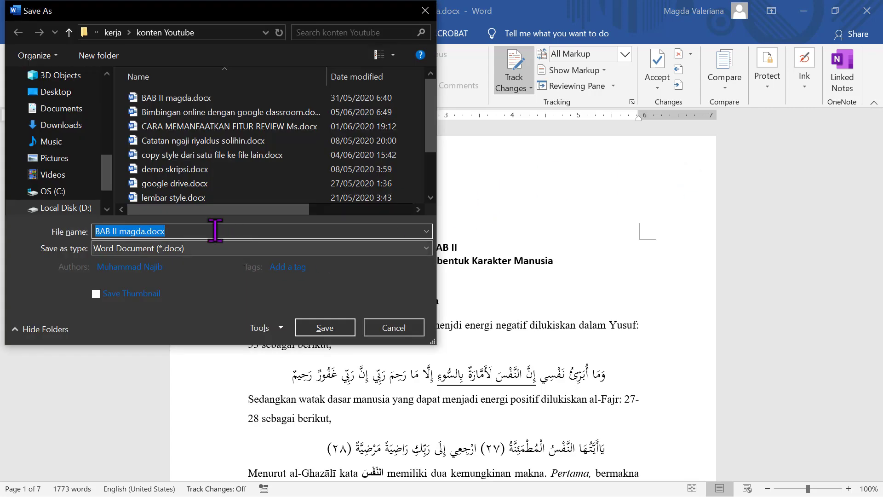
{"action": "left_click_drag", "start_coordinate": [108, 162], "coordinate": [106, 121]}
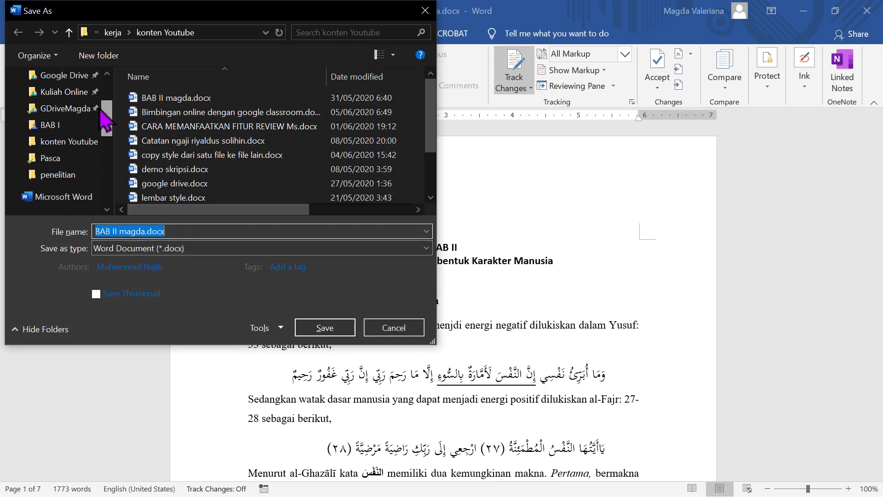
{"action": "left_click", "coordinate": [76, 110]}
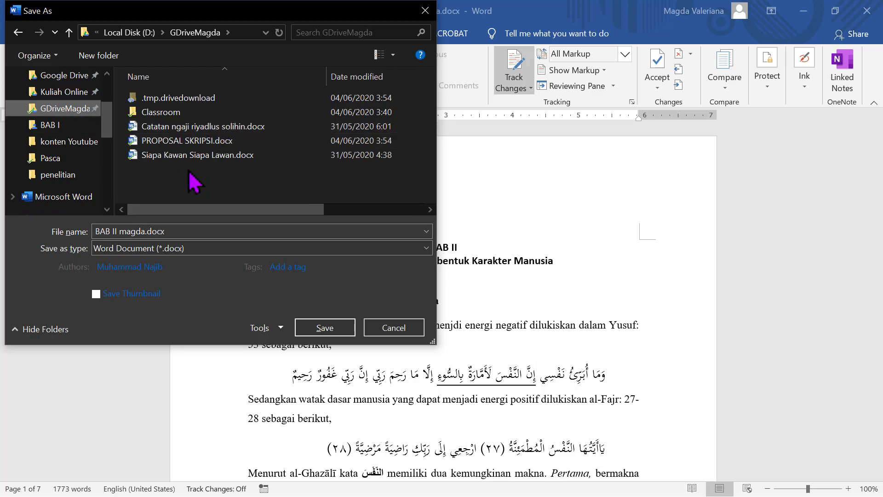
{"action": "left_click", "coordinate": [117, 230]}
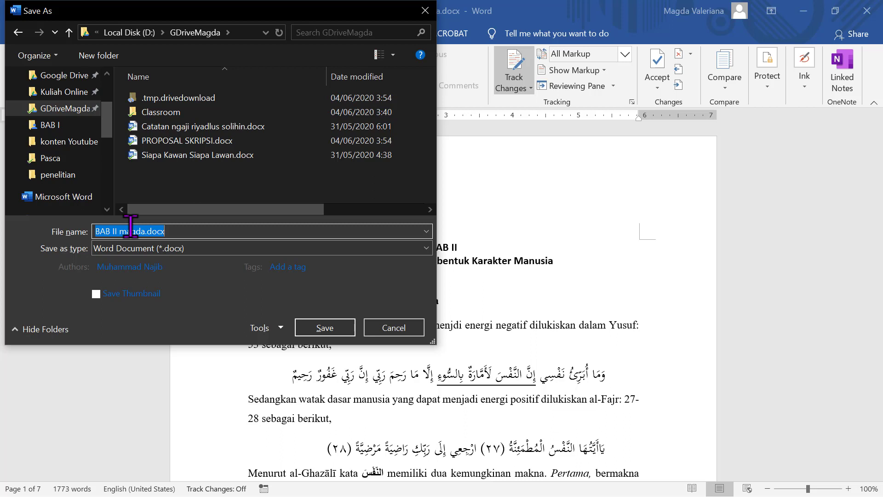
{"action": "left_click", "coordinate": [325, 327]}
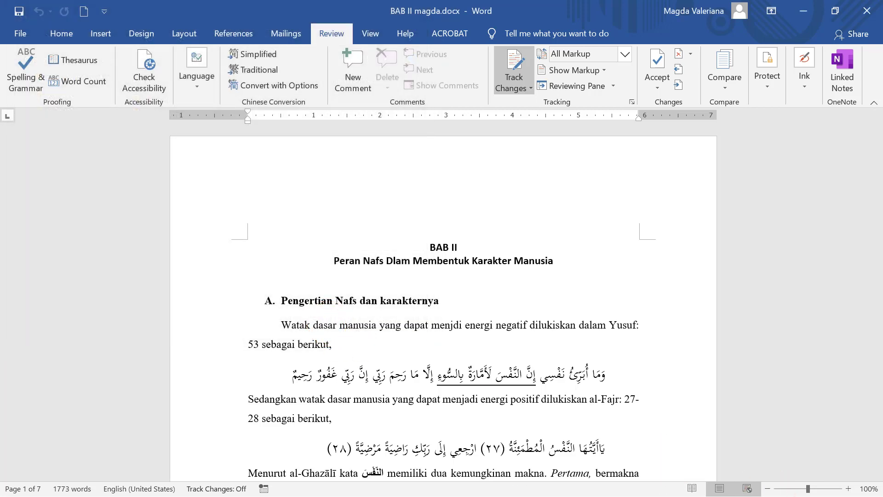
- Close the document in Word and open the GDriveMagda folder in File Explorer
{"action": "key", "text": "super"}
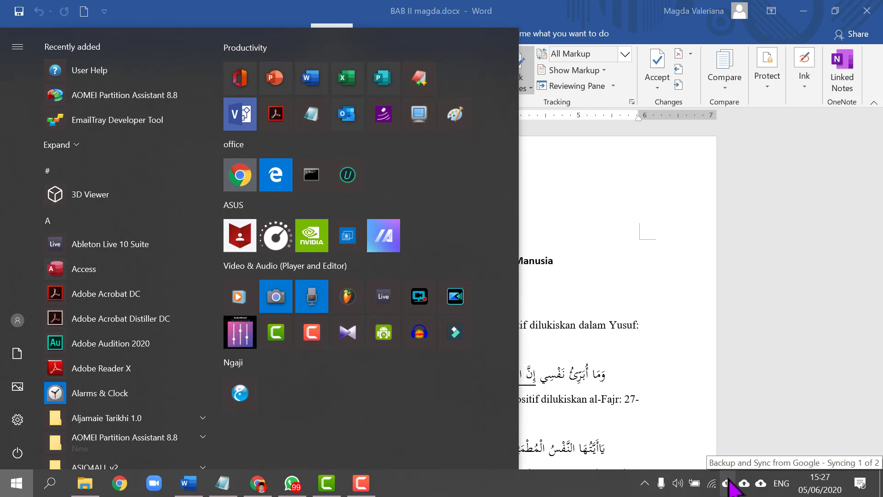
{"action": "left_click", "coordinate": [868, 12]}
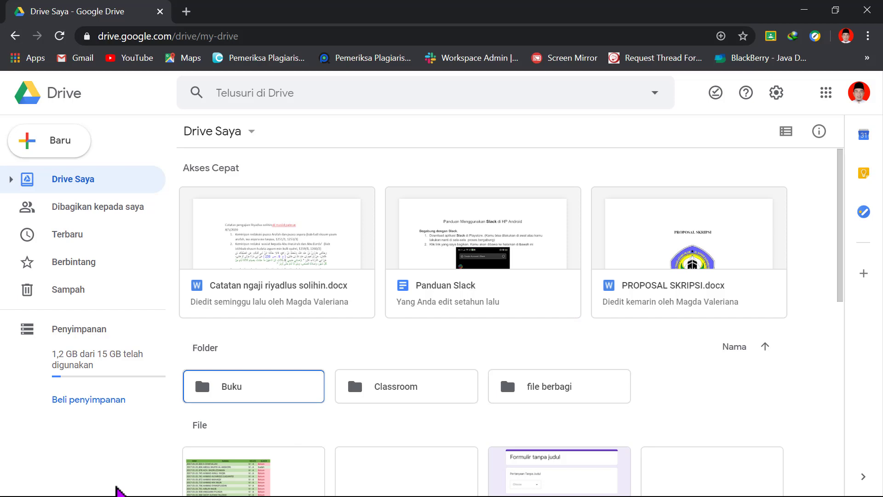
{"action": "key", "text": "super"}
{"action": "left_click", "coordinate": [86, 483]}
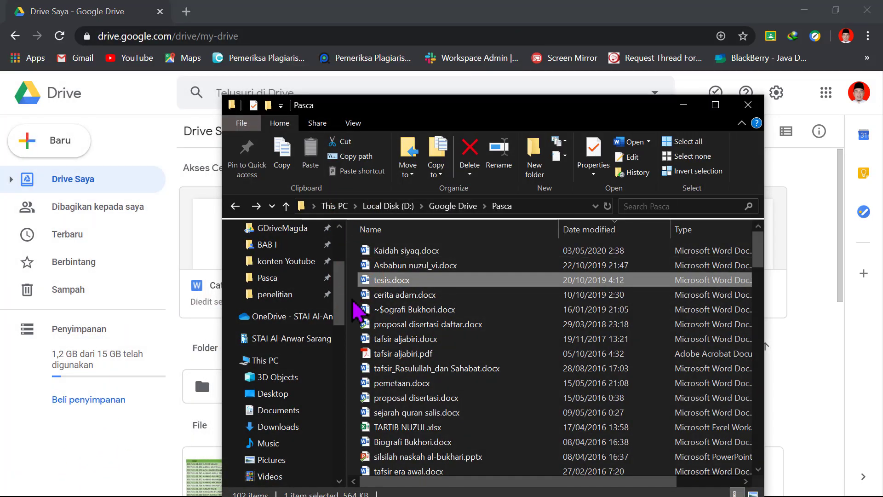
{"action": "left_click_drag", "start_coordinate": [340, 301], "coordinate": [334, 280]}
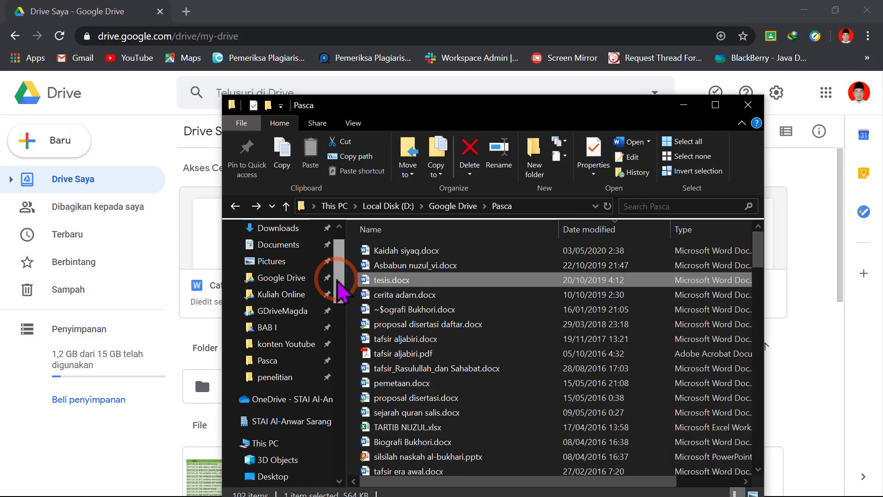
{"action": "left_click", "coordinate": [324, 311]}
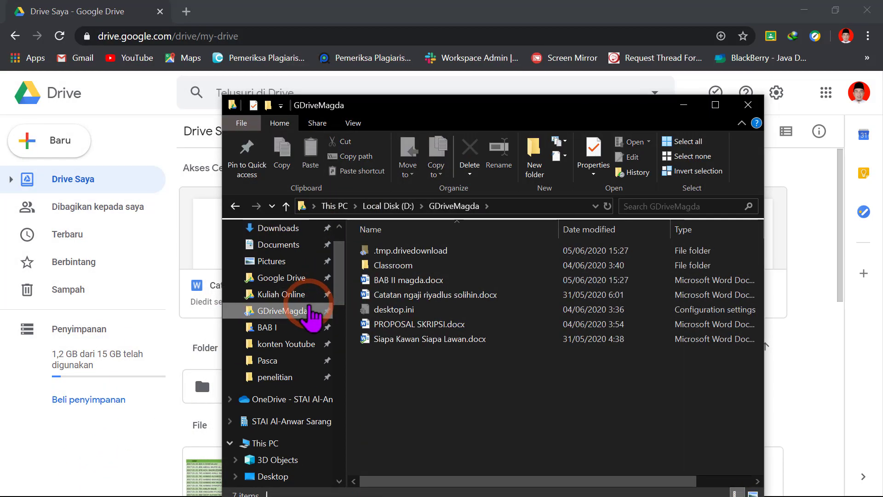
- Open the Google Drive share settings for BAB II magda.docx and add the lecturer's suggested e-mail address as recipient
{"action": "right_click", "coordinate": [429, 279]}
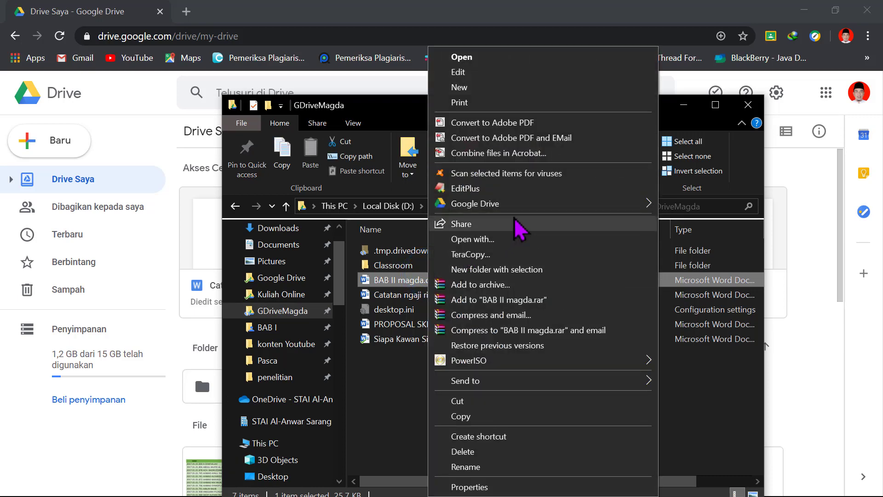
{"action": "mouse_move", "coordinate": [521, 209]}
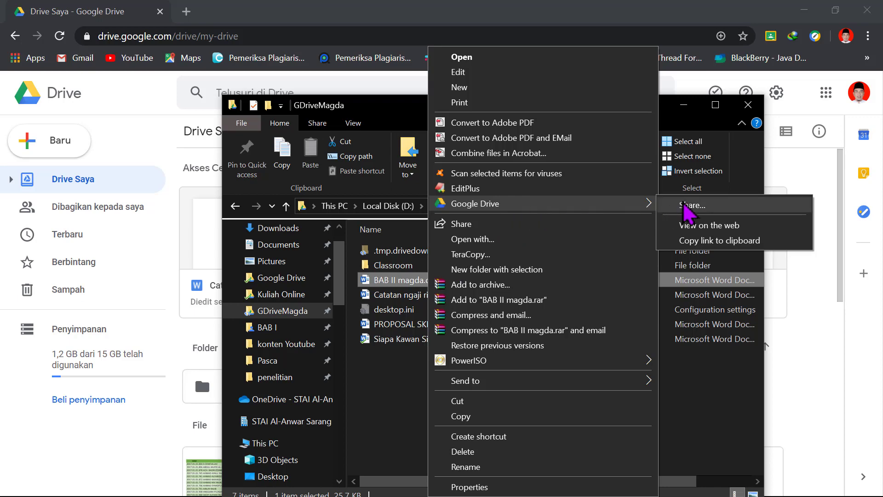
{"action": "left_click", "coordinate": [693, 206]}
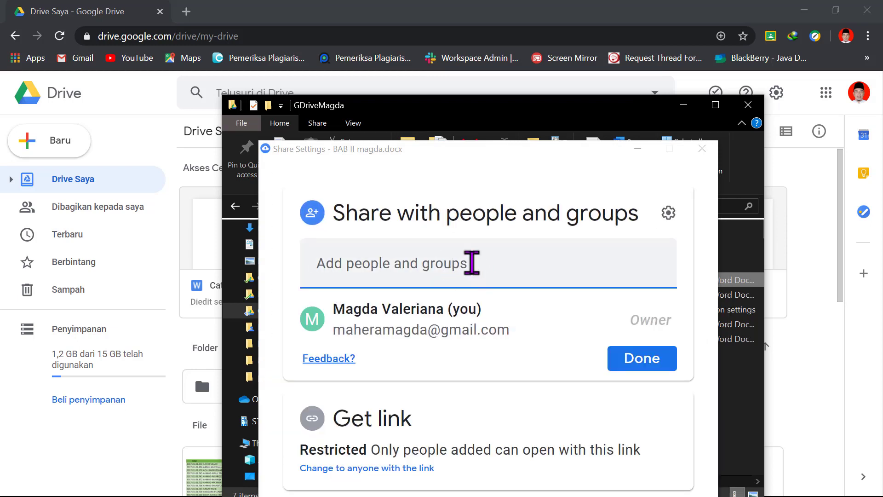
{"action": "left_click", "coordinate": [471, 262]}
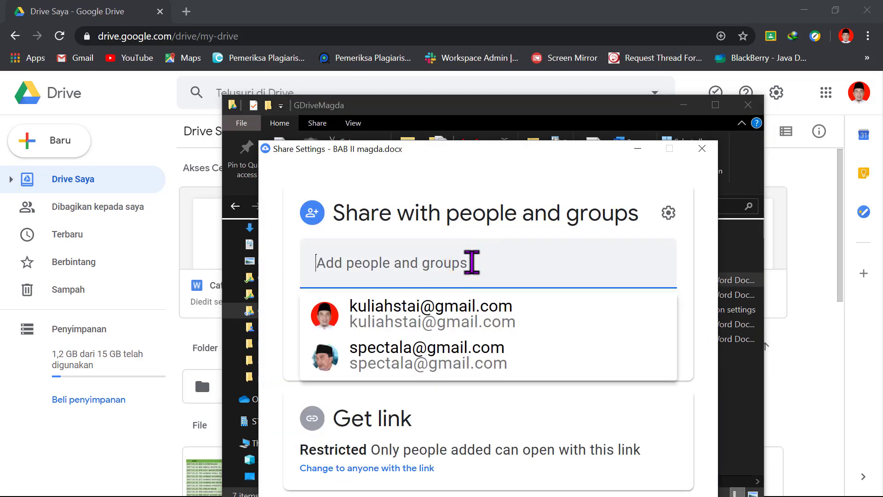
{"action": "left_click", "coordinate": [488, 318]}
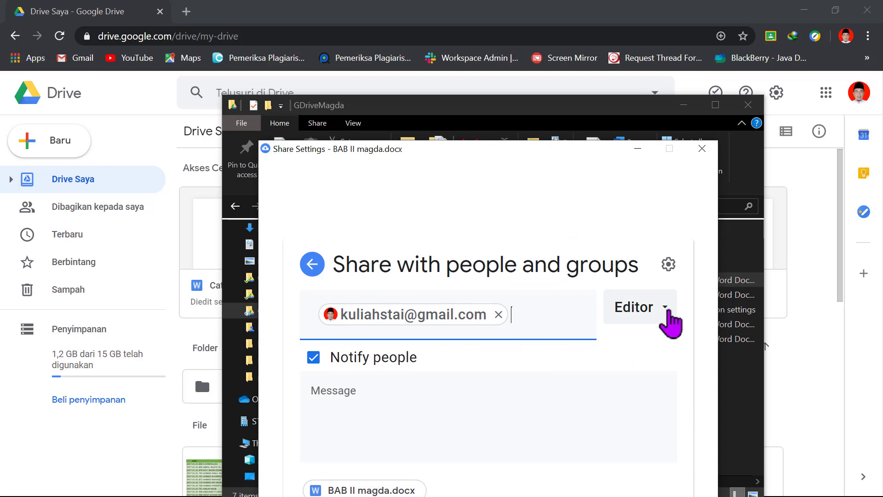
- Share the file with the Editor role and with Notify people turned off
{"action": "left_click", "coordinate": [667, 312]}
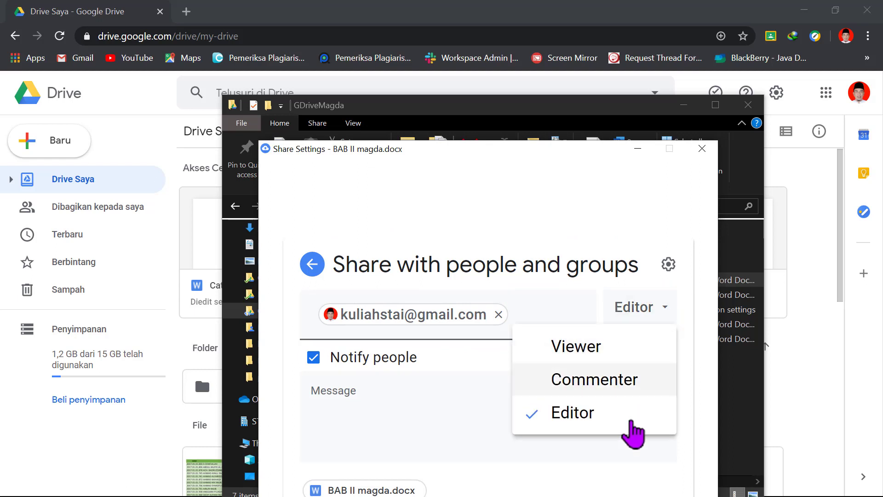
{"action": "left_click", "coordinate": [598, 211]}
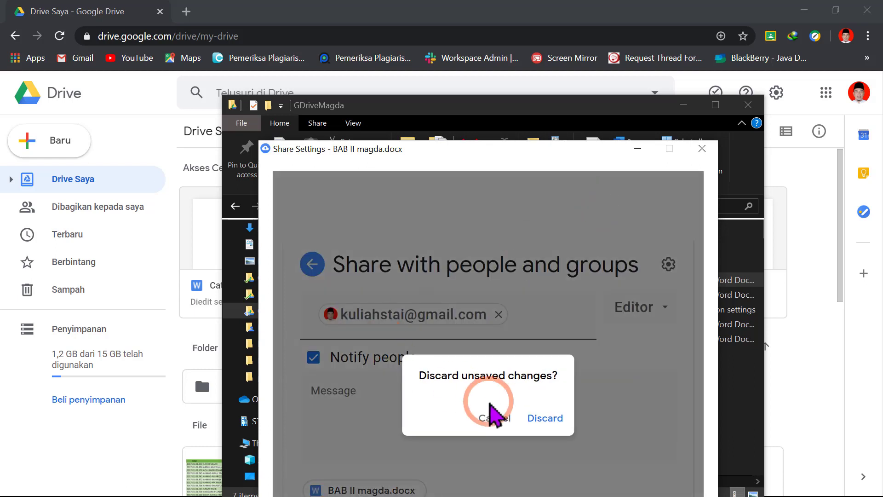
{"action": "left_click", "coordinate": [487, 418]}
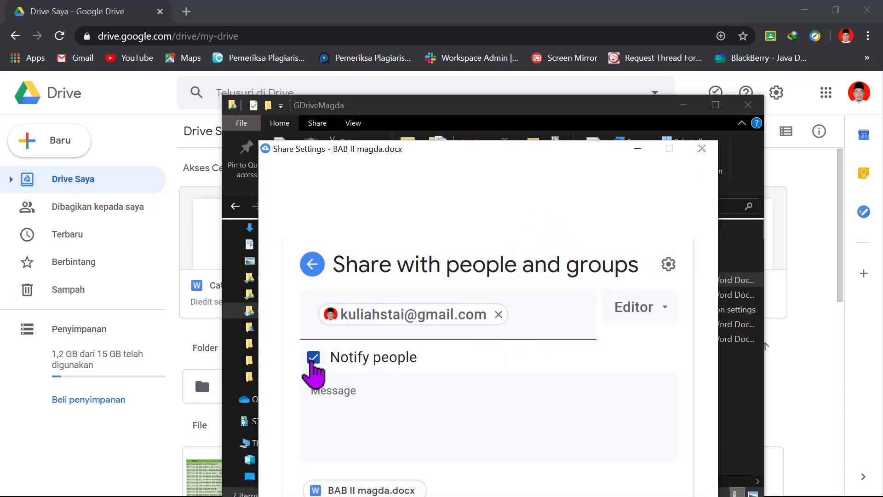
{"action": "left_click", "coordinate": [314, 359]}
{"action": "left_click", "coordinate": [491, 395]}
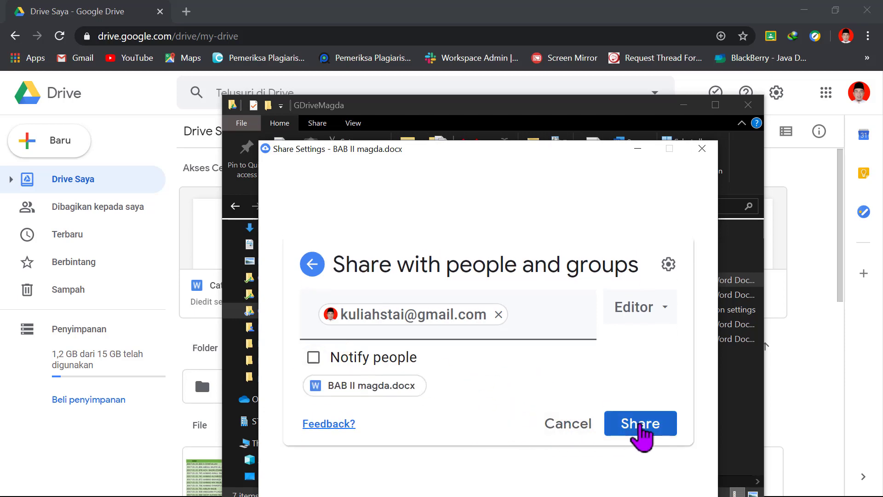
{"action": "left_click", "coordinate": [641, 426]}
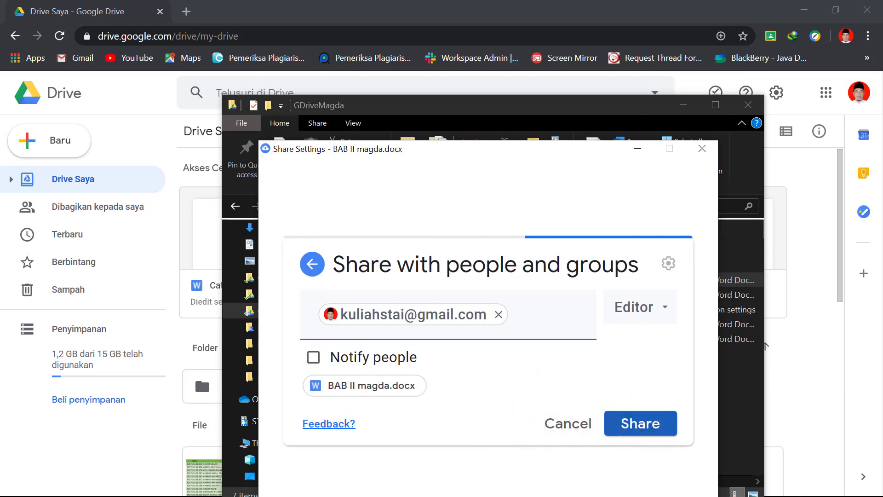
{"action": "key", "text": "super"}
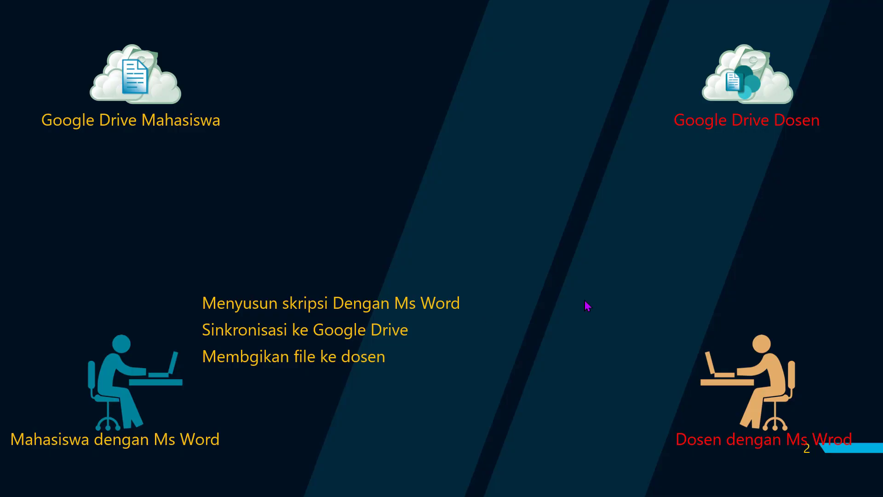
{"action": "left_click", "coordinate": [586, 301]}
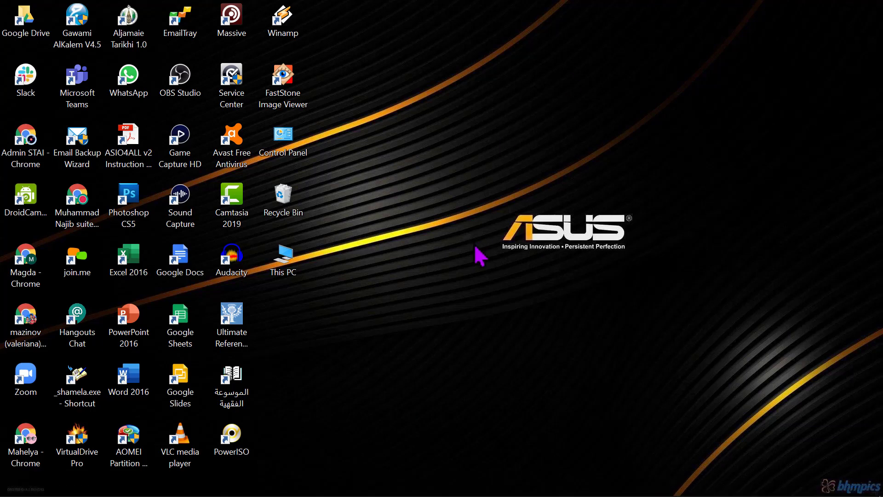
- Switch to the lecturer's Google Drive in Chrome and add a shortcut to BAB II magda.docx in the file berbagi folder of Drive Saya
{"action": "mouse_move", "coordinate": [222, 496]}
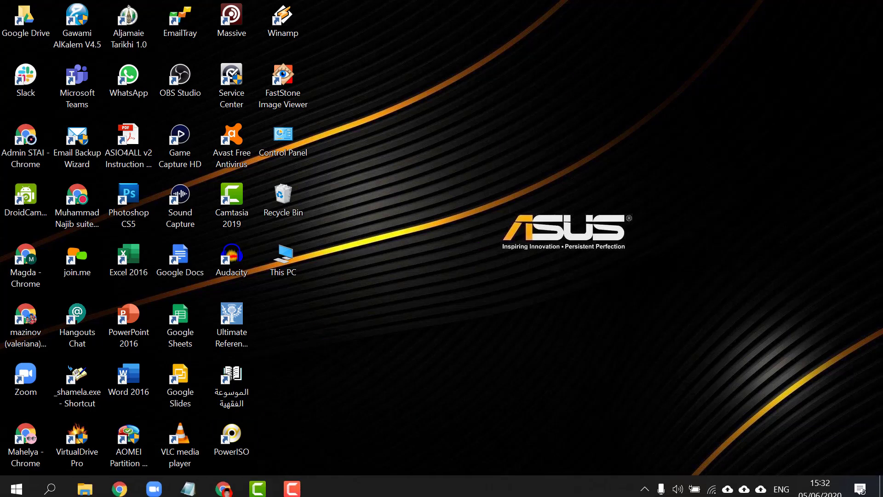
{"action": "left_click", "coordinate": [224, 489]}
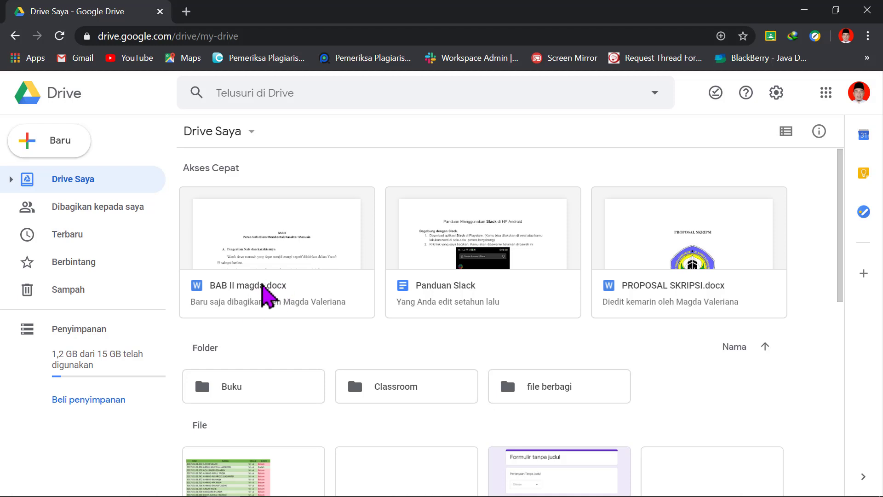
{"action": "right_click", "coordinate": [263, 291]}
{"action": "left_click", "coordinate": [306, 228]}
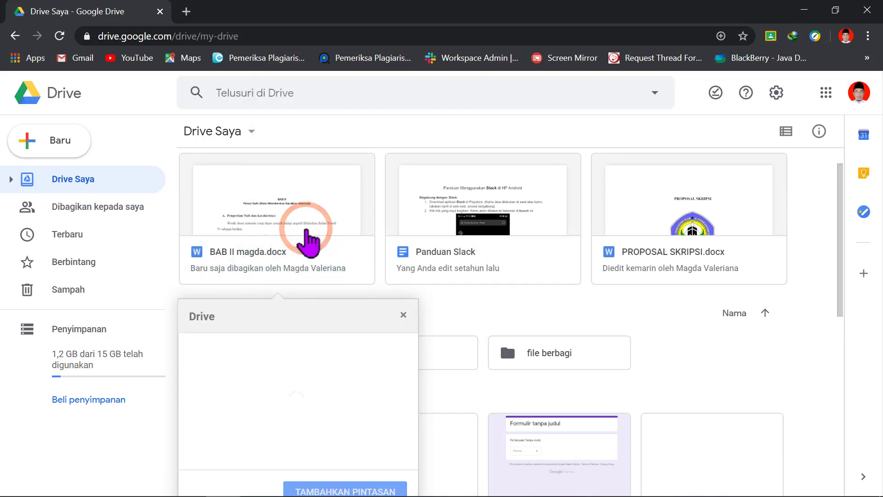
{"action": "left_click", "coordinate": [292, 349]}
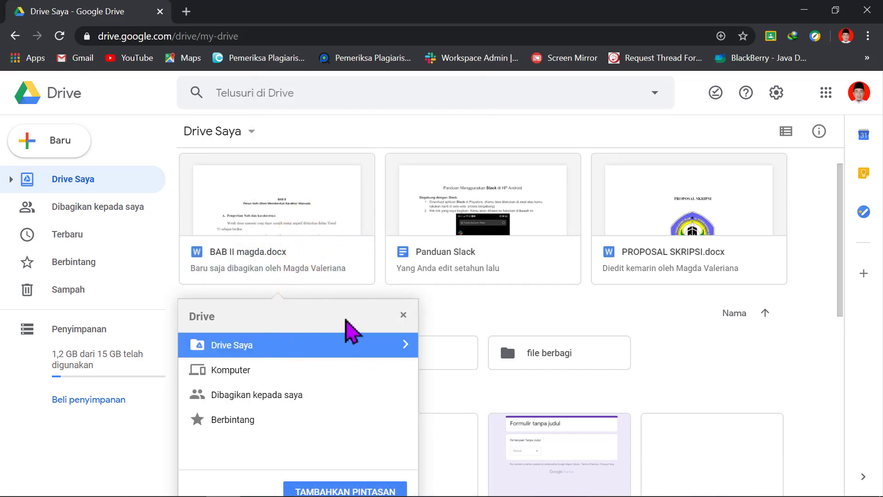
{"action": "left_click", "coordinate": [354, 348]}
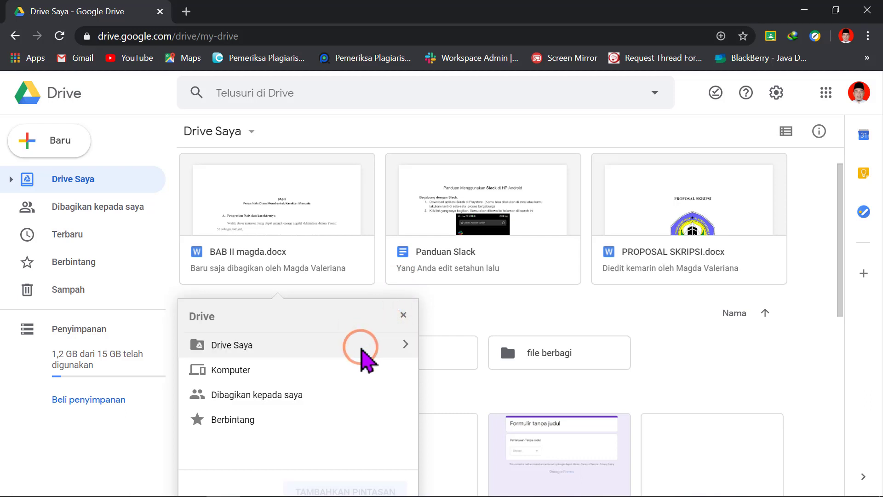
{"action": "double_click", "coordinate": [350, 348]}
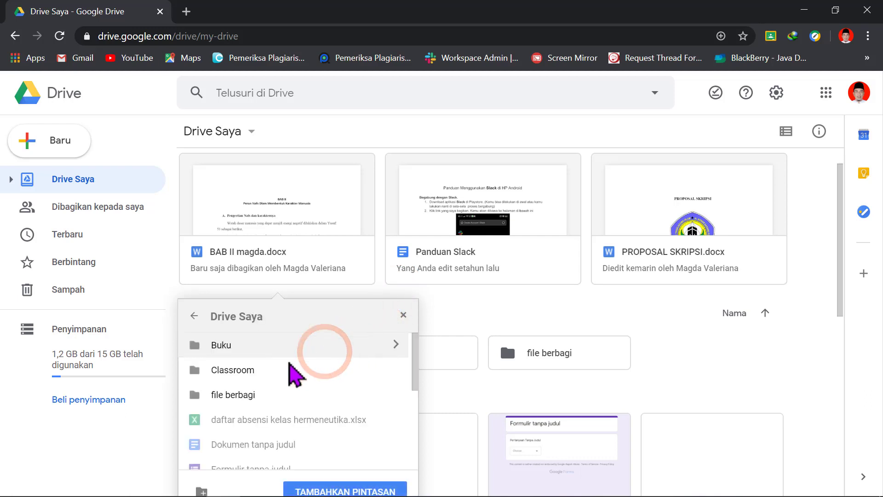
{"action": "double_click", "coordinate": [254, 395]}
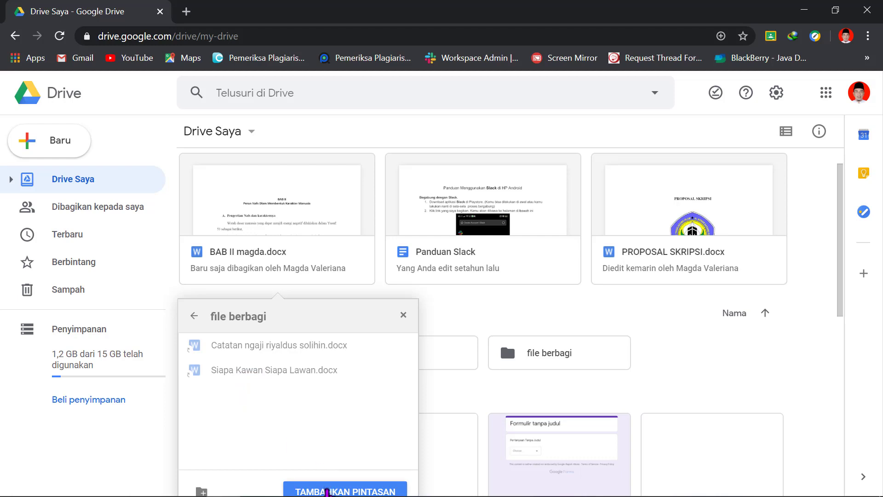
{"action": "left_click", "coordinate": [327, 491]}
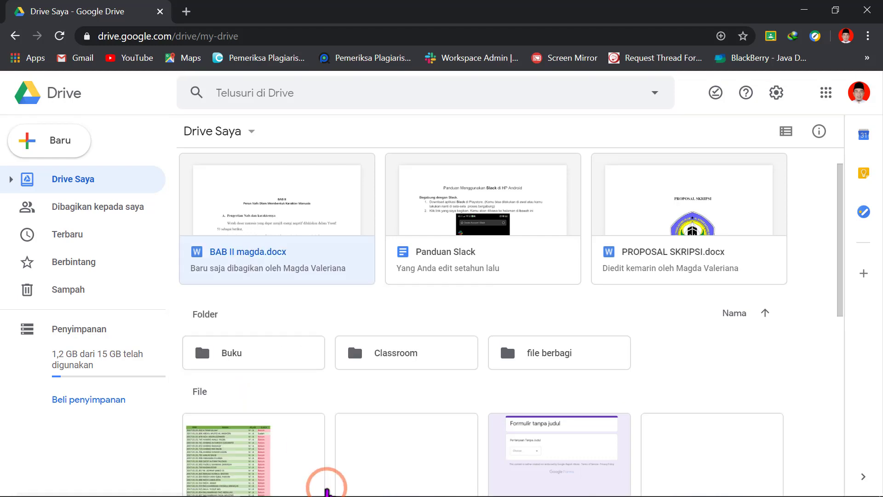
- Open the file berbagi folder under Drive Saya to view its shortcuts, and minimize the browser
{"action": "left_click", "coordinate": [10, 179]}
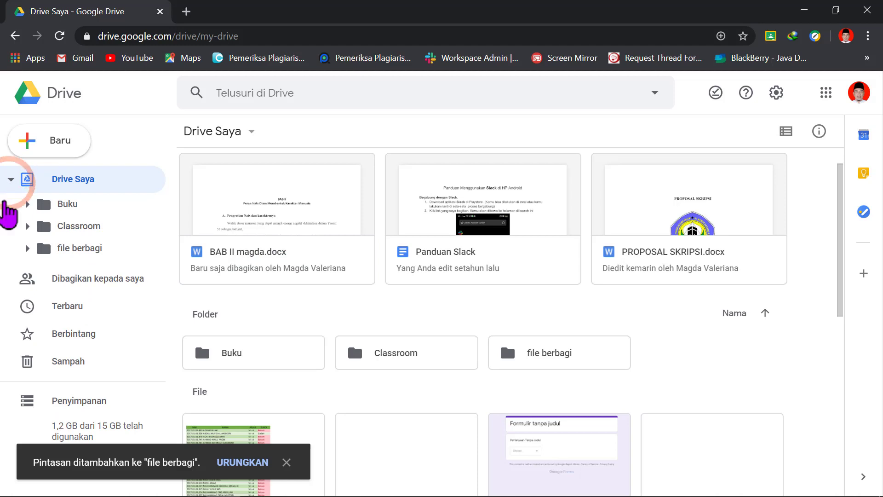
{"action": "left_click", "coordinate": [84, 251]}
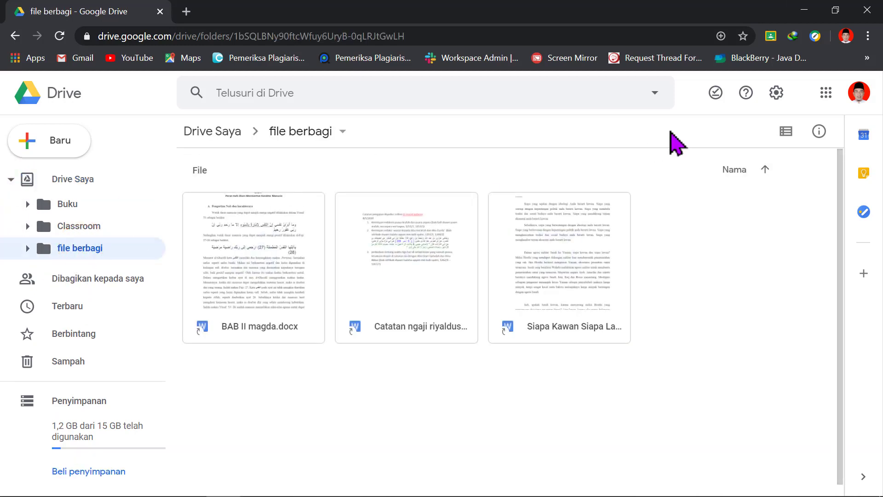
{"action": "left_click", "coordinate": [804, 10]}
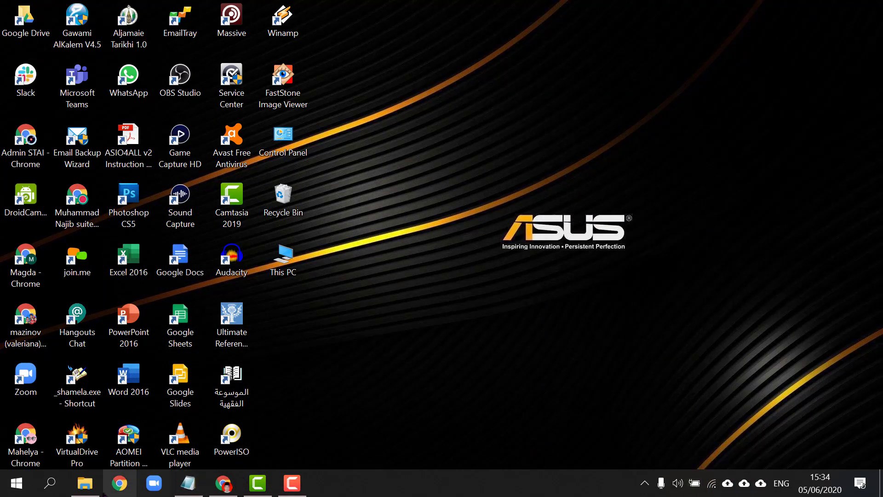
- Open BAB II magda.docx from Kuliah Online's file berbagi folder in File Explorer, and close the Navigation pane in Word
{"action": "left_click", "coordinate": [87, 483]}
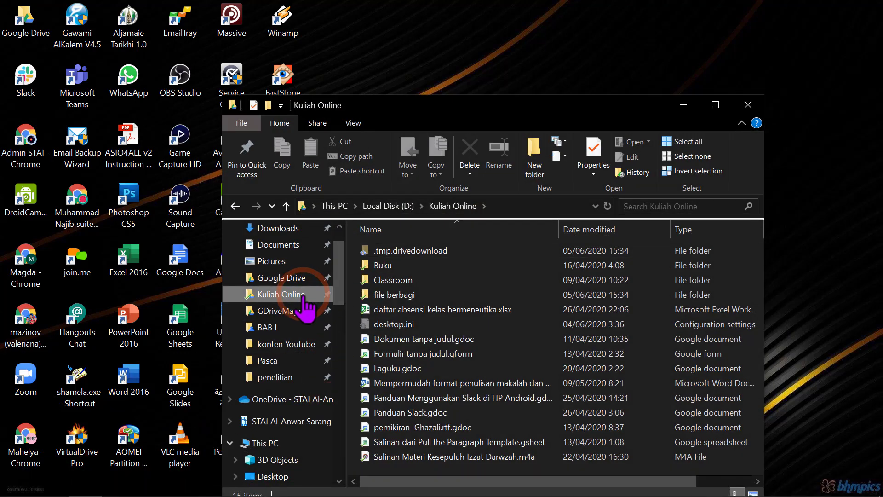
{"action": "double_click", "coordinate": [403, 295]}
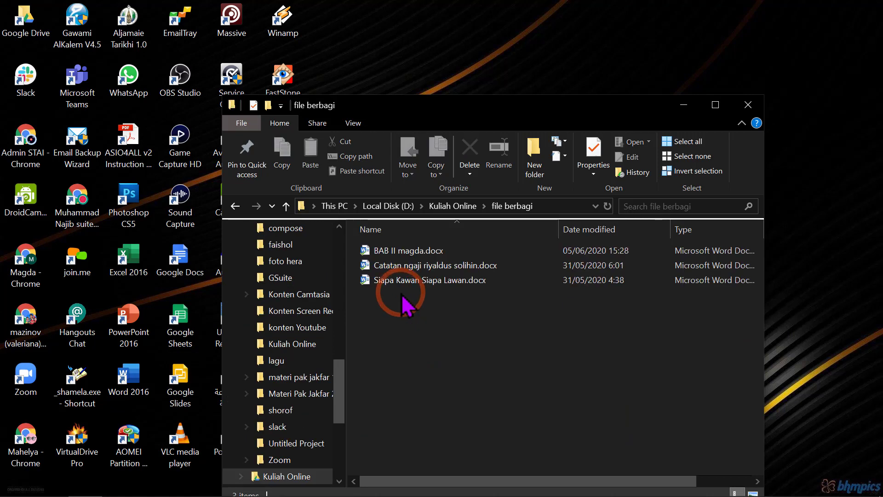
{"action": "double_click", "coordinate": [416, 252]}
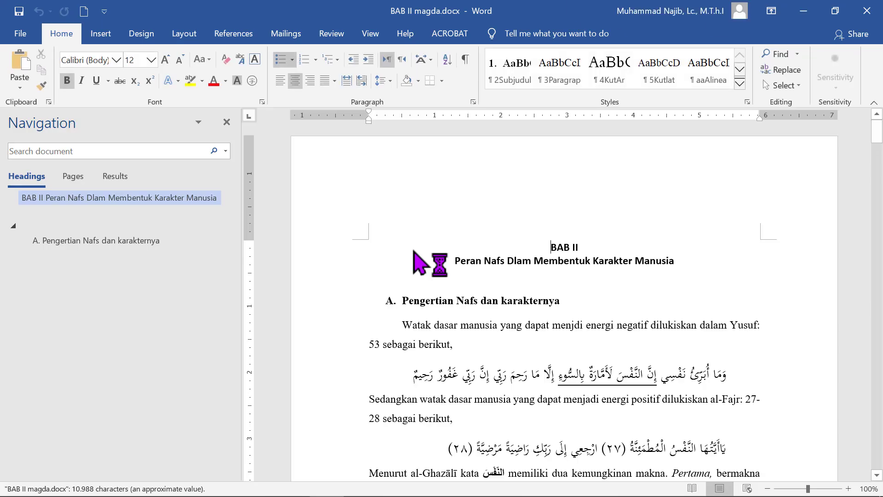
{"action": "left_click", "coordinate": [226, 122]}
{"action": "left_click", "coordinate": [424, 227]}
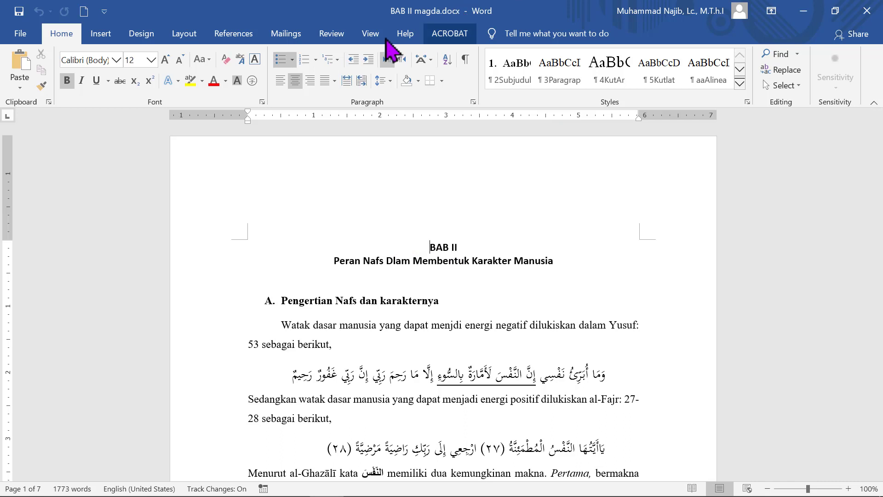
- Add the comment "JUDUL BAB: font cambria 14 pt" to the two-line chapter heading starting with BAB II
{"action": "left_click", "coordinate": [328, 34]}
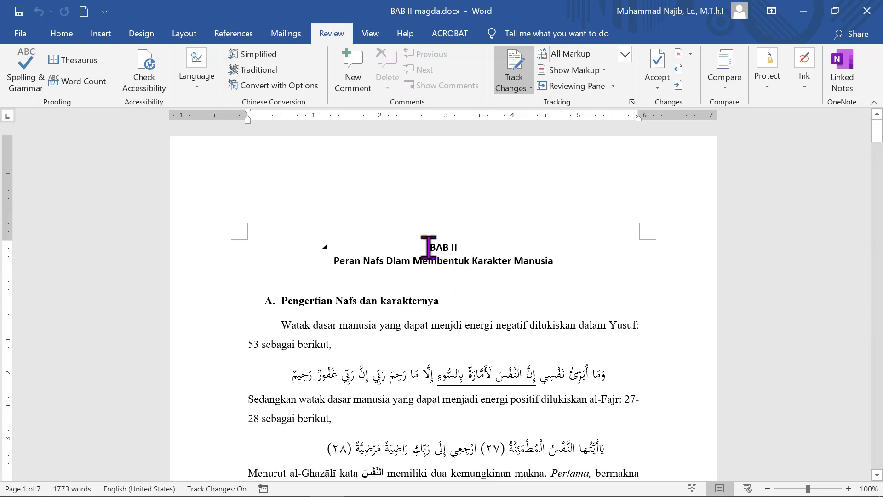
{"action": "left_click_drag", "start_coordinate": [428, 247], "coordinate": [543, 260]}
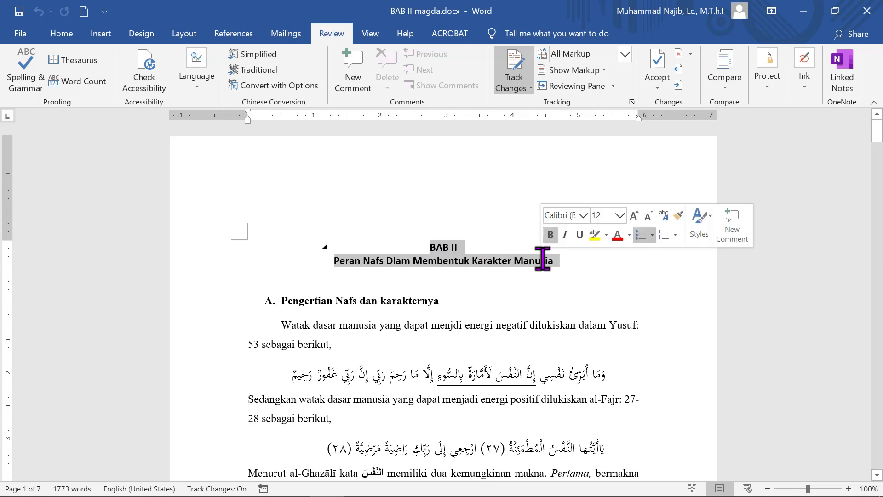
{"action": "left_click", "coordinate": [742, 225]}
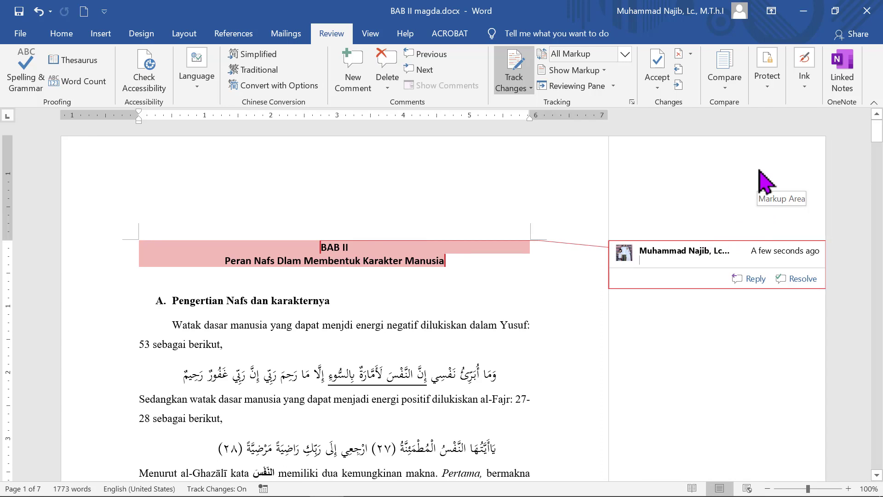
{"action": "type", "text": "JUDU"}
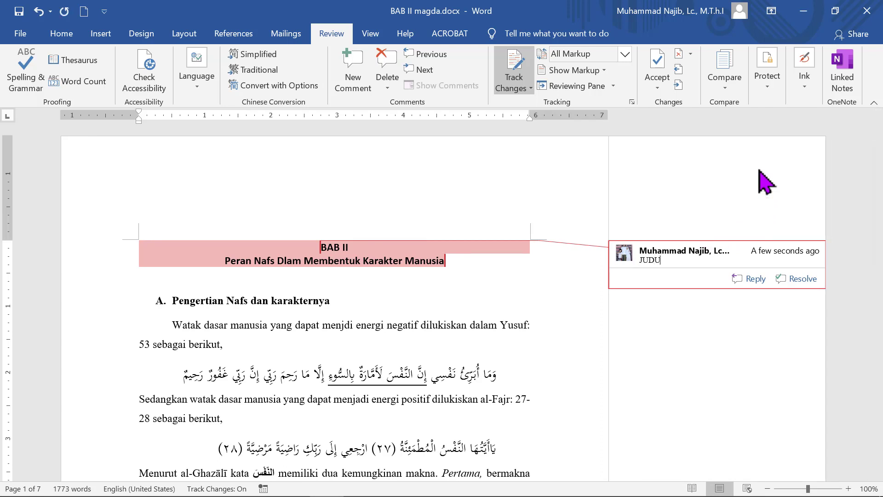
{"action": "type", "text": "L BAB"}
{"action": "type", "text": "pt"}
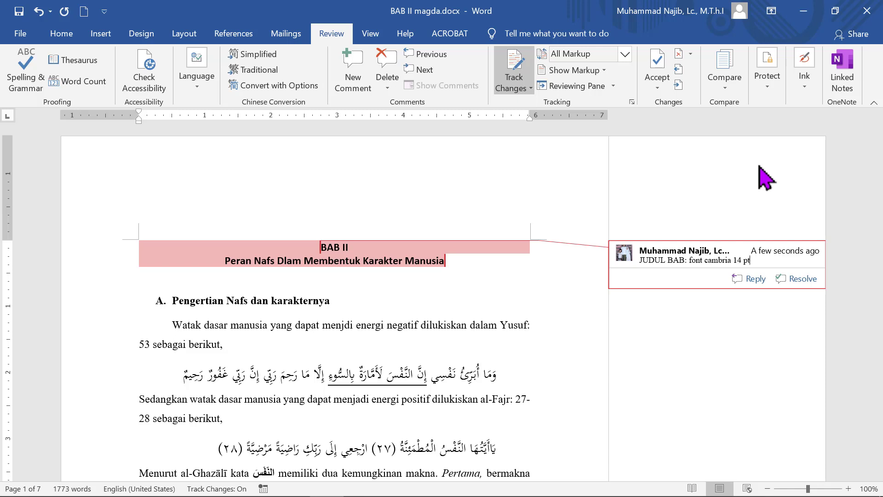
{"action": "left_click", "coordinate": [285, 299]}
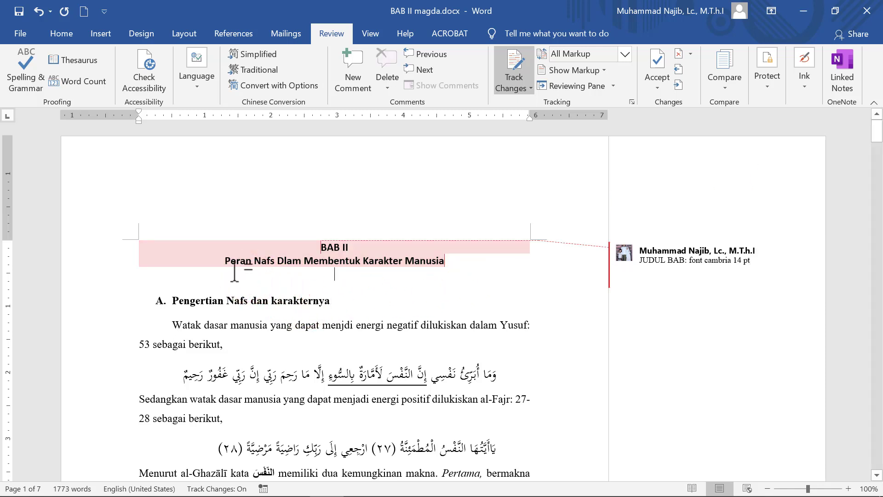
- Add the comment "JUDUL BAB all capital" to the chapter title line "Peran Nafs Dlam Membentuk Karakter Manusia"
{"action": "left_click", "coordinate": [224, 260]}
{"action": "left_click_drag", "start_coordinate": [264, 263], "coordinate": [440, 260]}
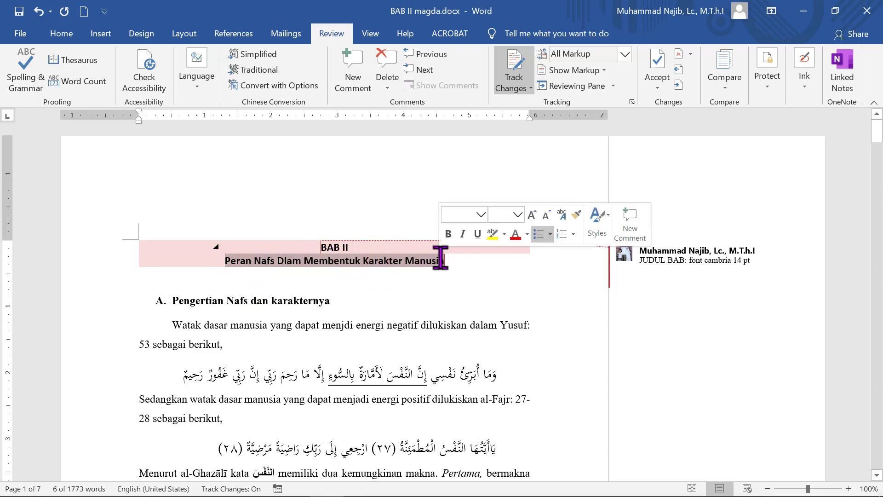
{"action": "right_click", "coordinate": [441, 261]}
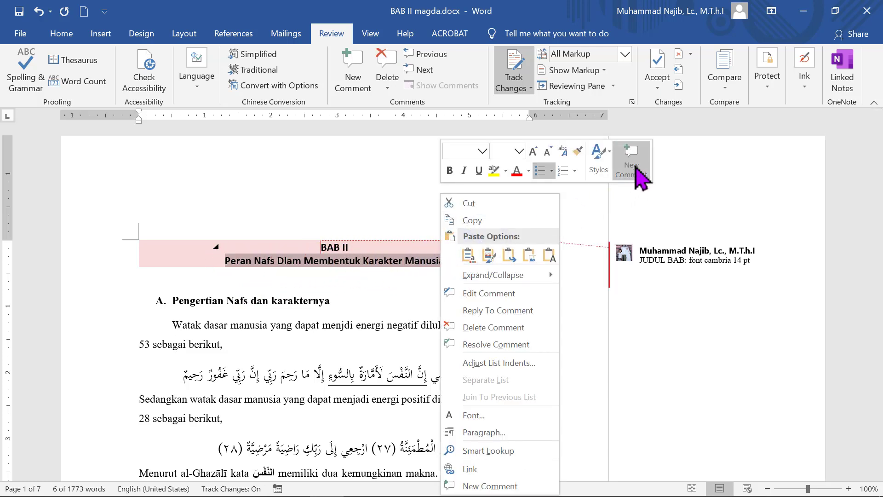
{"action": "left_click", "coordinate": [631, 168]}
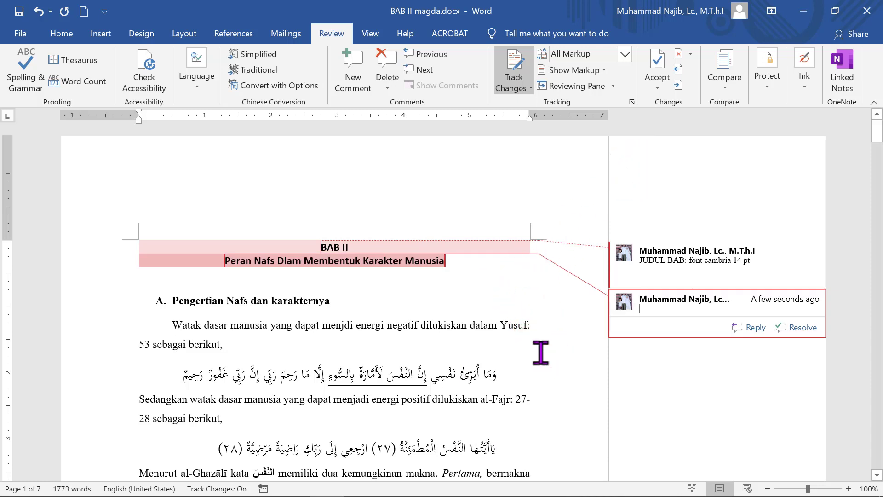
{"action": "type", "text": "J"}
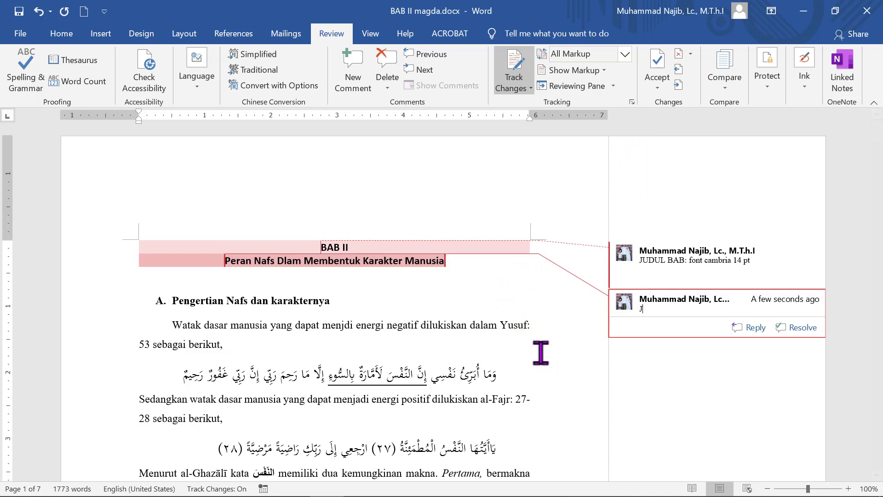
{"action": "type", "text": "UDUL BAB all capital"}
{"action": "left_click", "coordinate": [394, 310]}
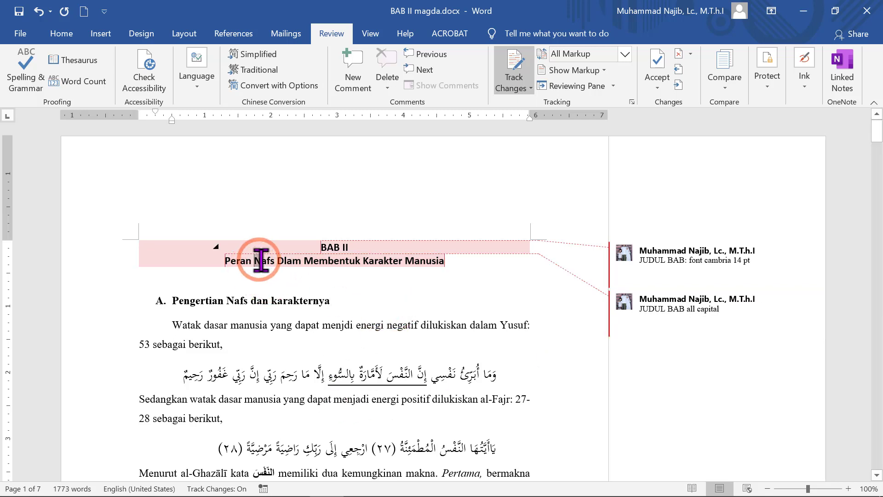
- Add the comment "Kata asing dicetak italic" to the word "Nafs" in the chapter title
{"action": "left_click_drag", "start_coordinate": [253, 260], "coordinate": [277, 266]}
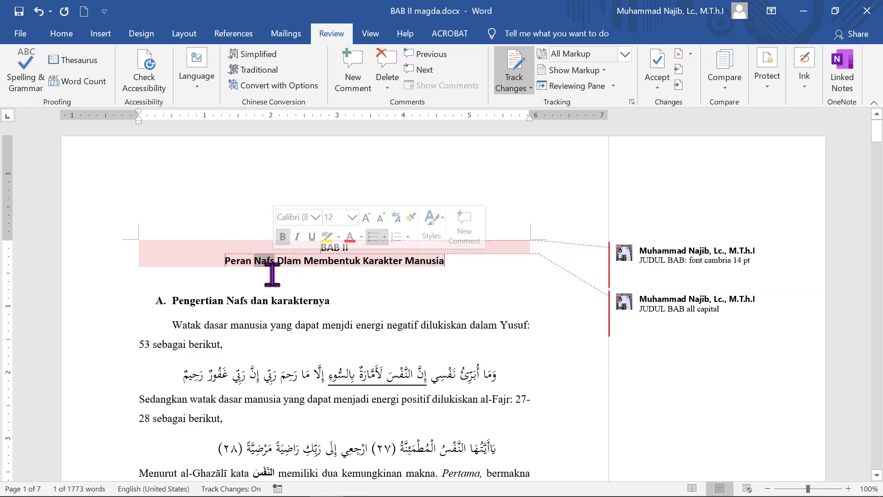
{"action": "left_click", "coordinate": [463, 237]}
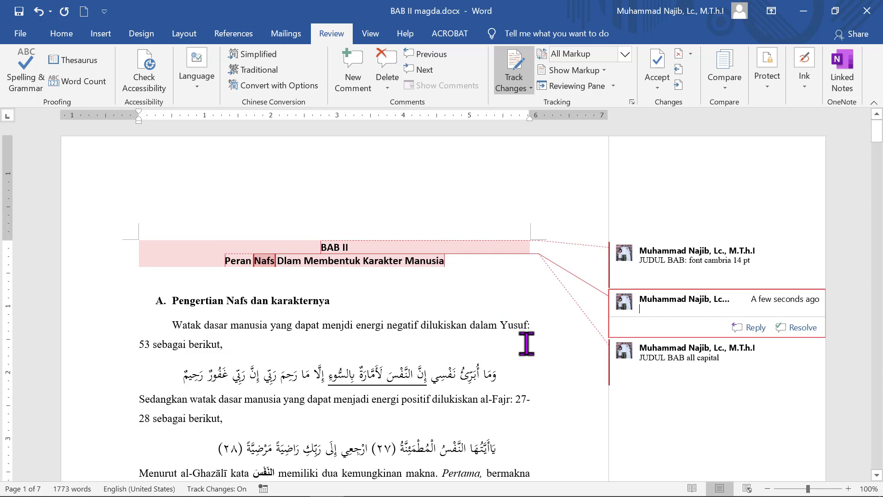
{"action": "type", "text": "Kata"}
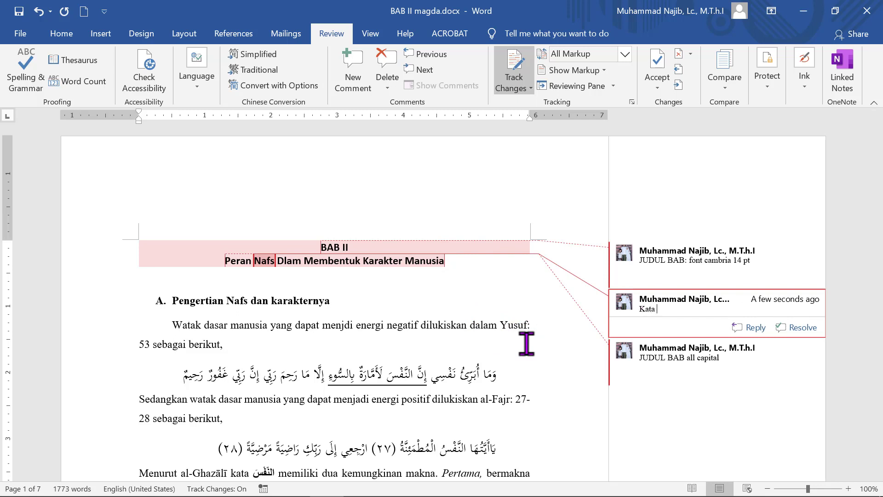
{"action": "type", "text": " asing dicetak italic"}
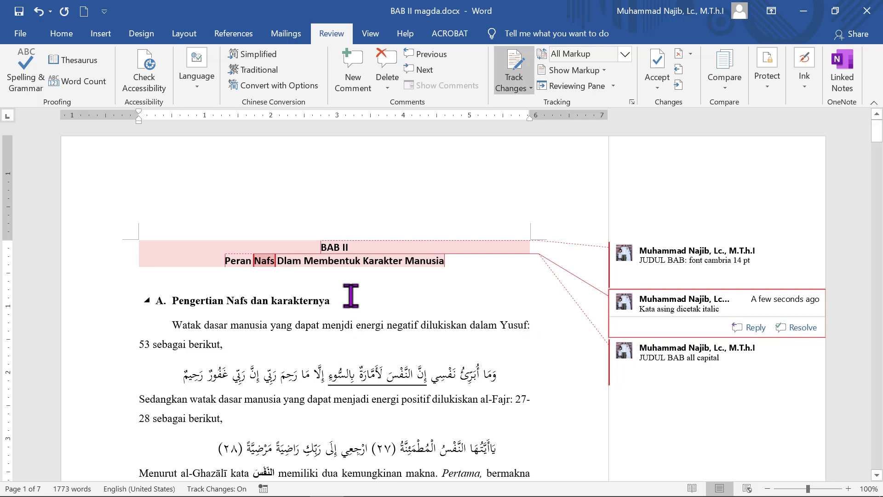
- Add the comment "SUB JUDUI: before text=0" to the subheading "Pengertian Nafs dan karakternya"
{"action": "scroll", "coordinate": [350, 296], "scroll_direction": "down", "scroll_amount": 1}
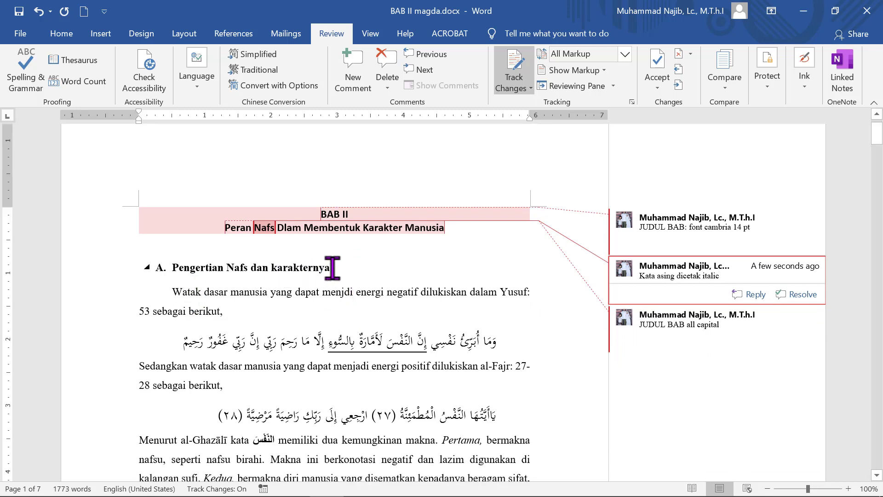
{"action": "left_click_drag", "start_coordinate": [332, 267], "coordinate": [196, 271]}
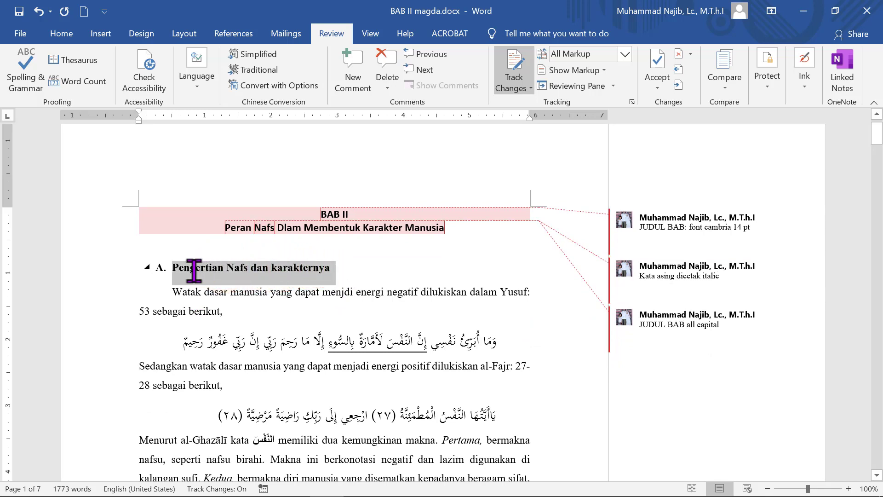
{"action": "right_click", "coordinate": [315, 272]}
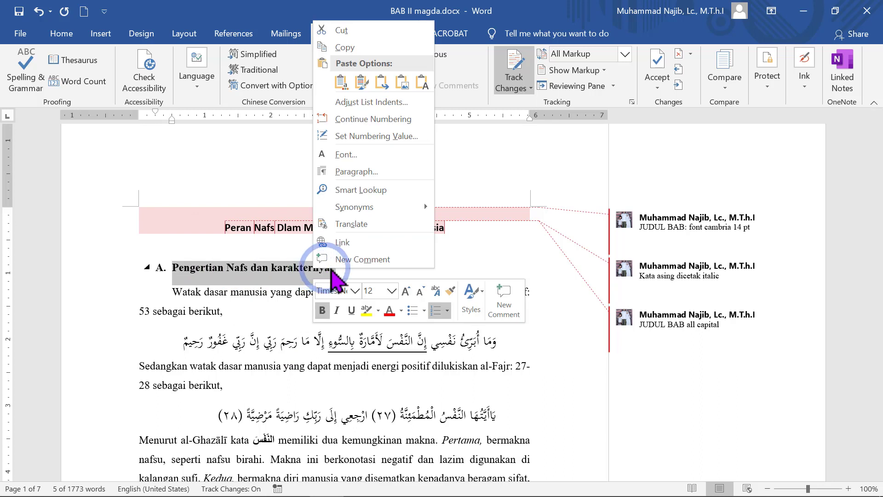
{"action": "left_click", "coordinate": [358, 258]}
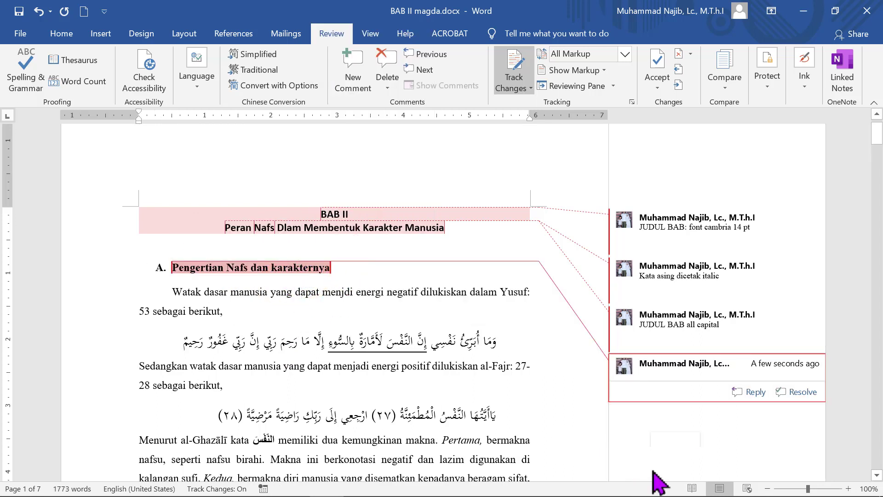
{"action": "type", "text": "SUB "}
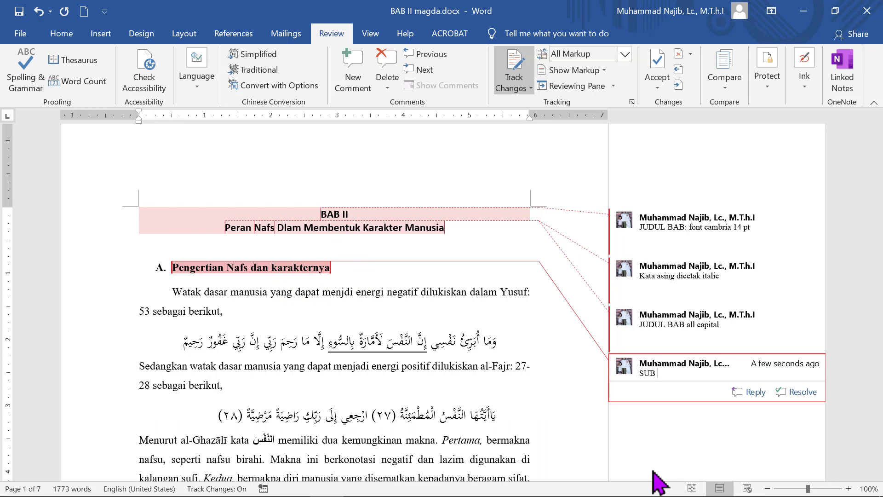
{"action": "type", "text": "JUDU"}
{"action": "type", "text": "I: be"}
{"action": "type", "text": "fore te"}
{"action": "type", "text": "xt"}
{"action": "type", "text": "-"}
{"action": "key", "text": "BackSpace"}
{"action": "type", "text": "=0"}
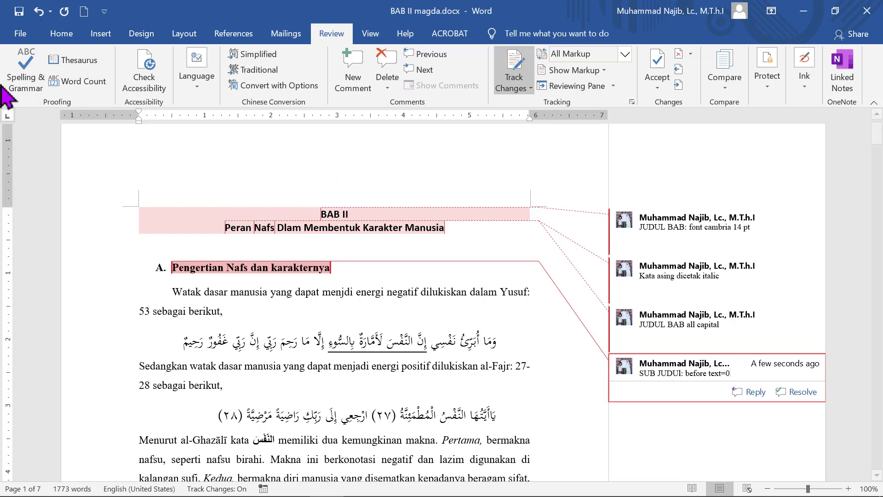
- Check the document's margins in Page Setup and close the dialog without changing them
{"action": "left_click", "coordinate": [186, 36]}
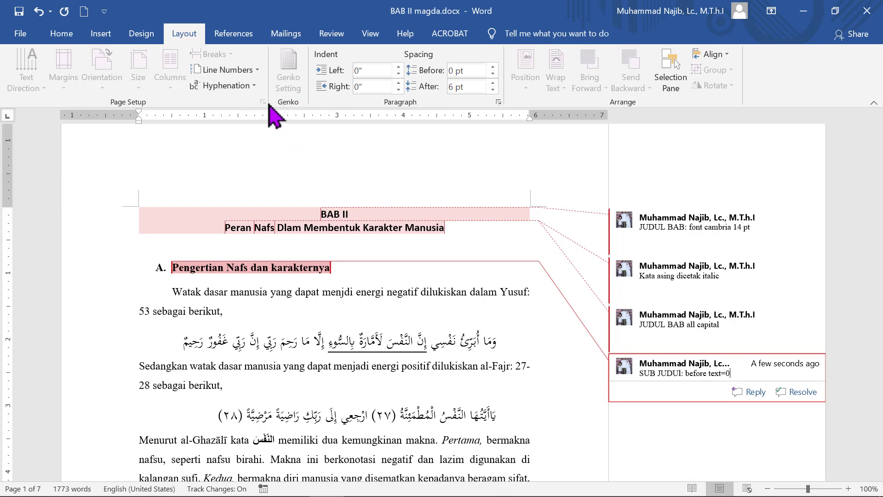
{"action": "left_click", "coordinate": [267, 292]}
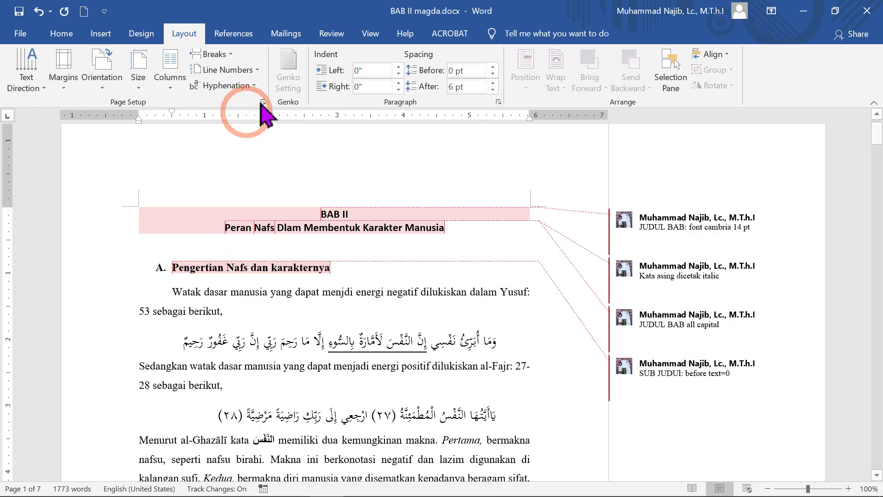
{"action": "left_click", "coordinate": [263, 101]}
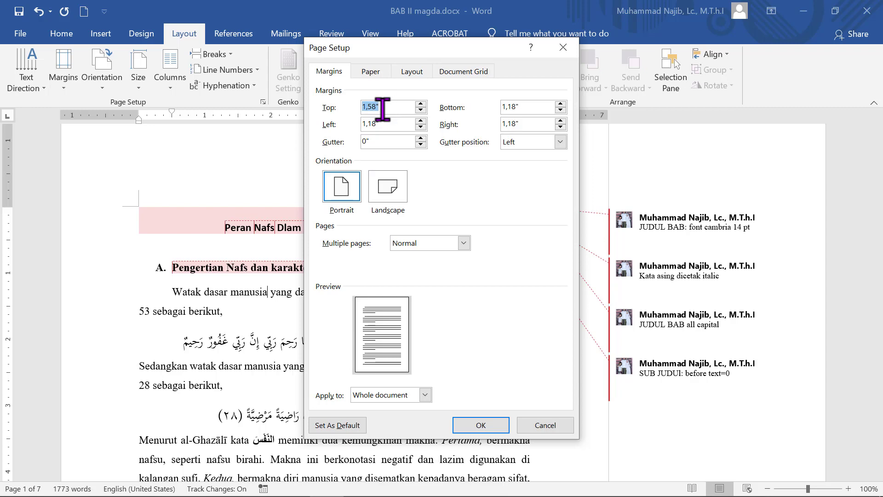
{"action": "left_click", "coordinate": [543, 426]}
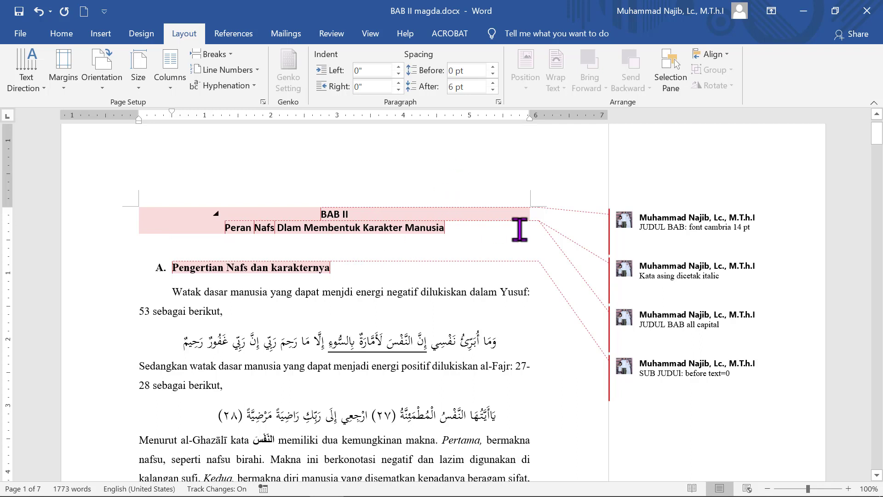
- Append "Layout halaman atas 3cm, bawah 3cm, kiri 4cm, kanan 3 cm" as a separate line in the existing comment on "BAB II"
{"action": "mouse_move", "coordinate": [724, 246]}
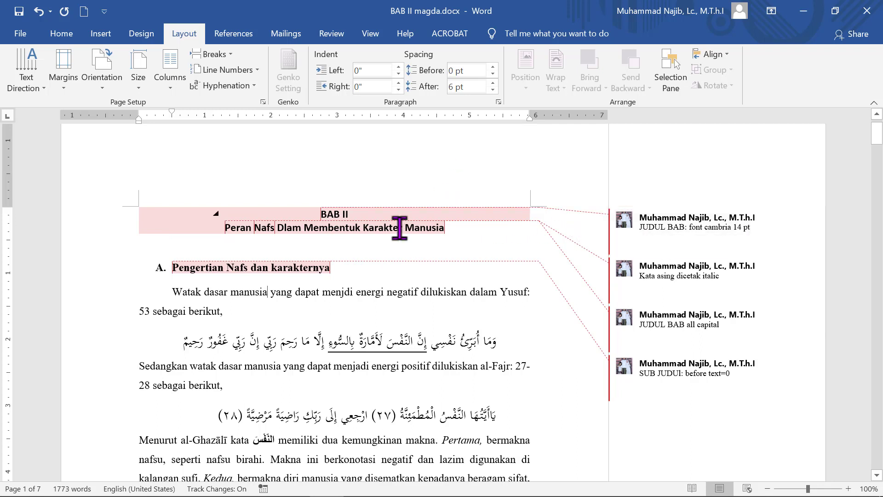
{"action": "left_click", "coordinate": [763, 228]}
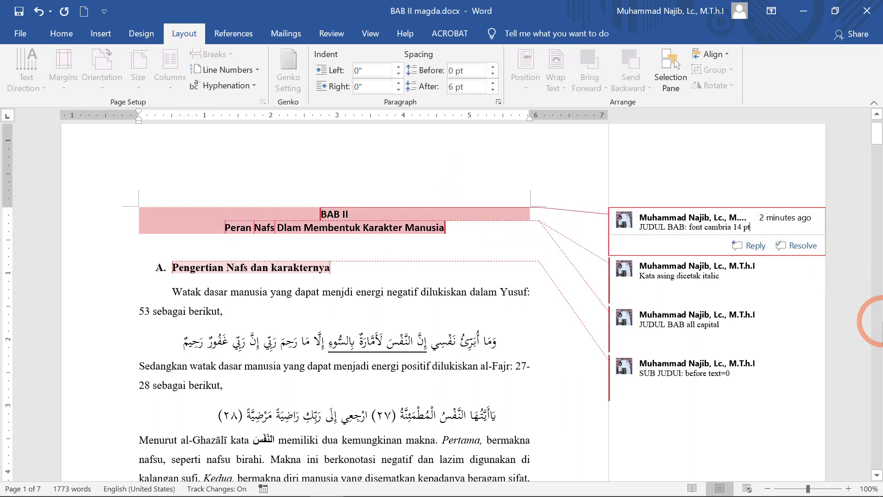
{"action": "key", "text": "Return"}
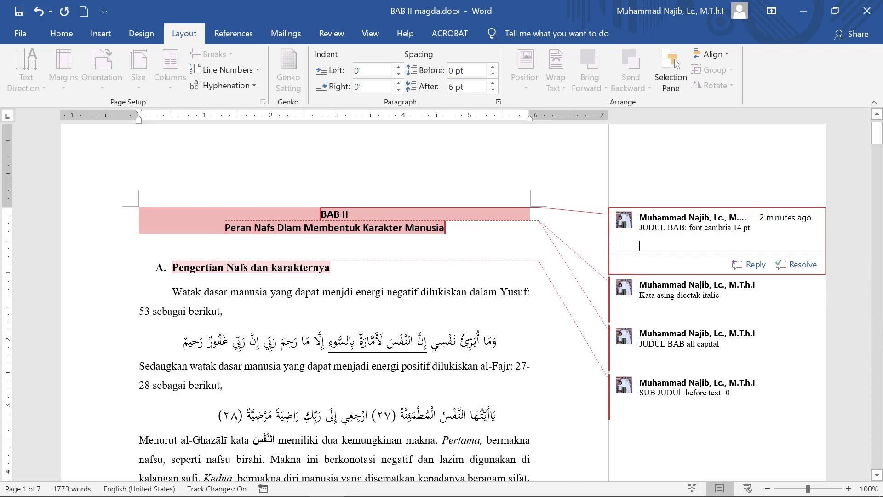
{"action": "type", "text": "Layout halama"}
{"action": "type", "text": "n"}
{"action": "type", "text": " 3"}
{"action": "type", "text": "atas 3"}
{"action": "type", "text": "cm"}
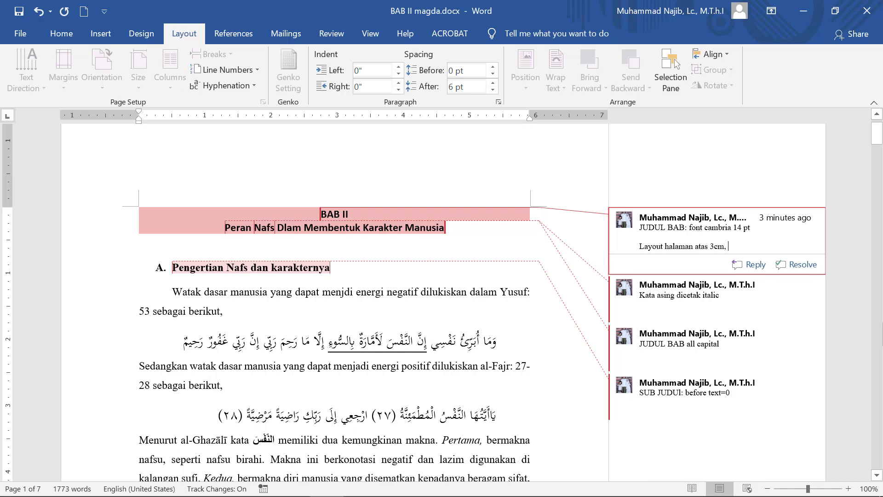
{"action": "type", "text": ", bawah 3cm, kiri 4cm, kanan"}
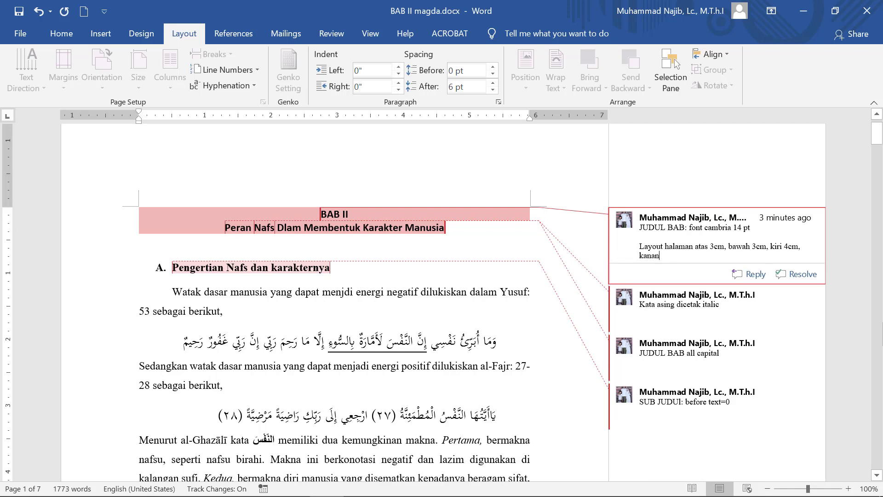
{"action": "type", "text": " 3 cm"}
- Delete "bawah 3cm," from the page layout line of the comment on "BAB II"
{"action": "key", "text": "ctrl+Right"}
{"action": "key", "text": "ctrl+shift+Right"}
{"action": "key", "text": "ctrl+shift+Right"}
{"action": "key", "text": "ctrl+shift+Right"}
{"action": "key", "text": "ctrl+shift+Right"}
{"action": "key", "text": "ctrl+shift+Right"}
{"action": "key", "text": "ctrl+shift+Right"}
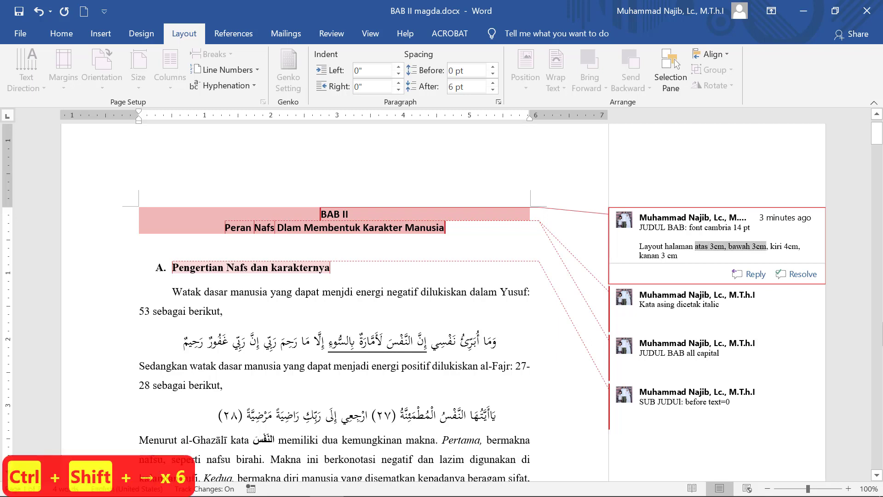
{"action": "key", "text": "ctrl+Left"}
{"action": "key", "text": "ctrl+Left"}
{"action": "key", "text": "ctrl+Right"}
{"action": "key", "text": "ctrl+Right"}
{"action": "key", "text": "ctrl+Right"}
{"action": "key", "text": "ctrl+Right"}
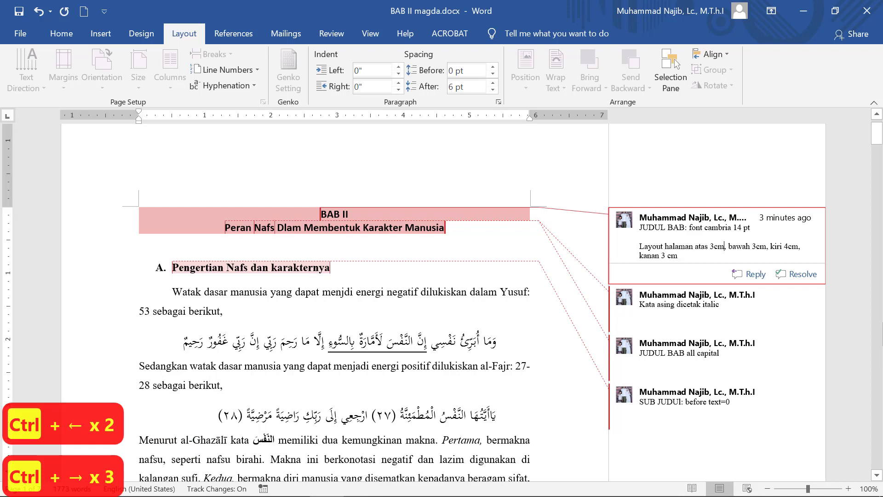
{"action": "key", "text": "ctrl+shift+Right"}
{"action": "key", "text": "ctrl+shift+Right"}
{"action": "key", "text": "ctrl+shift+Right"}
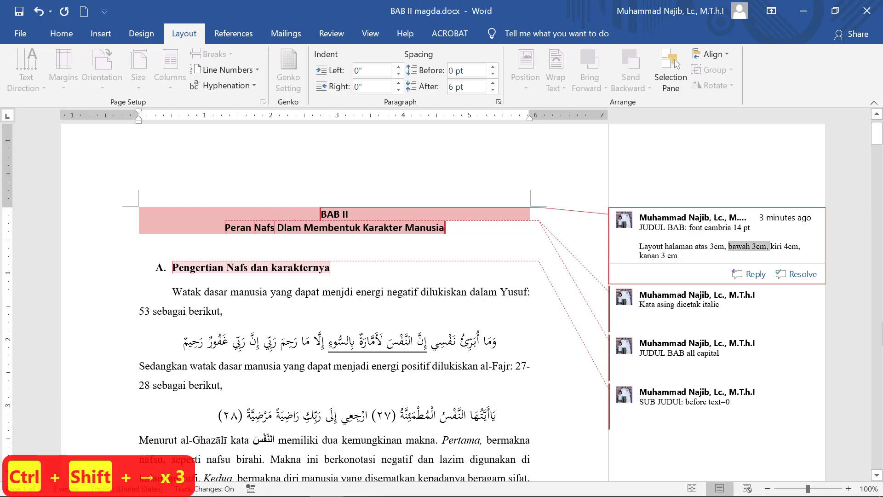
{"action": "key", "text": "Delete"}
- Remove ", kanan 3 cm" from the end of the comment's page layout line
{"action": "key", "text": "ctrl+Right"}
{"action": "key", "text": "ctrl+Right"}
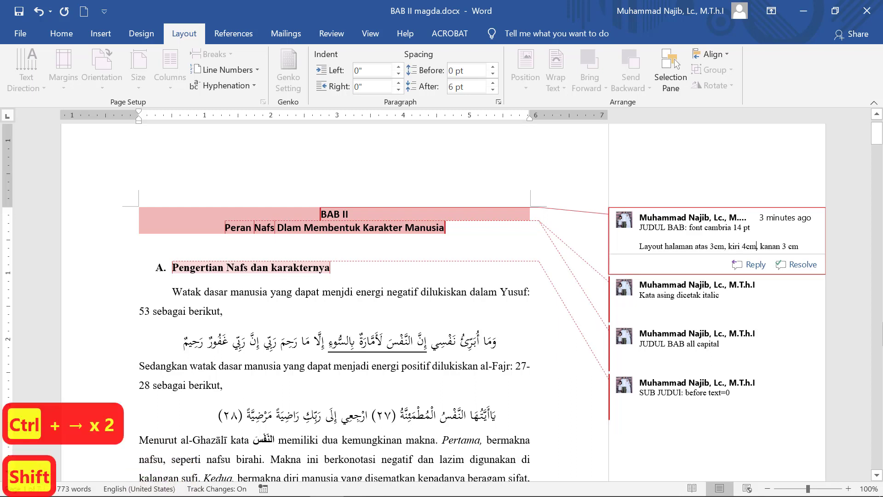
{"action": "key", "text": "ctrl+shift+Right"}
{"action": "key", "text": "ctrl+shift+Right"}
{"action": "key", "text": "ctrl+shift+Right"}
{"action": "key", "text": "ctrl+shift+Right"}
{"action": "key", "text": "Delete"}
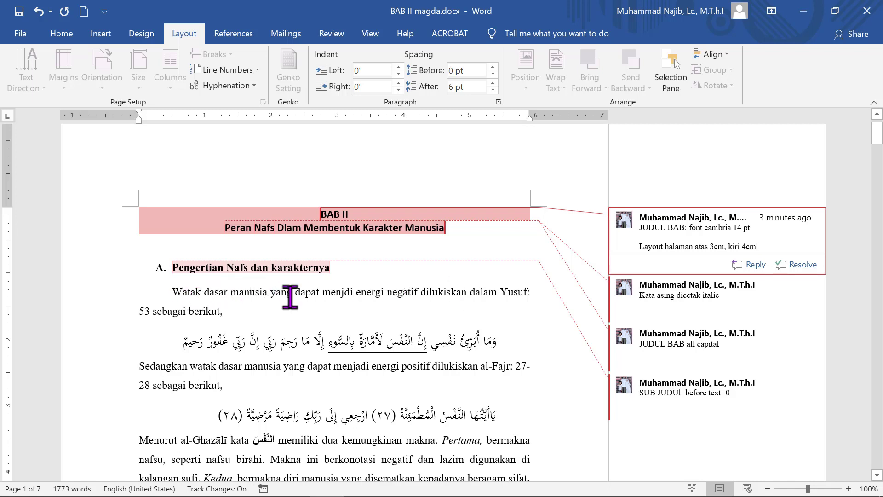
- Add the comment "Berikan pengantar jangan langsung masuk ke pembahasan tentang watak dasar." to the opening paragraph under subheading A, and save the document
{"action": "left_click", "coordinate": [175, 291]}
{"action": "left_click_drag", "start_coordinate": [175, 291], "coordinate": [227, 310]}
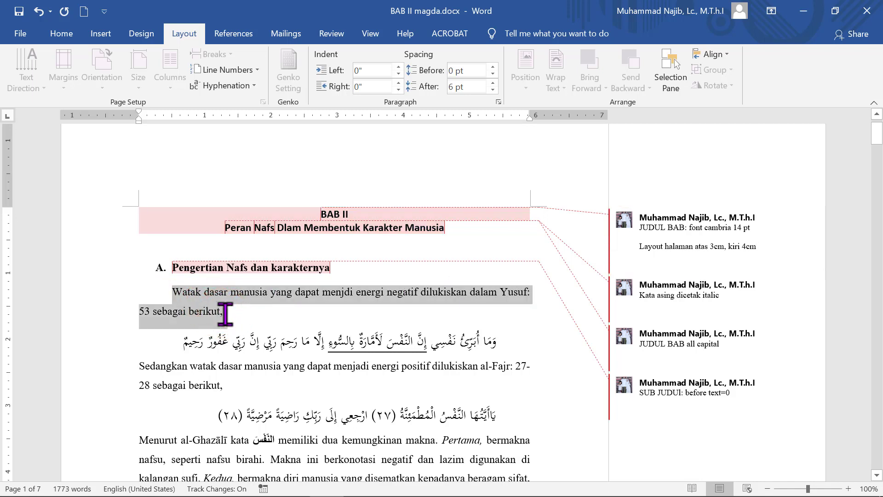
{"action": "left_click", "coordinate": [418, 289]}
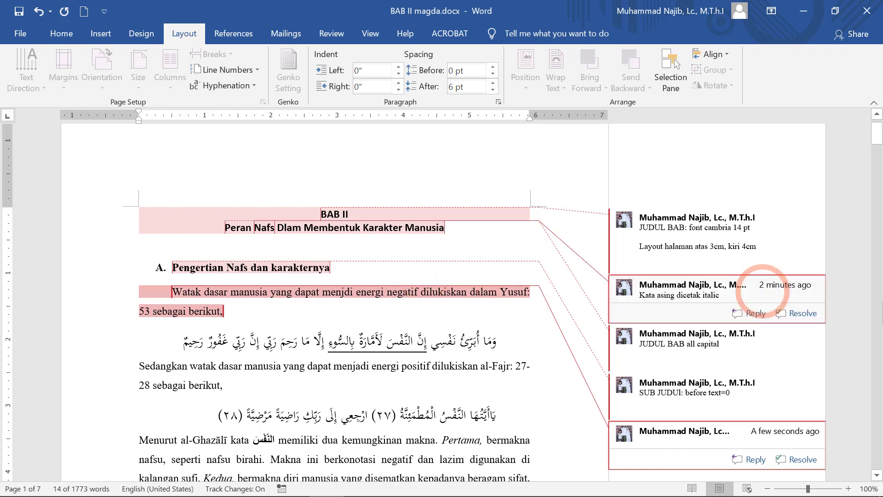
{"action": "type", "text": "ber"}
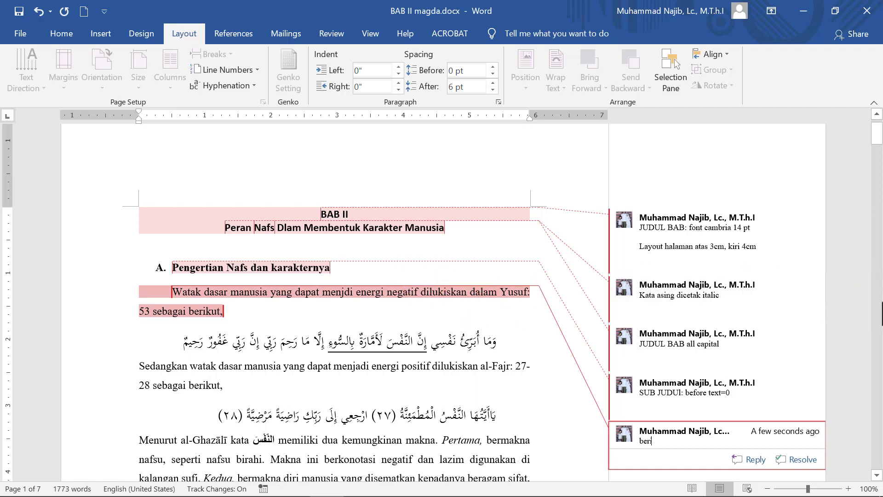
{"action": "type", "text": "ikan pengantar"}
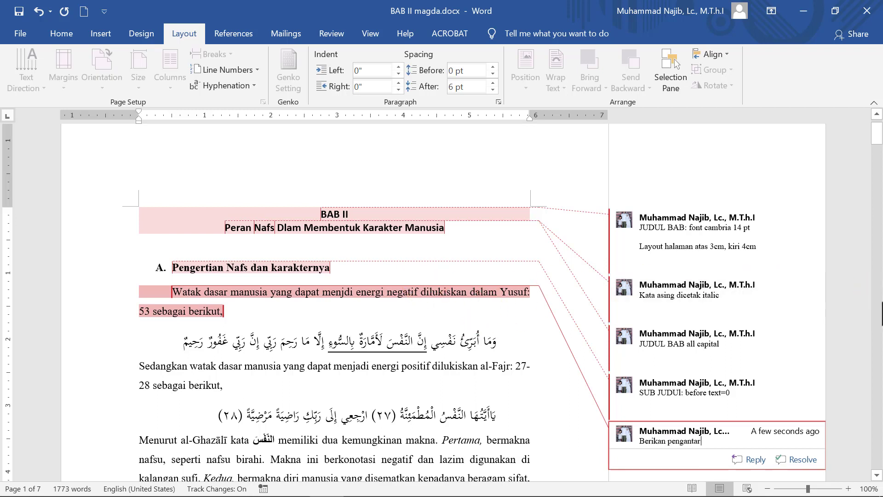
{"action": "type", "text": " jangan langsung masuk "}
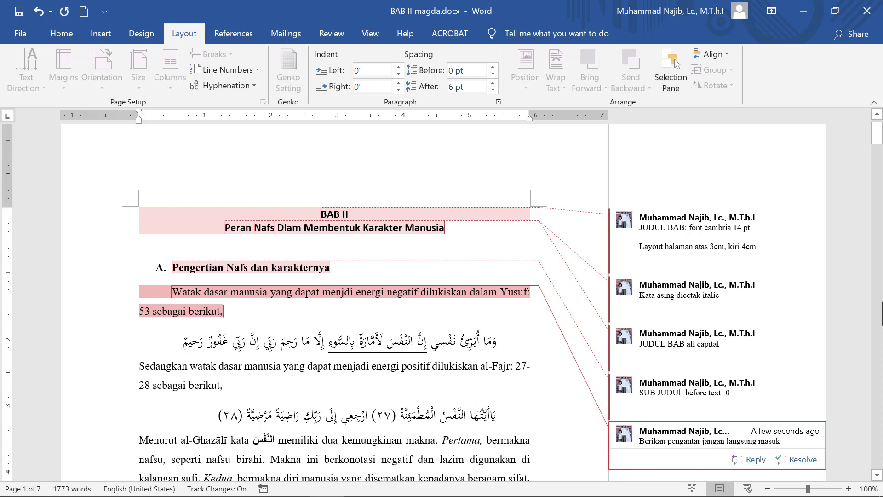
{"action": "type", "text": "ke pembahasan"}
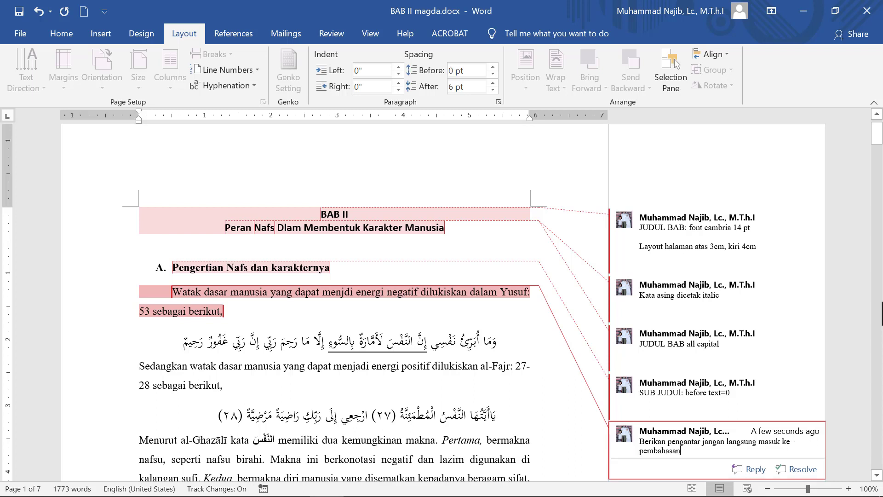
{"action": "type", "text": " tentang"}
{"action": "key", "text": "BackSpace"}
{"action": "type", "text": "watak dasar."}
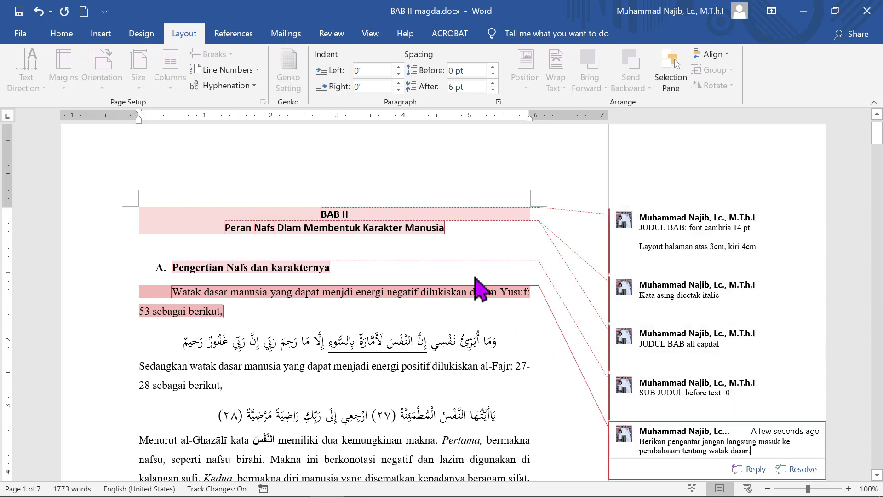
{"action": "mouse_move", "coordinate": [496, 302]}
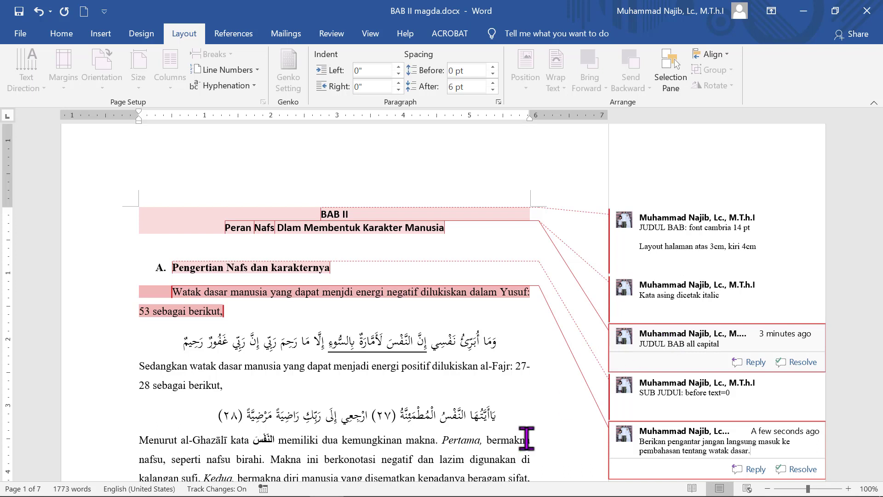
{"action": "key", "text": "ctrl+s"}
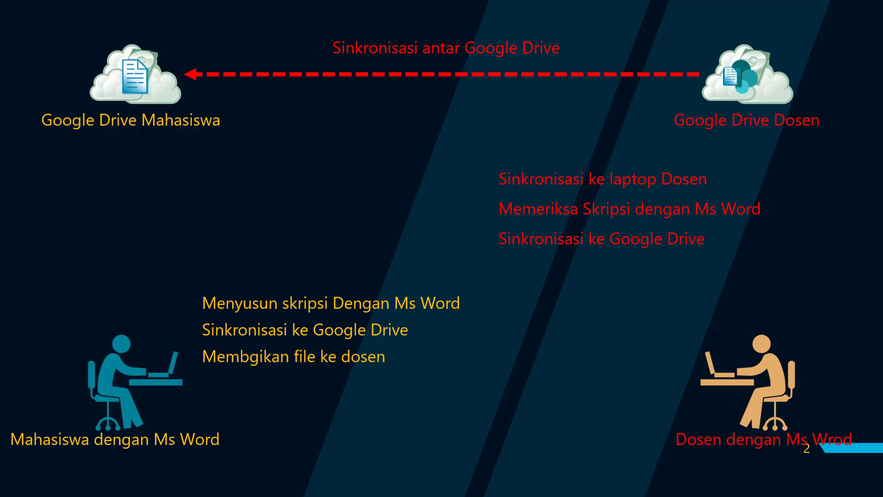
{"action": "left_click", "coordinate": [400, 195]}
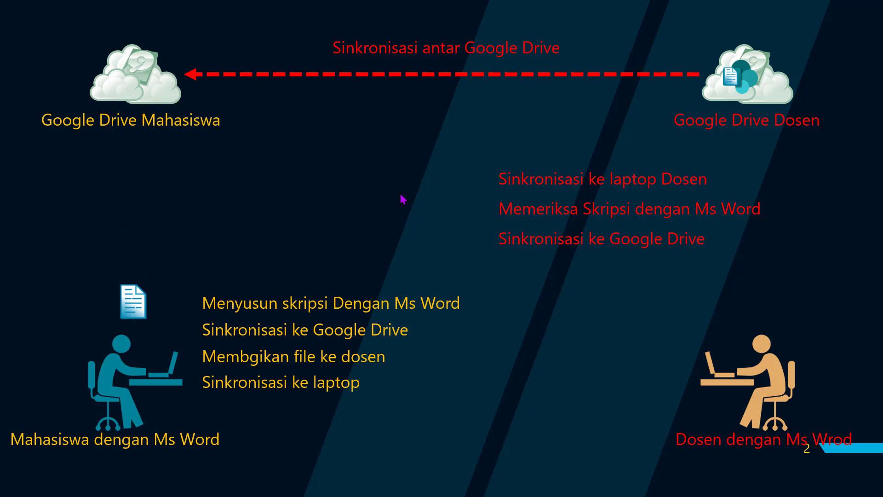
{"action": "key", "text": "Right"}
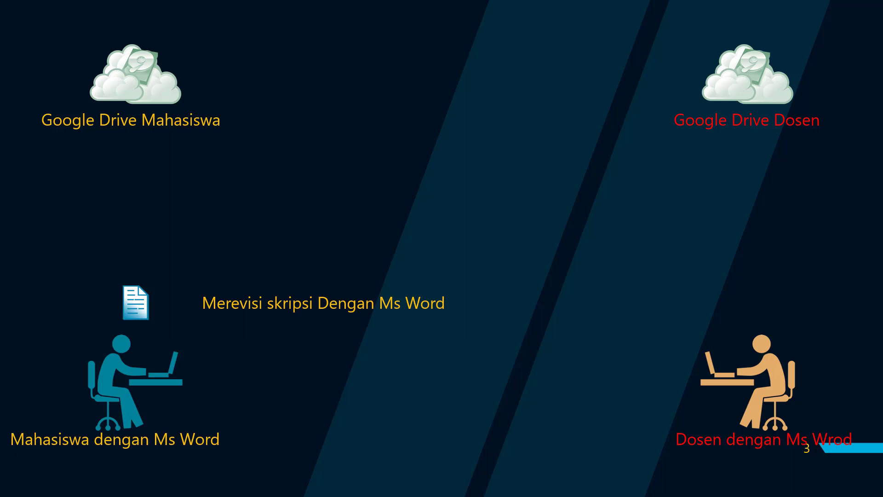
{"action": "key", "text": "Right"}
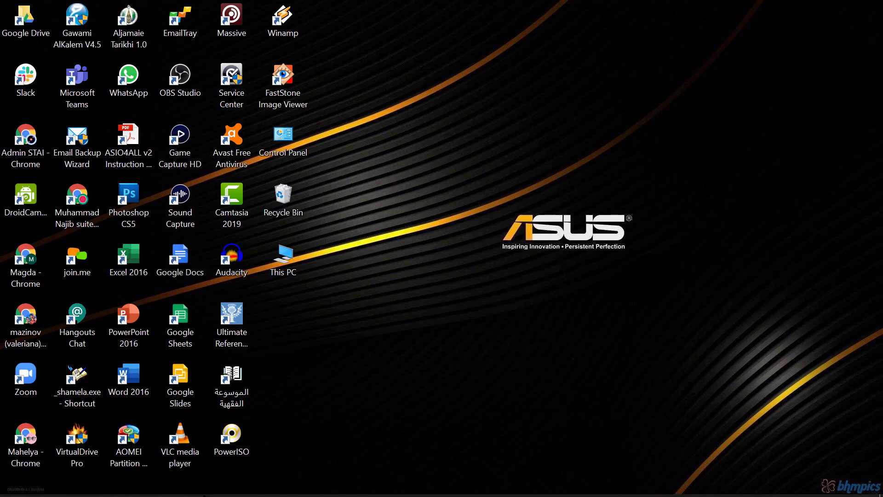
- Switch to File Explorer and open "BAB II magda.docx" from the student's synced GDriveMagda folder on Local Disk (D:)
{"action": "mouse_move", "coordinate": [85, 494]}
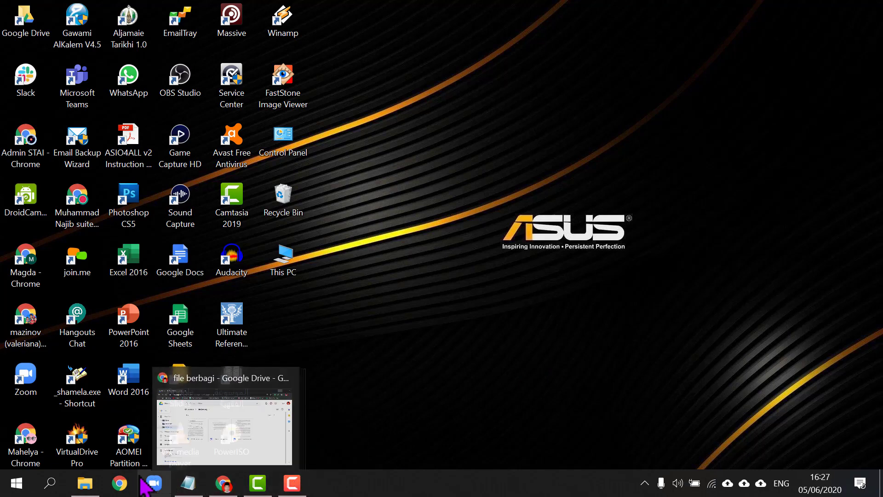
{"action": "left_click", "coordinate": [85, 483]}
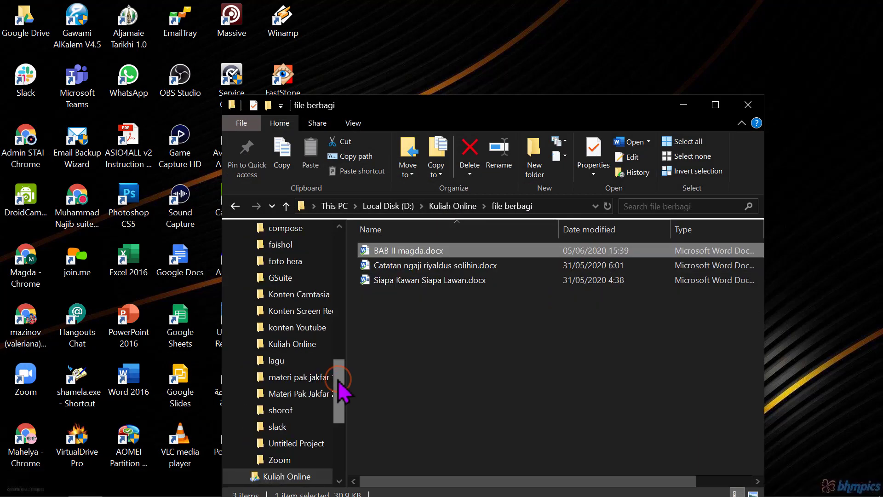
{"action": "left_click_drag", "start_coordinate": [344, 391], "coordinate": [353, 344]}
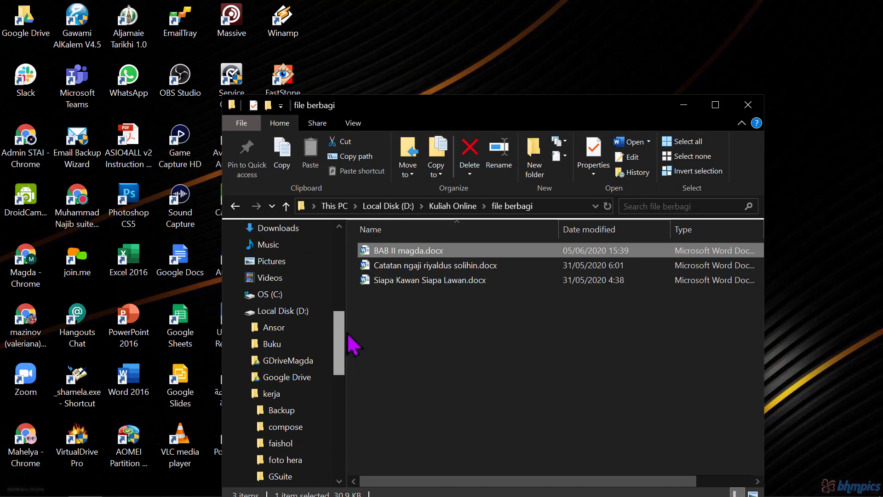
{"action": "left_click", "coordinate": [307, 361]}
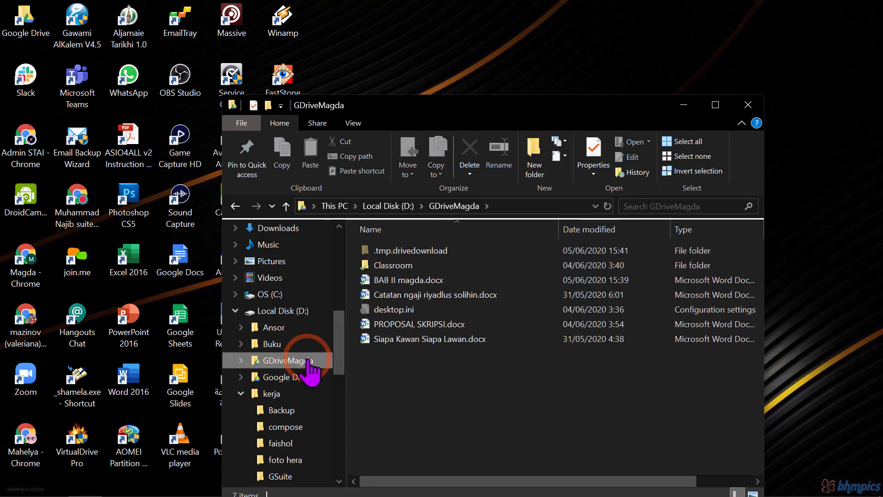
{"action": "double_click", "coordinate": [422, 284]}
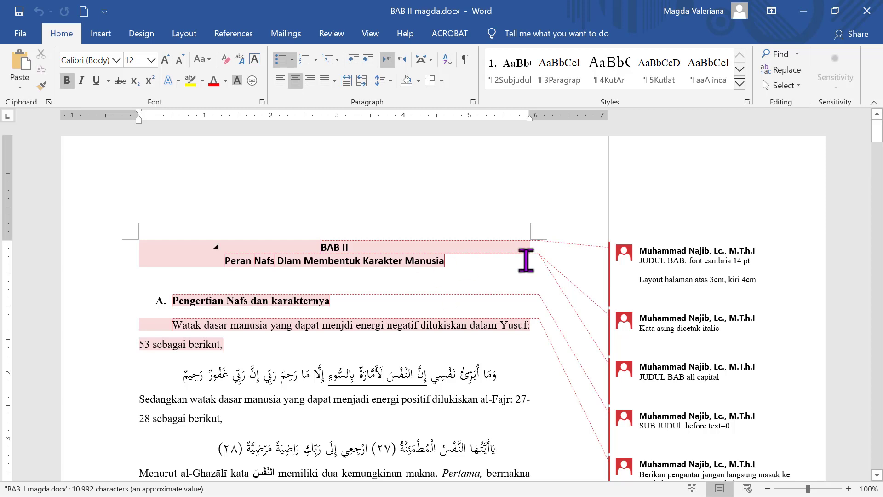
- Review the supervisor's comments on the chapter's first page and display the review tools
{"action": "left_click", "coordinate": [655, 264]}
{"action": "scroll", "coordinate": [652, 306], "scroll_direction": "down", "scroll_amount": 4}
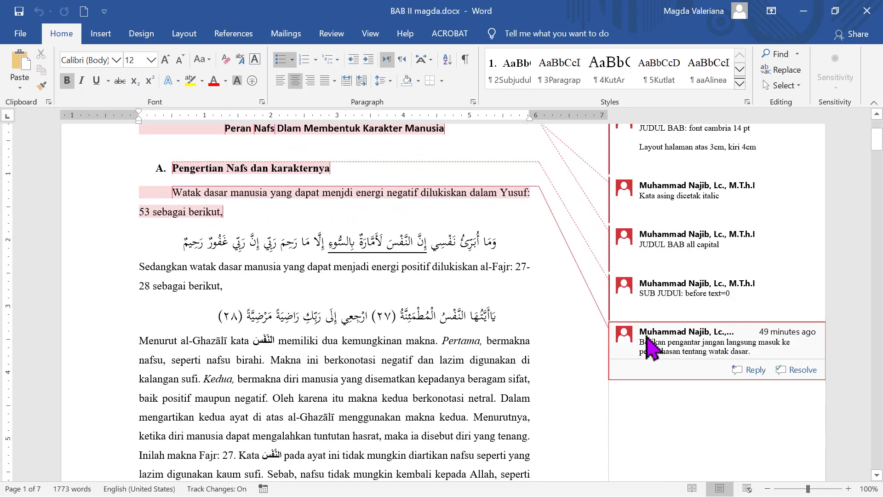
{"action": "scroll", "coordinate": [650, 340], "scroll_direction": "up", "scroll_amount": 2}
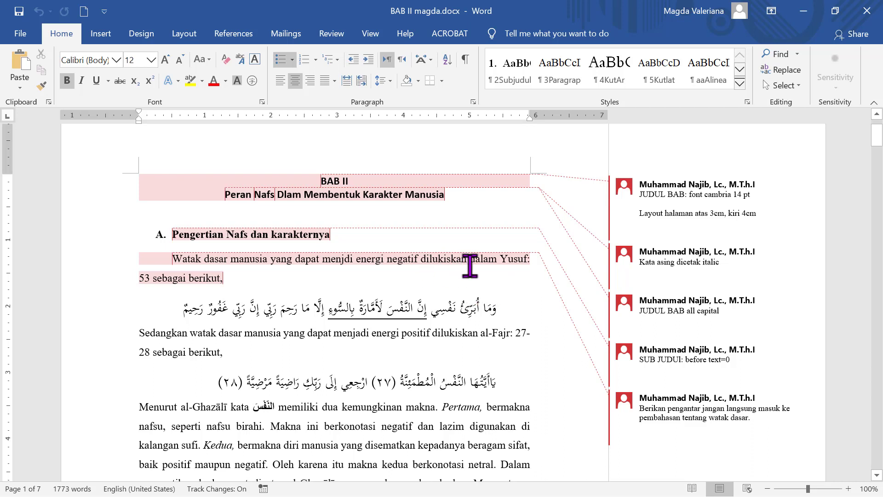
{"action": "mouse_move", "coordinate": [470, 266]}
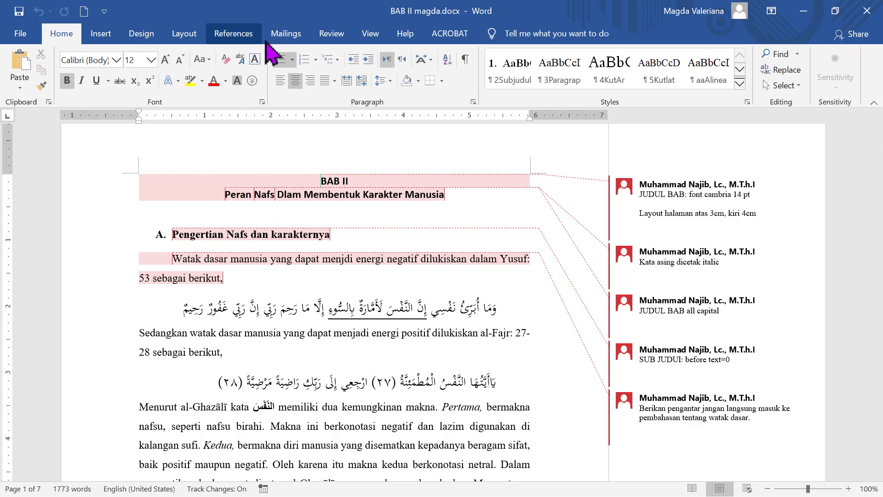
{"action": "left_click", "coordinate": [331, 33]}
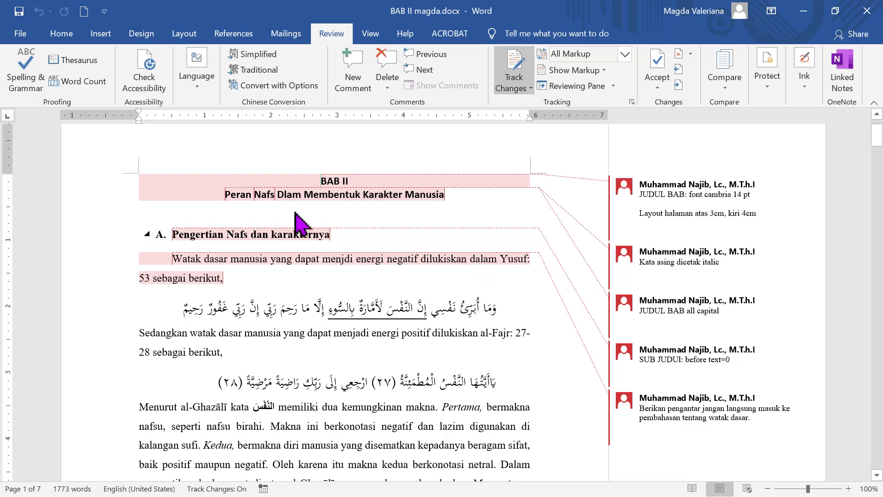
{"action": "left_click", "coordinate": [644, 205]}
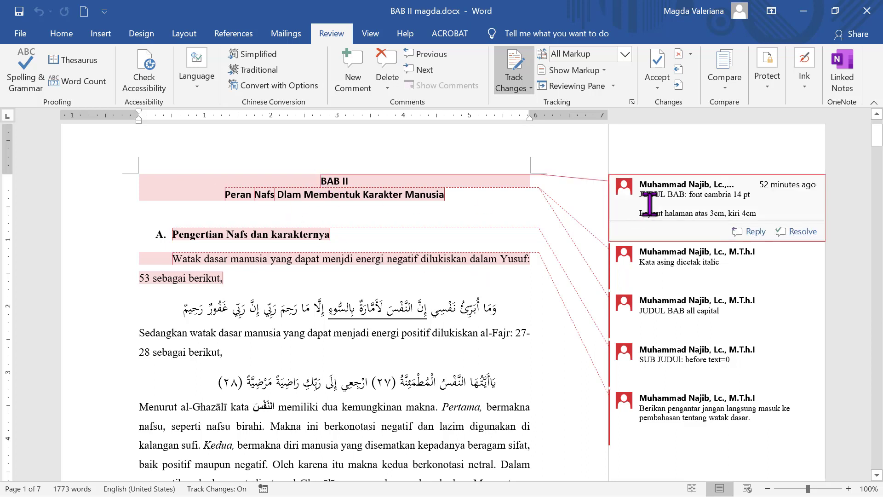
- Apply the chapter title formatting with 30 pt space after to the lines "BAB II" and "Peran Nafs Dlam Membentuk Karakter Manusia"
{"action": "left_click", "coordinate": [337, 199]}
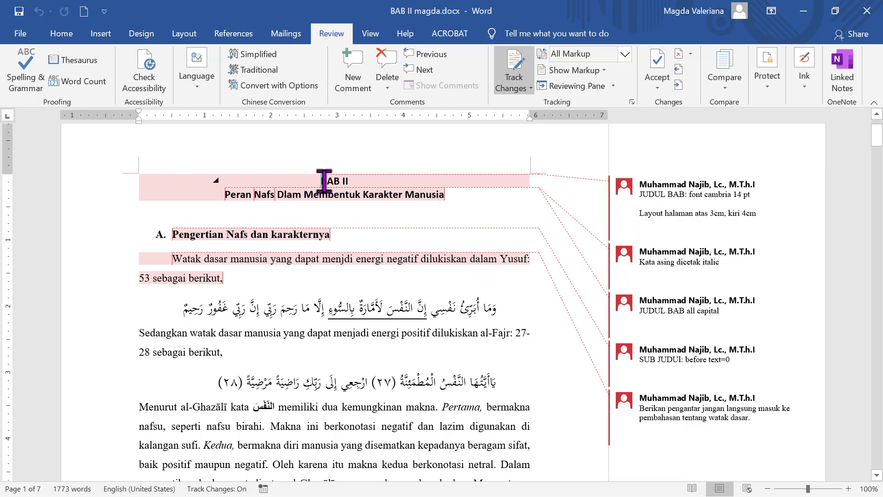
{"action": "left_click", "coordinate": [339, 182]}
{"action": "left_click_drag", "start_coordinate": [345, 182], "coordinate": [449, 195]}
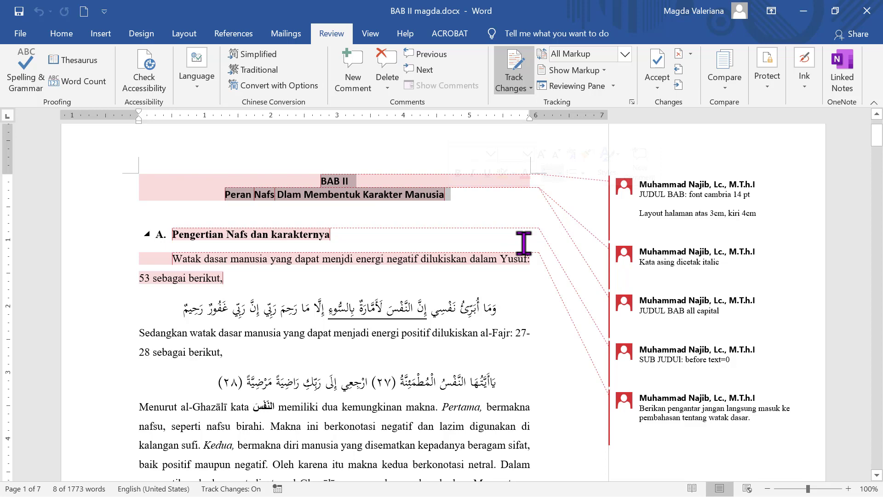
{"action": "key", "text": "ctrl+alt+shift+g"}
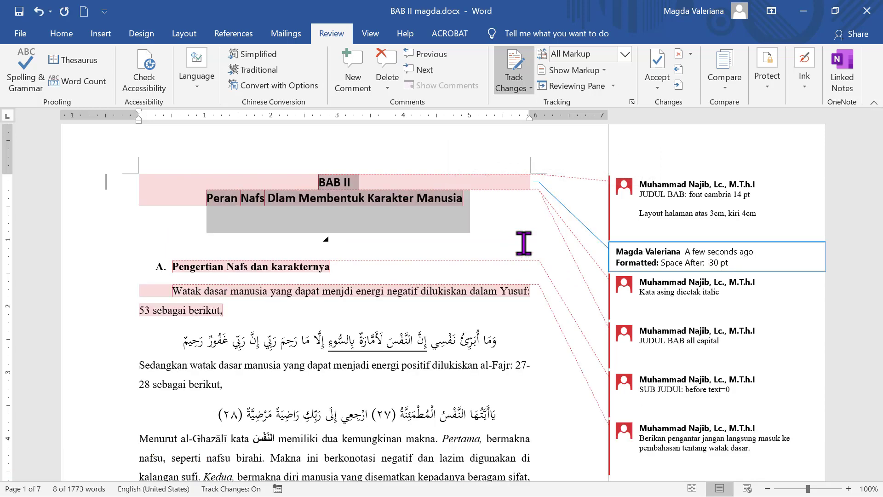
- Italicize the foreign word "Nafs" in the chapter title line "Peran Nafs Dlam Membentuk Karakter Manusia"
{"action": "left_click", "coordinate": [524, 242]}
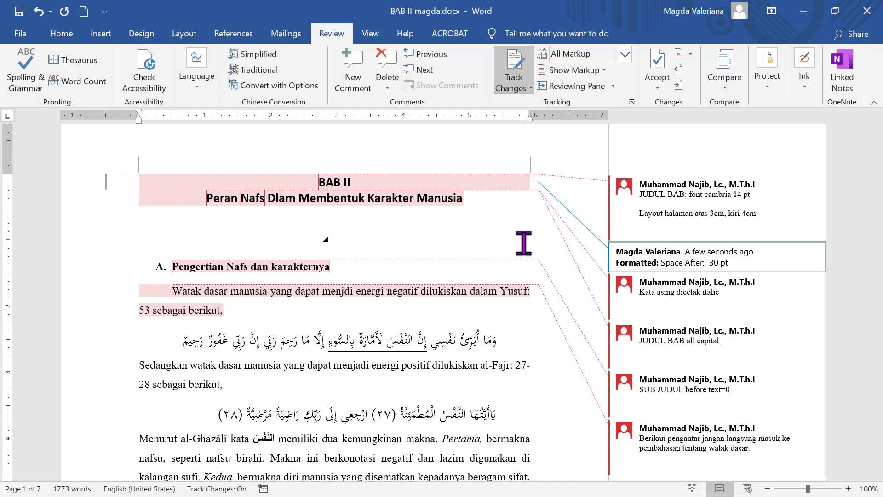
{"action": "key", "text": "ctrl+Left"}
{"action": "key", "text": "ctrl+Left"}
{"action": "key", "text": "ctrl+Left"}
{"action": "key", "text": "ctrl+Right"}
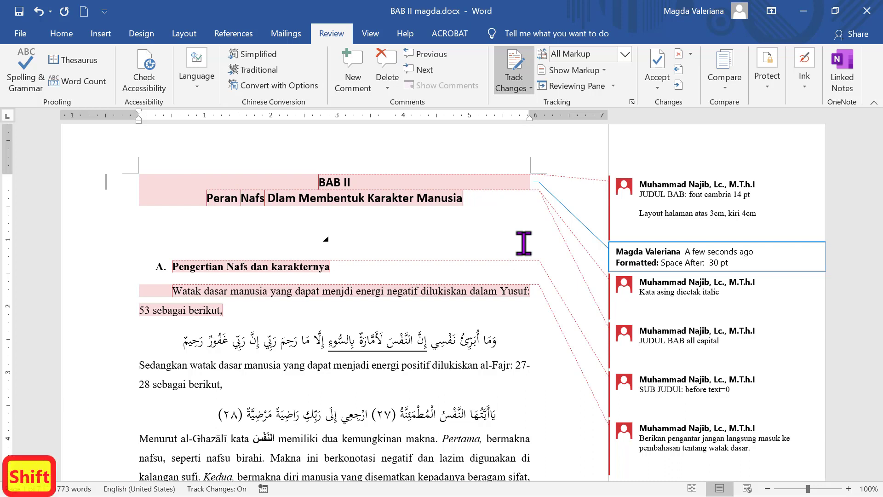
{"action": "key", "text": "ctrl+shift+Right"}
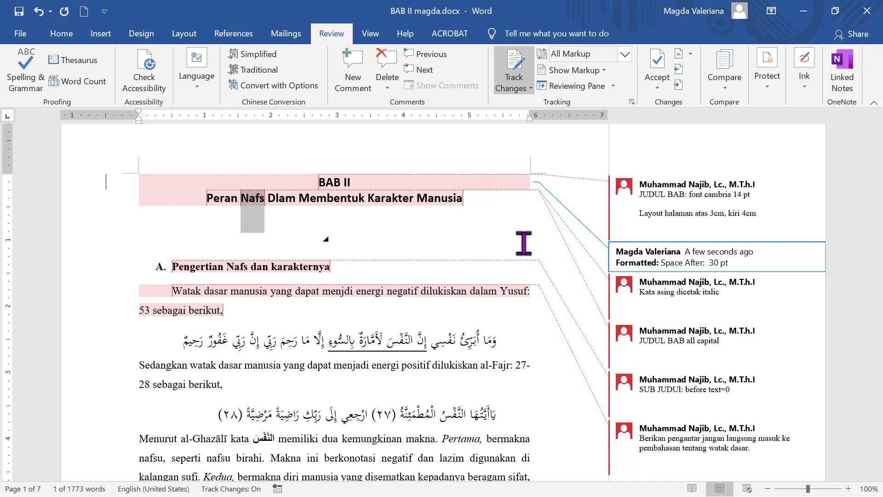
{"action": "key", "text": "ctrl+i"}
{"action": "key", "text": "ctrl+Left"}
{"action": "key", "text": "ctrl+Left"}
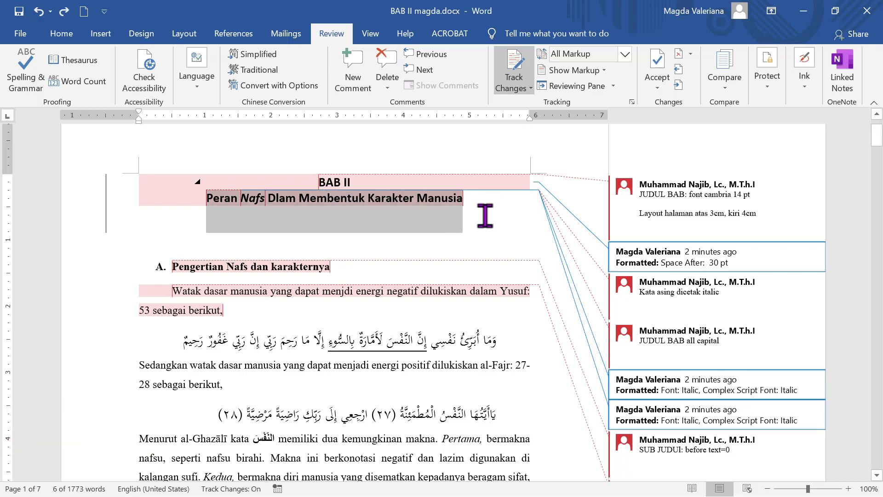
- Format the second chapter title line, "Peran Nafs Dlam Membentuk Karakter Manusia", in all capitals
{"action": "mouse_move", "coordinate": [633, 366]}
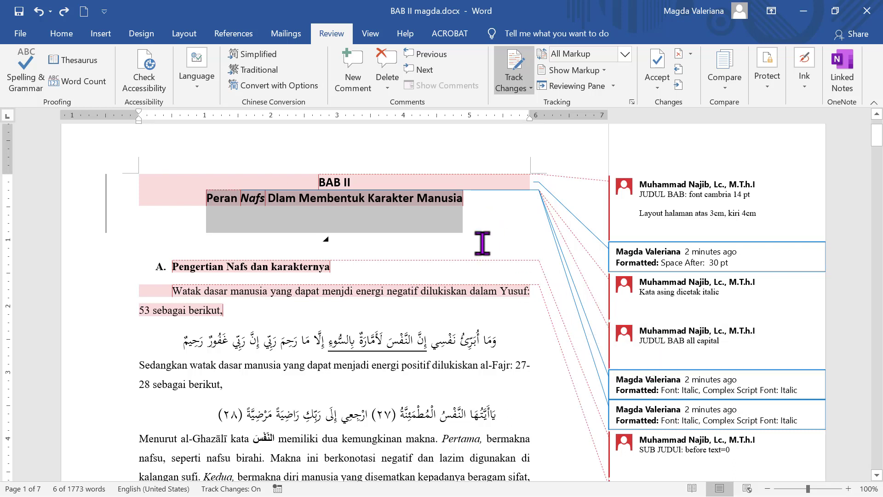
{"action": "left_click", "coordinate": [466, 198]}
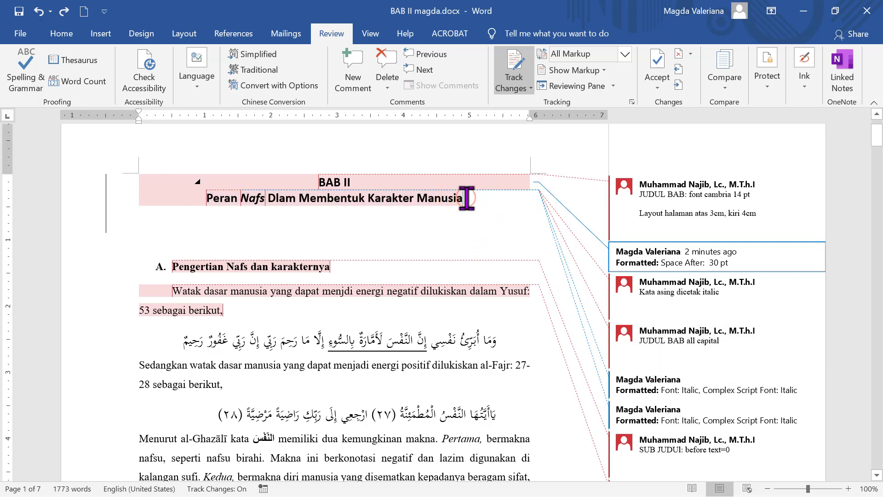
{"action": "left_click_drag", "start_coordinate": [467, 199], "coordinate": [262, 240]}
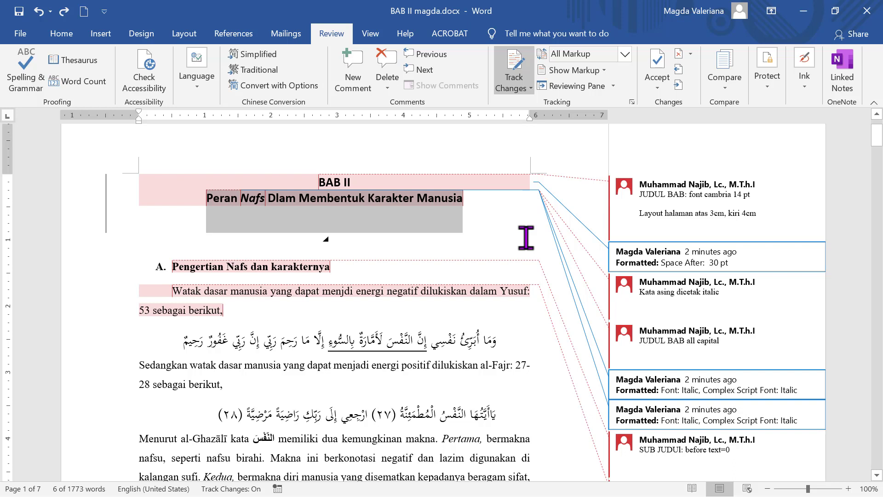
{"action": "key", "text": "ctrl+shift+a"}
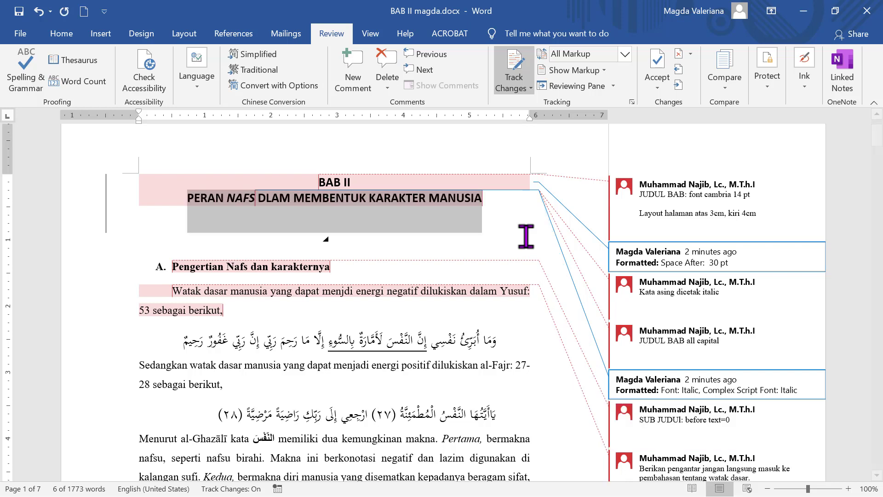
{"action": "left_click", "coordinate": [487, 241]}
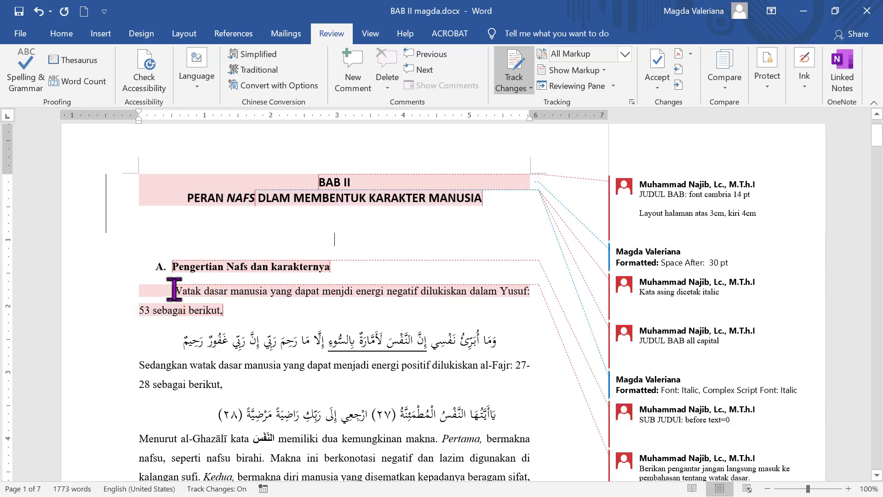
- Shift subheading A, "Pengertian Nafs dan karakternya", to the left margin with a 0" indent before the text
{"action": "mouse_move", "coordinate": [192, 274]}
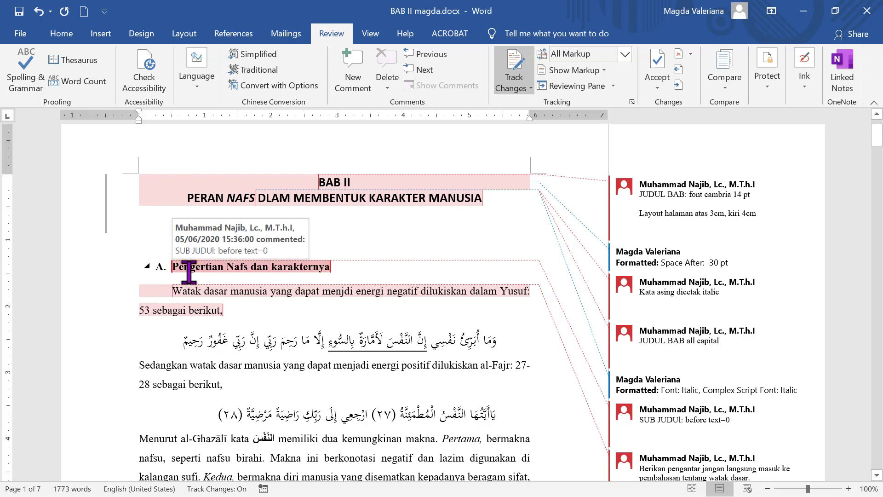
{"action": "left_click", "coordinate": [228, 277]}
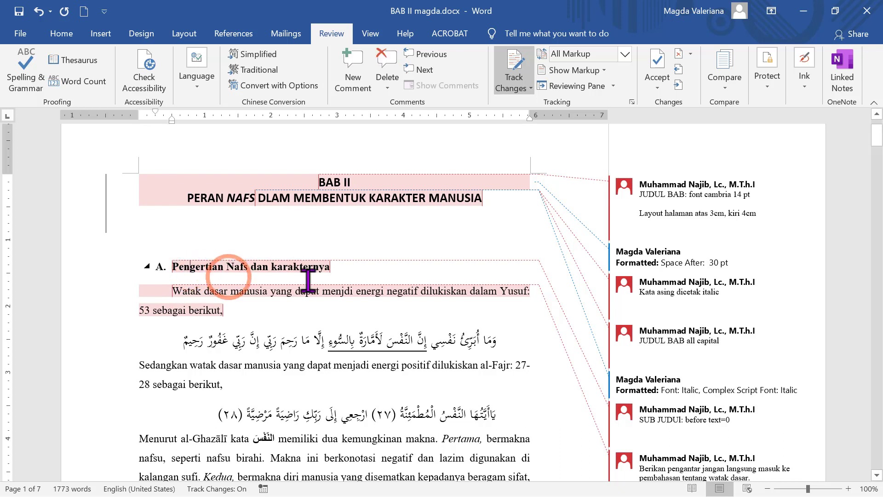
{"action": "left_click", "coordinate": [393, 274]}
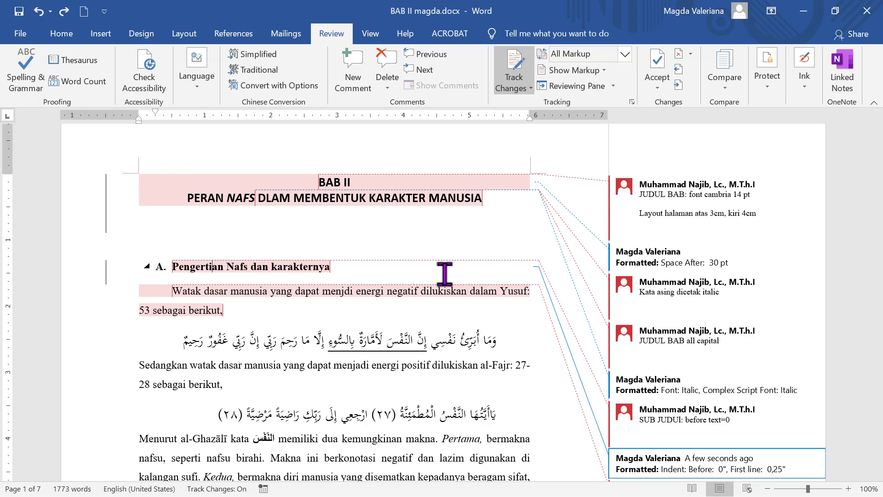
{"action": "key", "text": "ctrl+shift+t"}
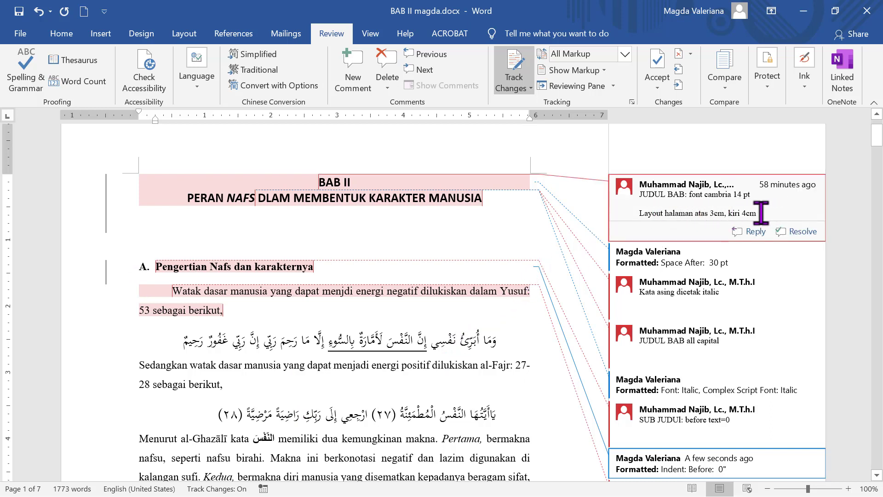
- Set the top page margin to 1,18" and the left margin to 1,58" for the whole document
{"action": "left_click", "coordinate": [182, 34]}
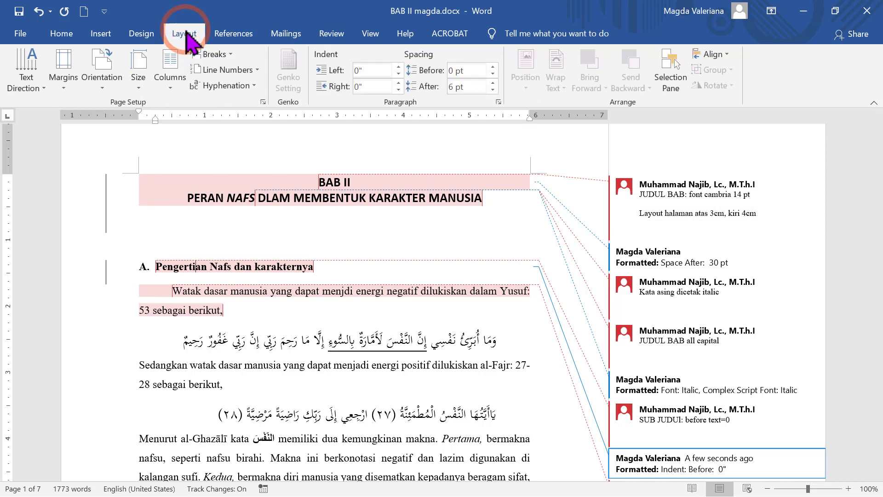
{"action": "left_click", "coordinate": [262, 101]}
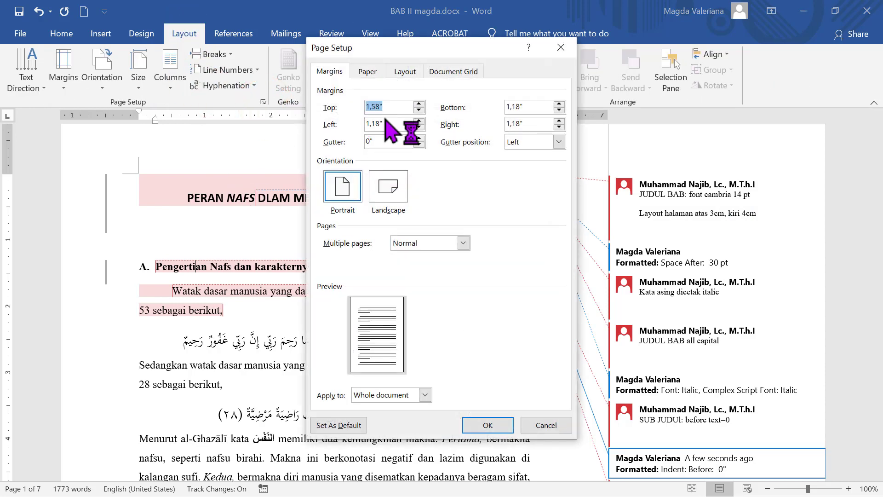
{"action": "left_click", "coordinate": [374, 107]}
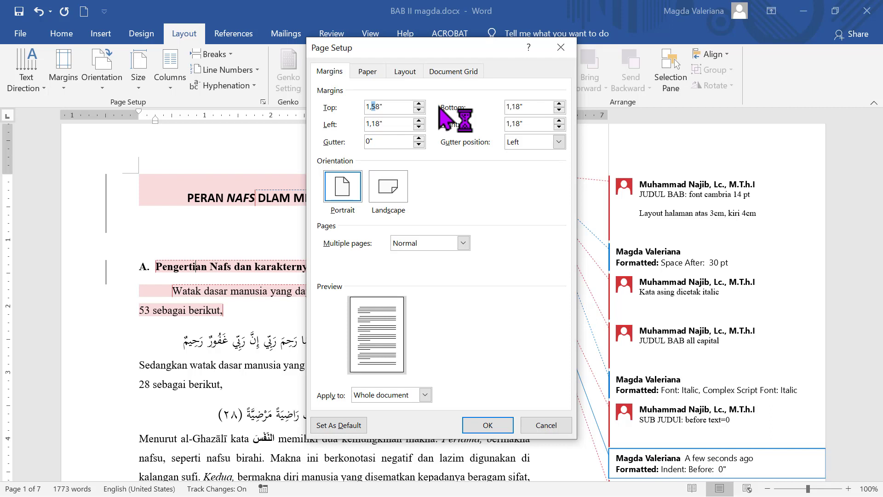
{"action": "type", "text": "1"}
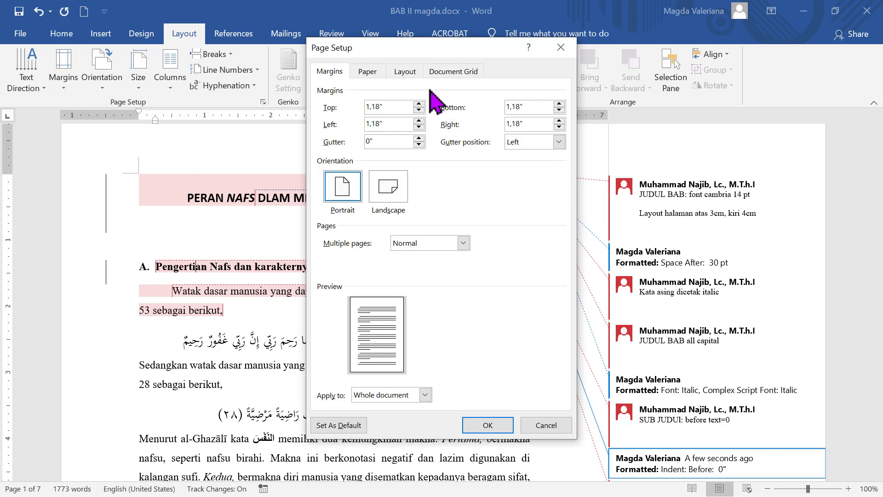
{"action": "left_click", "coordinate": [375, 125]}
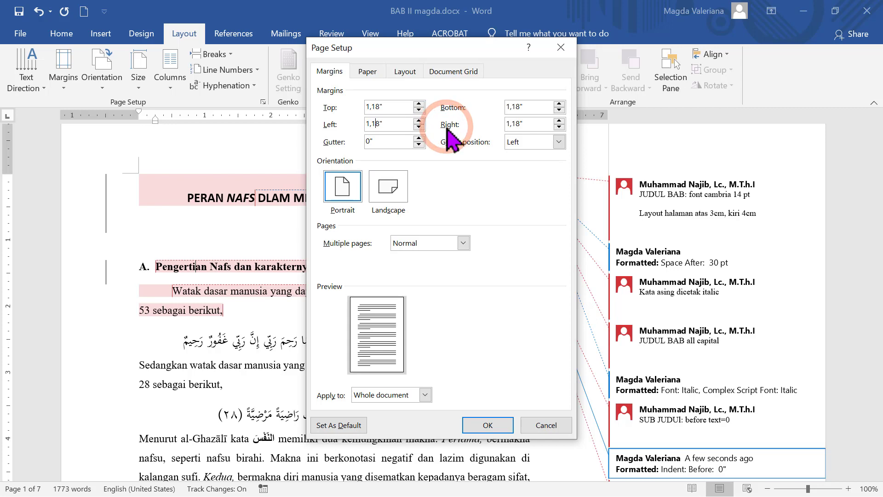
{"action": "type", "text": "5"}
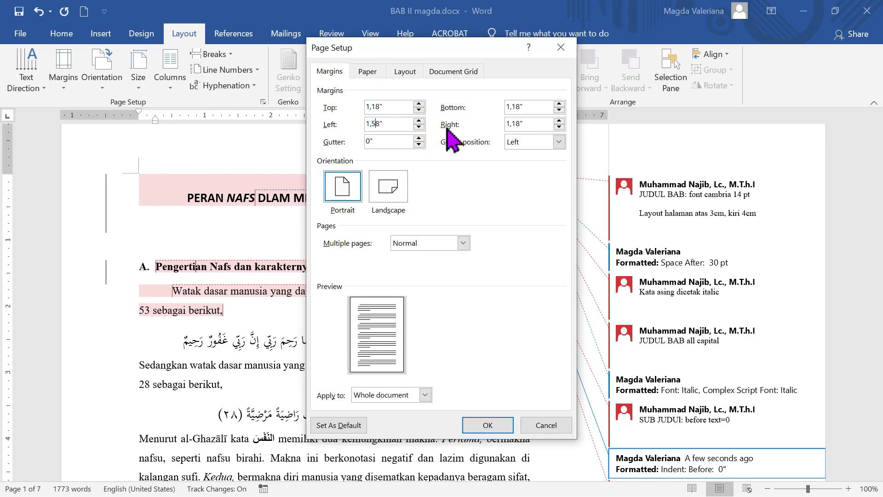
{"action": "left_click", "coordinate": [501, 422]}
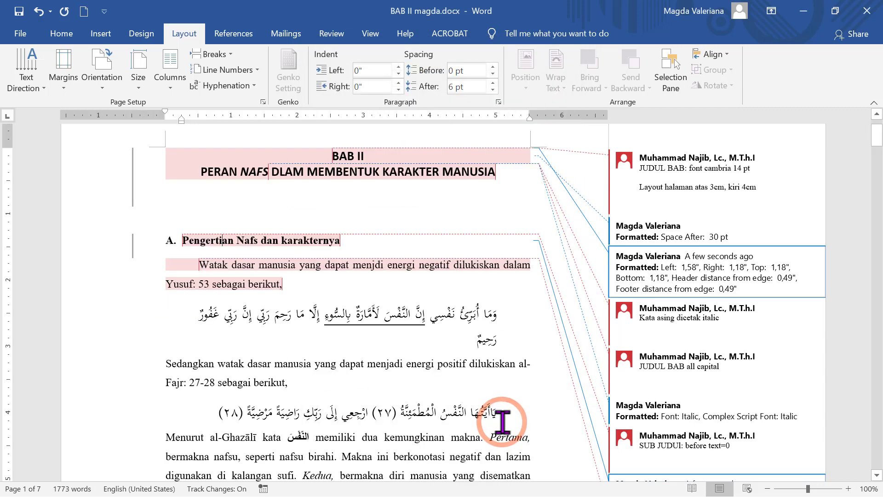
{"action": "scroll", "coordinate": [181, 238], "scroll_direction": "up", "scroll_amount": 2}
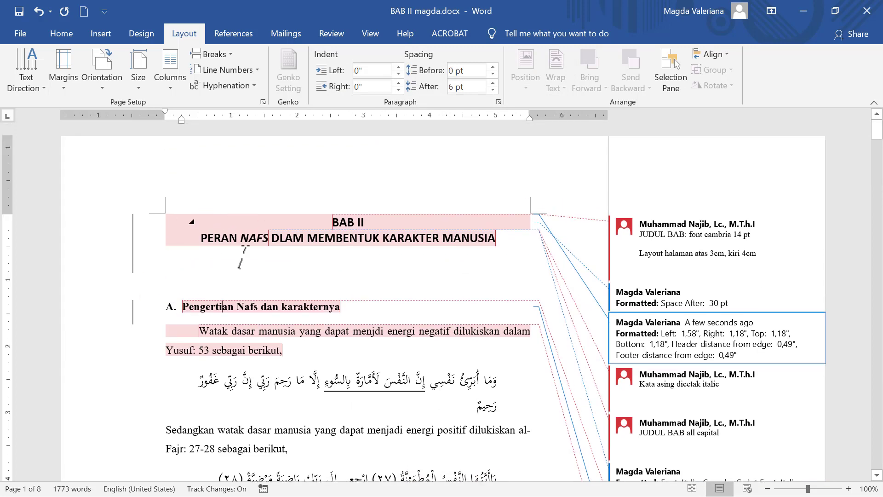
{"action": "scroll", "coordinate": [434, 289], "scroll_direction": "down", "scroll_amount": 2}
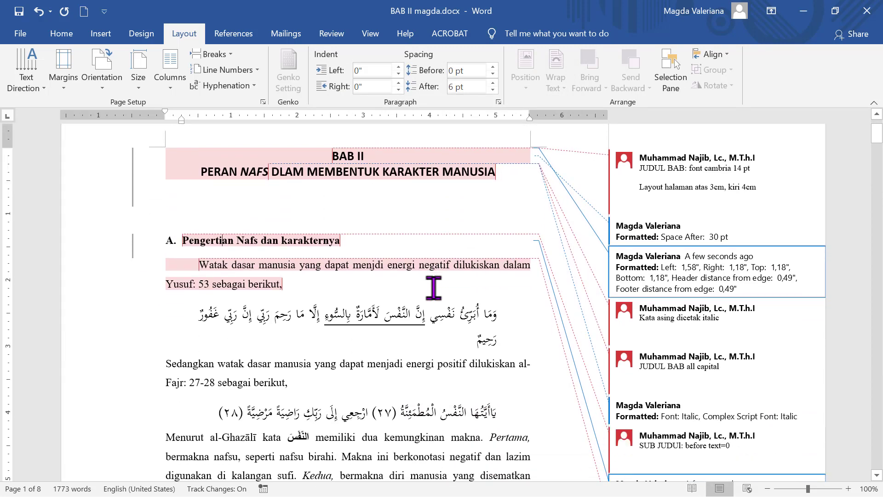
- Insert an introduction from "Seperti dikemukakan di atas watak dasar manusia" to "energi negatif yang dapat menghancurkan dunia." under subheading A, joined to the opening paragraph
{"action": "scroll", "coordinate": [434, 288], "scroll_direction": "down", "scroll_amount": 4}
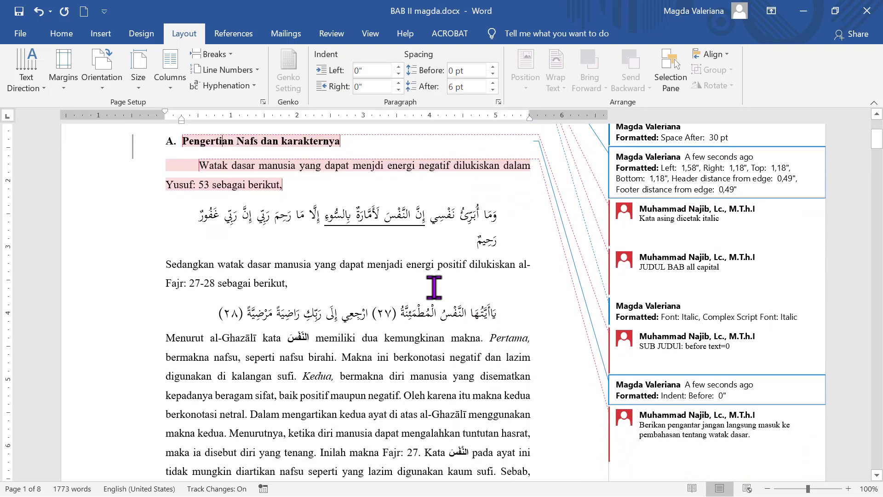
{"action": "mouse_move", "coordinate": [693, 405]}
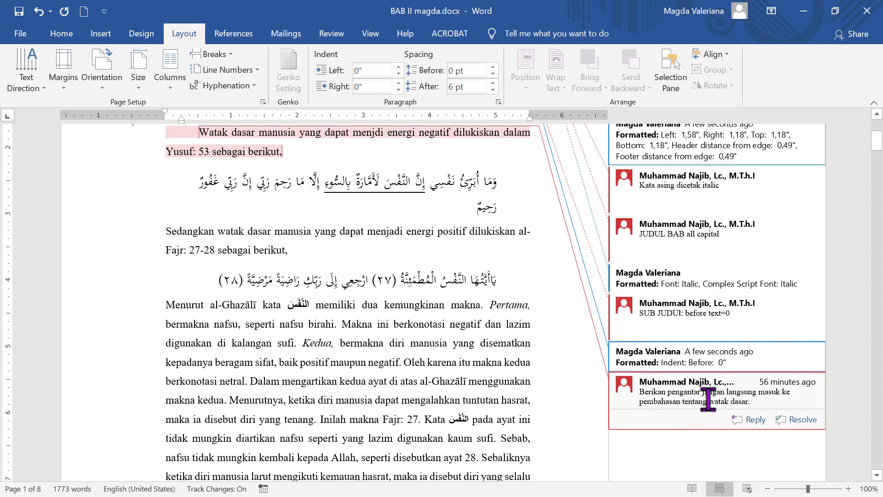
{"action": "scroll", "coordinate": [286, 363], "scroll_direction": "up", "scroll_amount": 2}
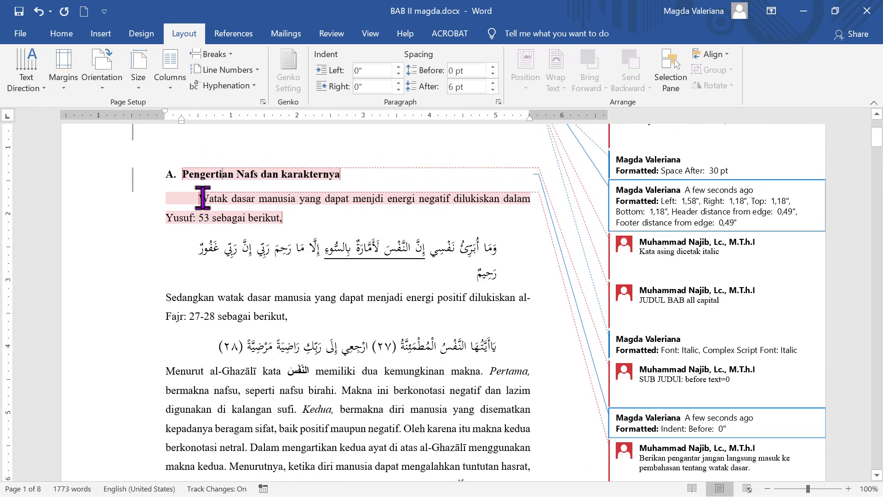
{"action": "left_click", "coordinate": [290, 239]}
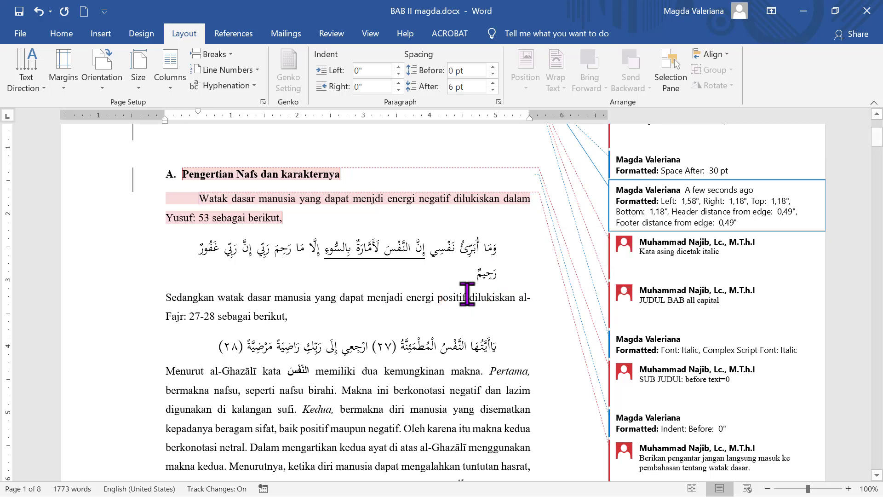
{"action": "key", "text": "Return"}
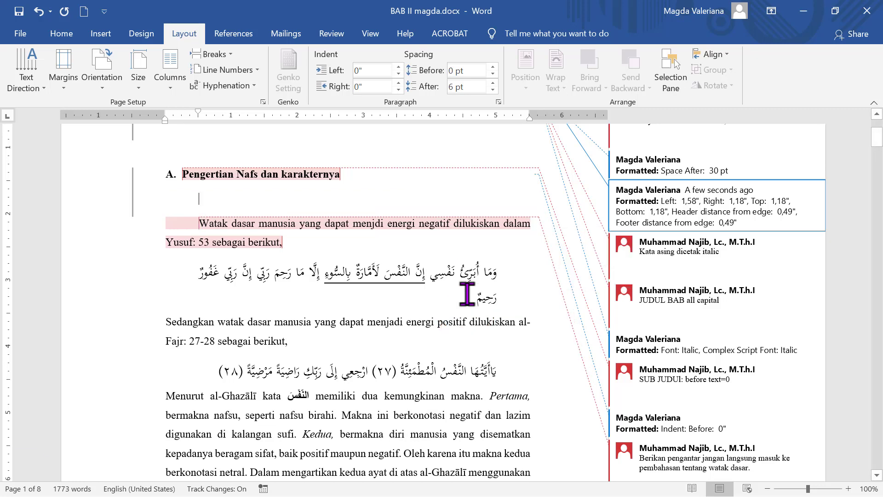
{"action": "type", "text": "Seperti dikemukakan di atas watak dasar manusia dapat menjadi energi positif bagi manusia dalam mengemban amanat sebagai khalifah. Sebaliknya pula watak dasar manusia dapat menjadi energi negatif yang dapat menghancurkan dunia."}
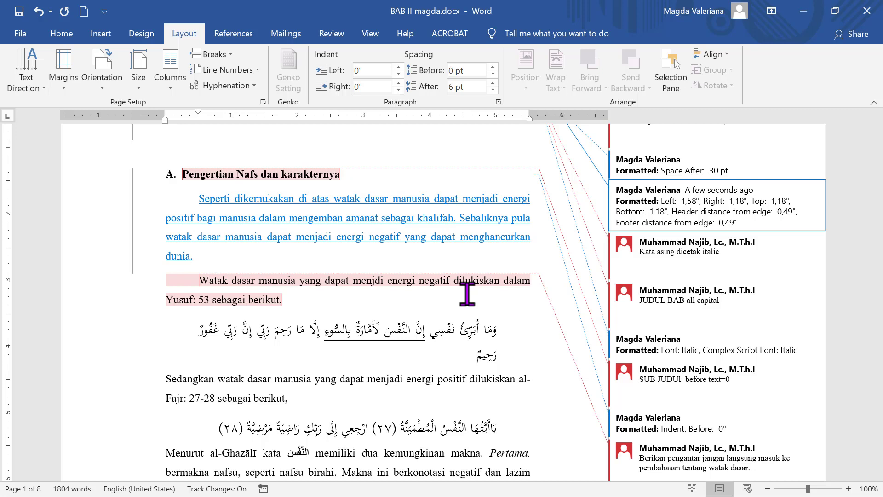
{"action": "key", "text": "Delete"}
- Reply "Maksudnya italic apa?" to the supervisor's comment "Kata asing dicetak italic" on the chapter title
{"action": "scroll", "coordinate": [388, 282], "scroll_direction": "down", "scroll_amount": 2}
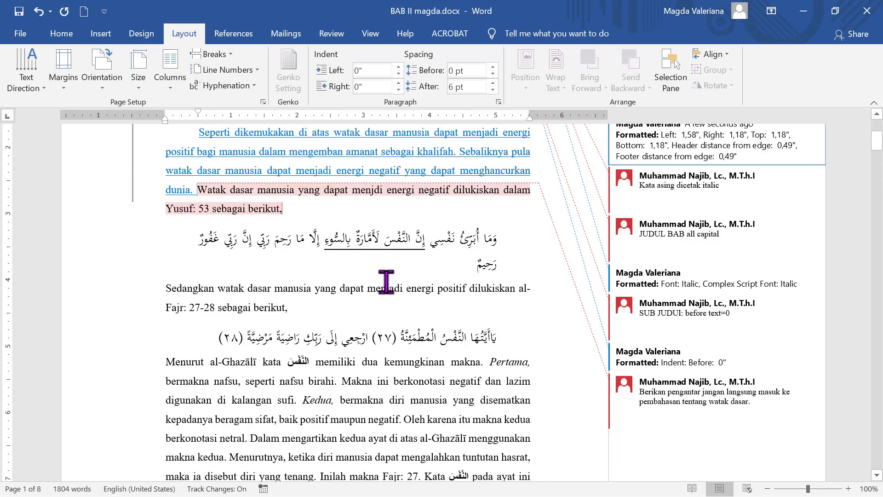
{"action": "scroll", "coordinate": [386, 282], "scroll_direction": "up", "scroll_amount": 5}
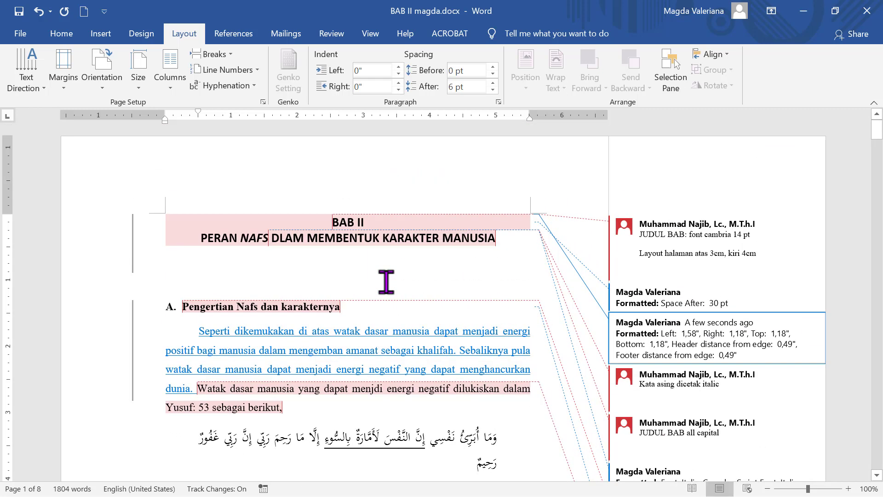
{"action": "scroll", "coordinate": [386, 282], "scroll_direction": "down", "scroll_amount": 2}
{"action": "scroll", "coordinate": [387, 282], "scroll_direction": "down", "scroll_amount": 2}
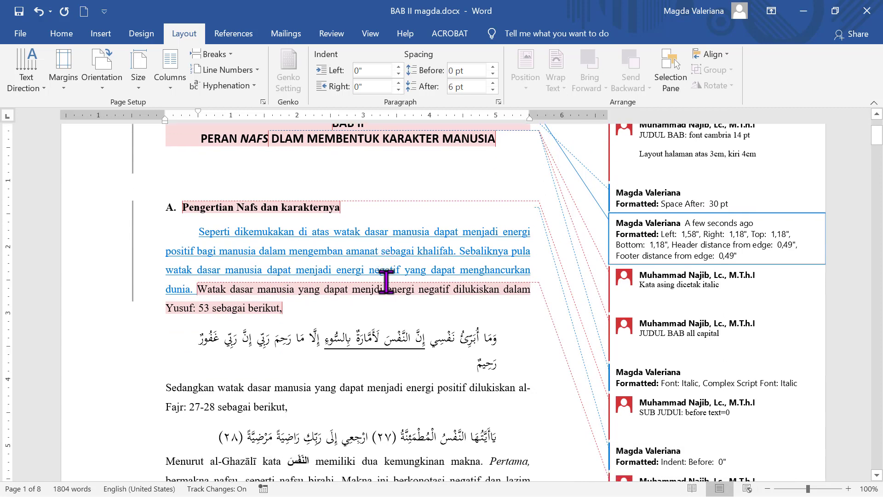
{"action": "scroll", "coordinate": [386, 282], "scroll_direction": "down", "scroll_amount": 7}
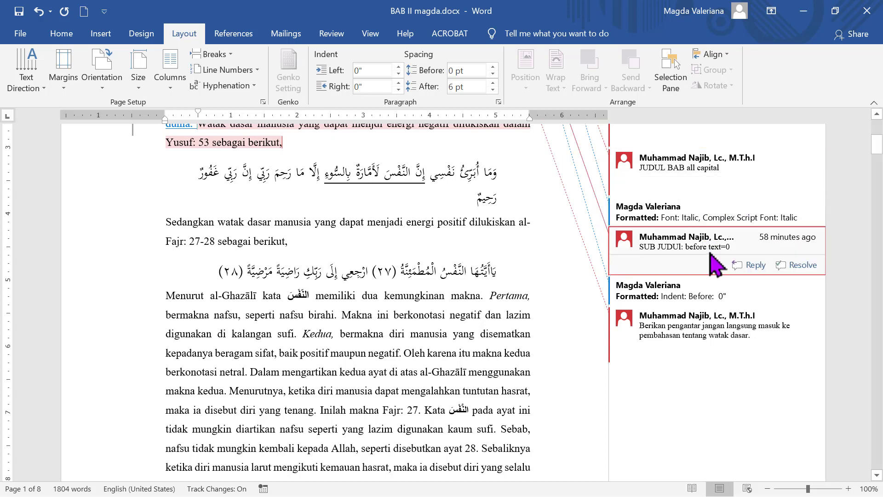
{"action": "scroll", "coordinate": [716, 264], "scroll_direction": "up", "scroll_amount": 2}
{"action": "scroll", "coordinate": [711, 264], "scroll_direction": "up", "scroll_amount": 3}
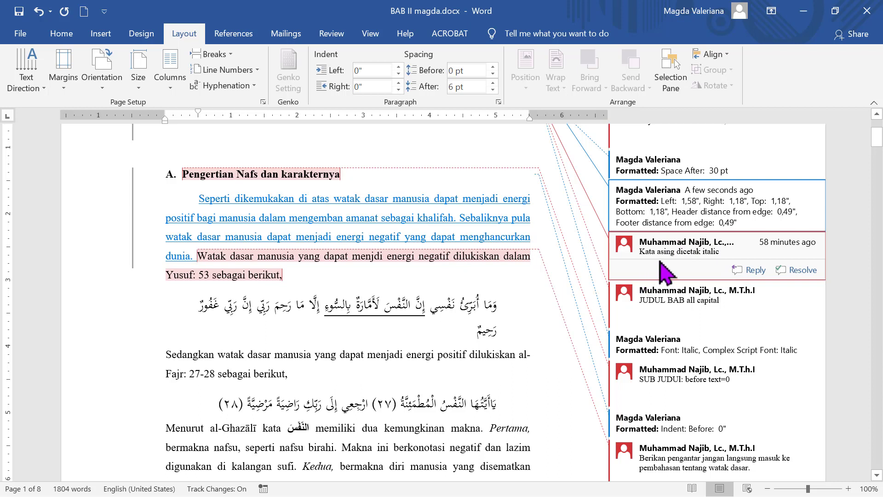
{"action": "left_click", "coordinate": [749, 270]}
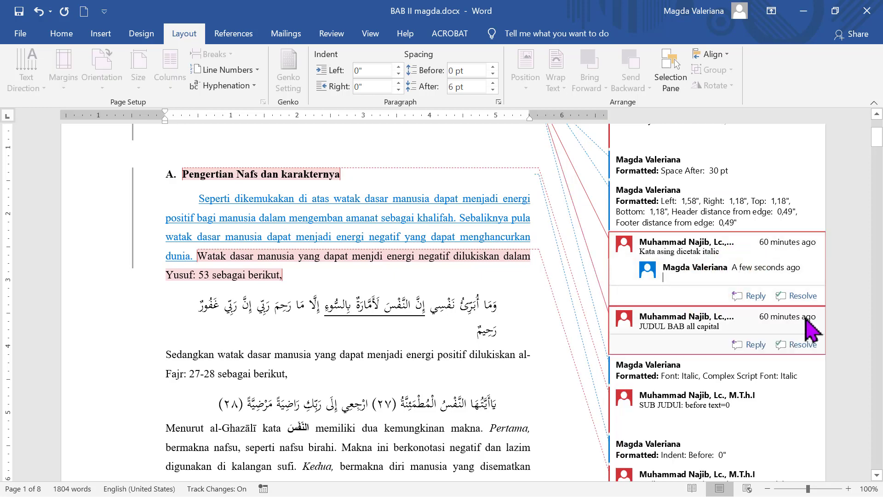
{"action": "type", "text": "Maks"}
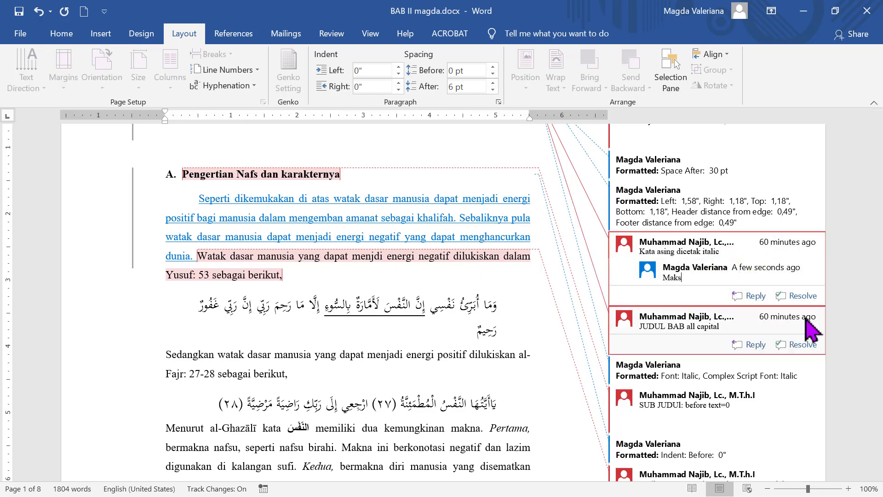
{"action": "type", "text": "udnya italic apa?"}
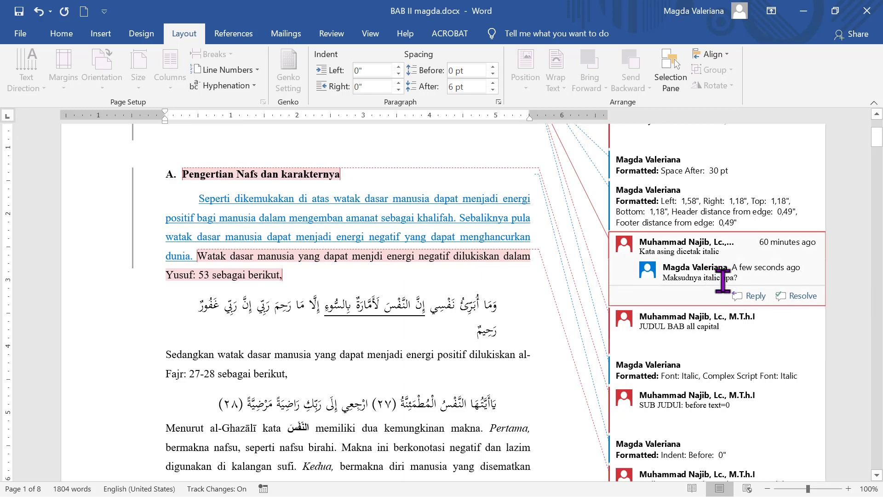
- Save and close the revised chapter document, and minimize the synced folder window to reach the desktop
{"action": "scroll", "coordinate": [526, 276], "scroll_direction": "up", "scroll_amount": 2}
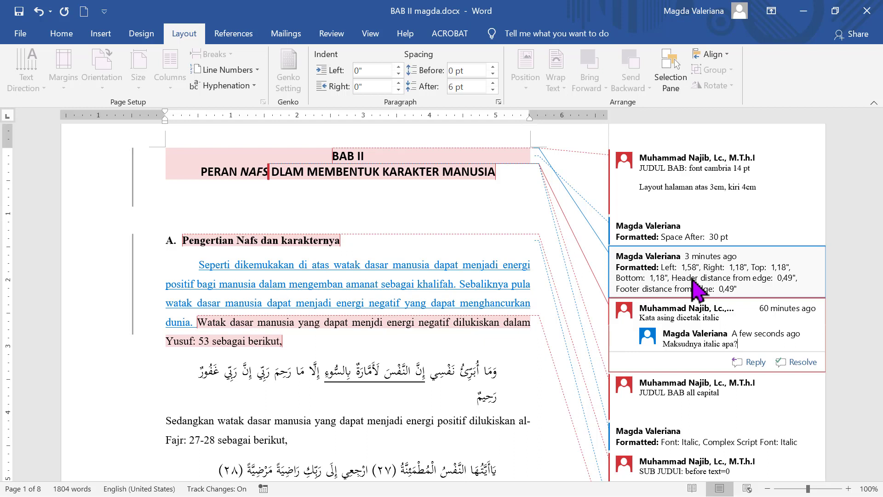
{"action": "key", "text": "ctrl+s"}
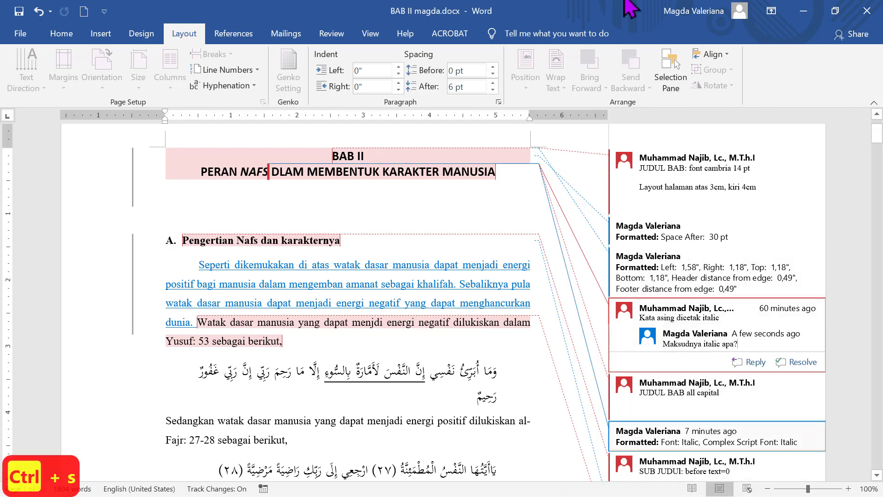
{"action": "left_click", "coordinate": [870, 11]}
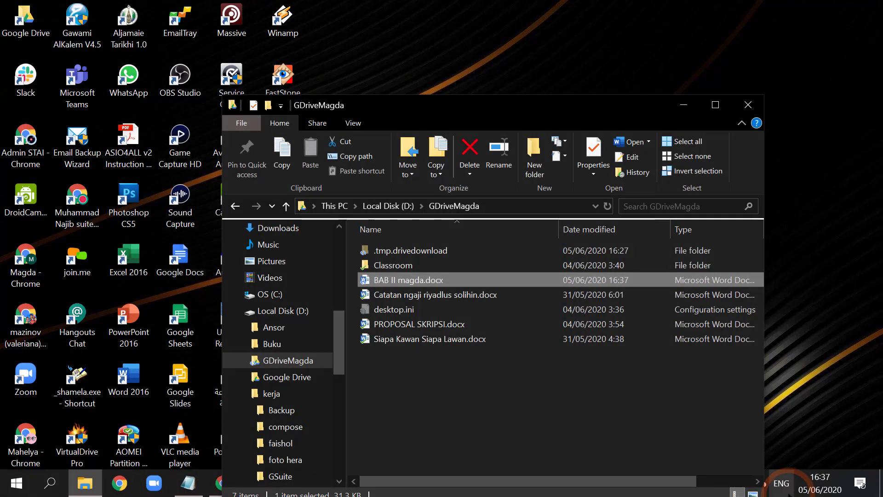
{"action": "left_click", "coordinate": [684, 105]}
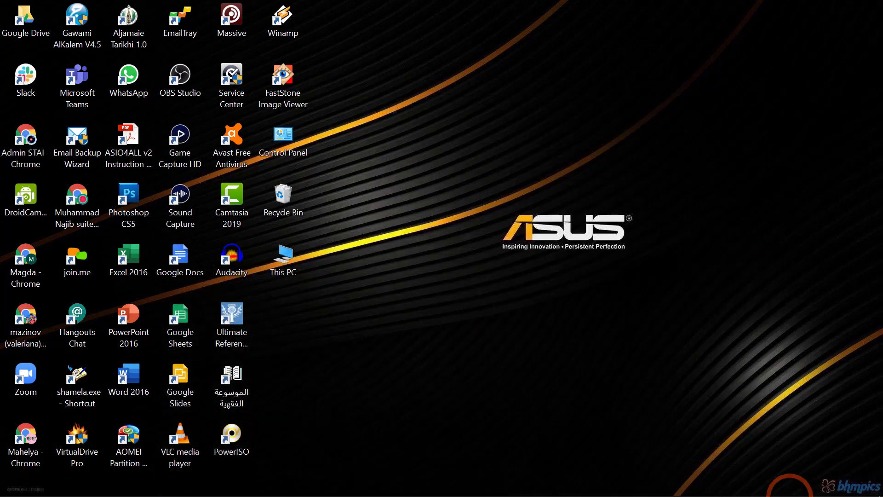
{"action": "mouse_move", "coordinate": [729, 490]}
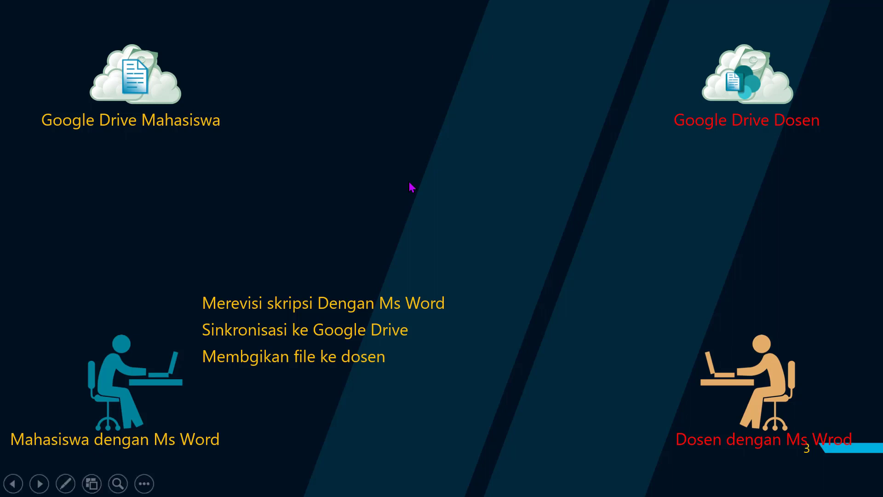
{"action": "left_click", "coordinate": [409, 183]}
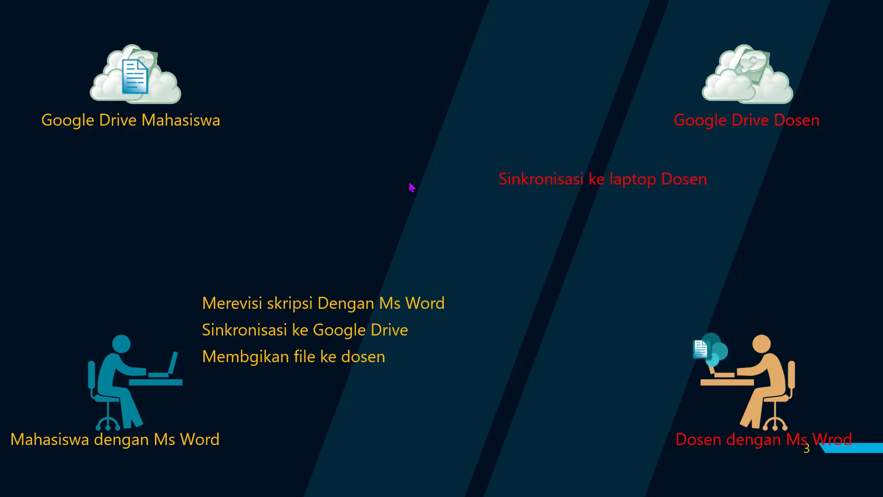
{"action": "left_click", "coordinate": [410, 183]}
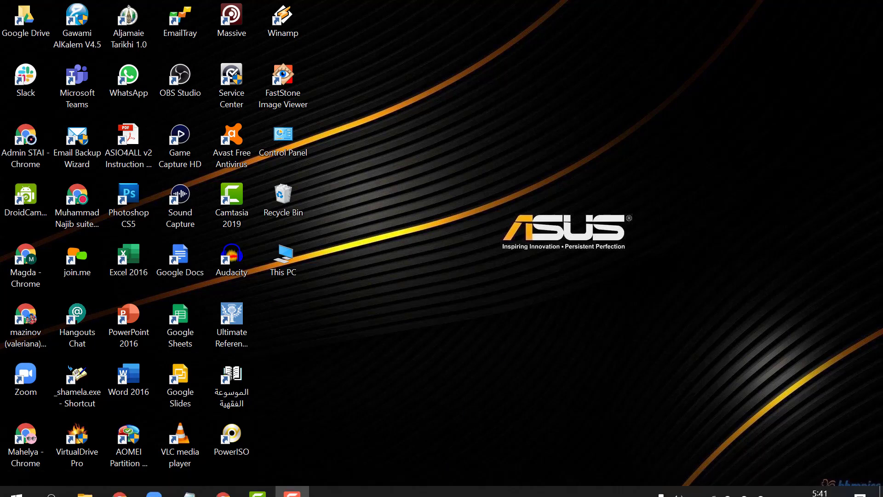
- Open the shared chapter document, BAB II magda.docx, from the "file berbagi" folder inside the supervisor's synced Kuliah Online folder
{"action": "left_click", "coordinate": [85, 483]}
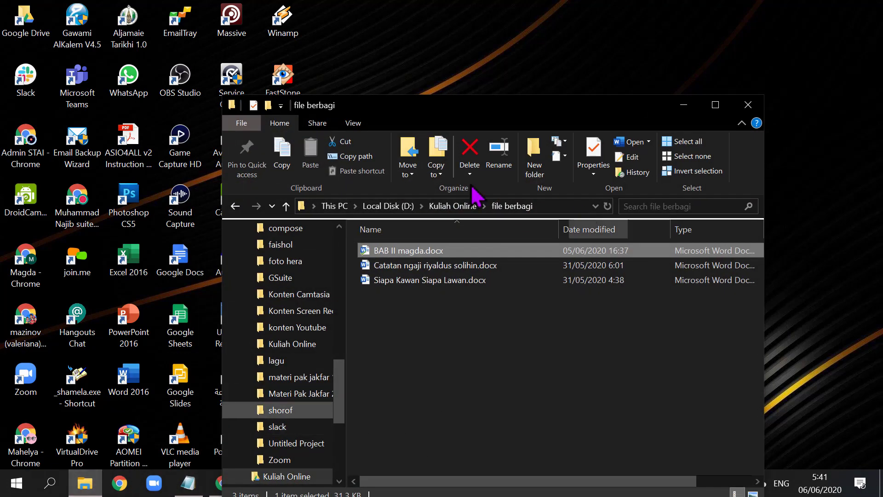
{"action": "left_click_drag", "start_coordinate": [339, 376], "coordinate": [344, 259]}
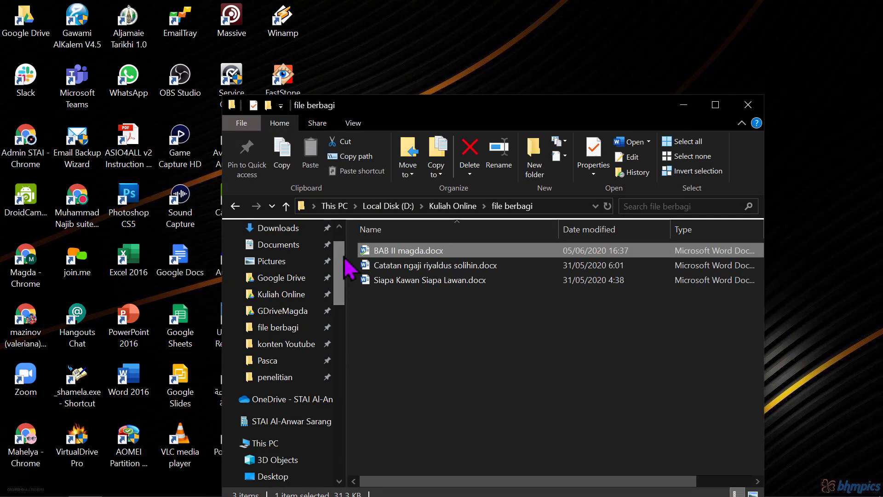
{"action": "left_click", "coordinate": [297, 295]}
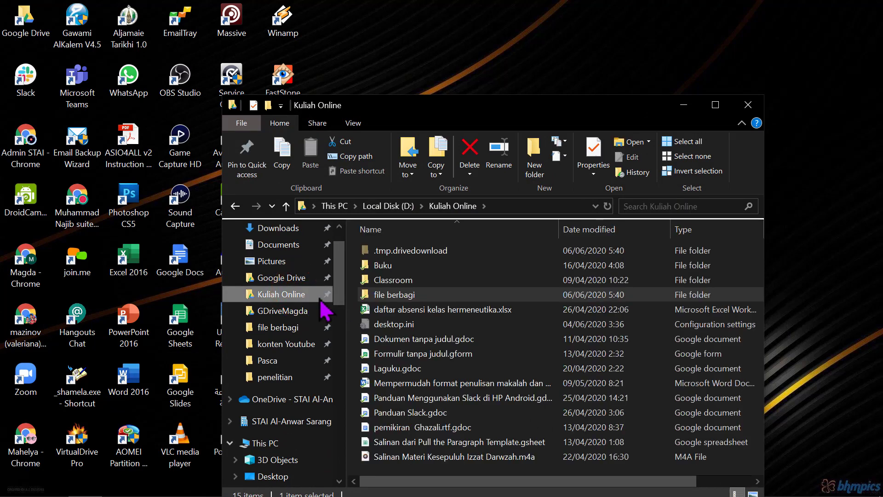
{"action": "double_click", "coordinate": [391, 297]}
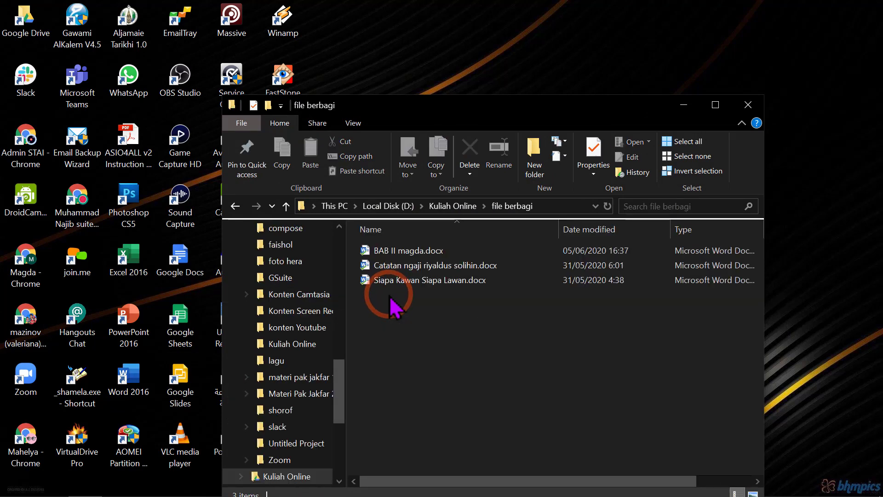
{"action": "double_click", "coordinate": [415, 253]}
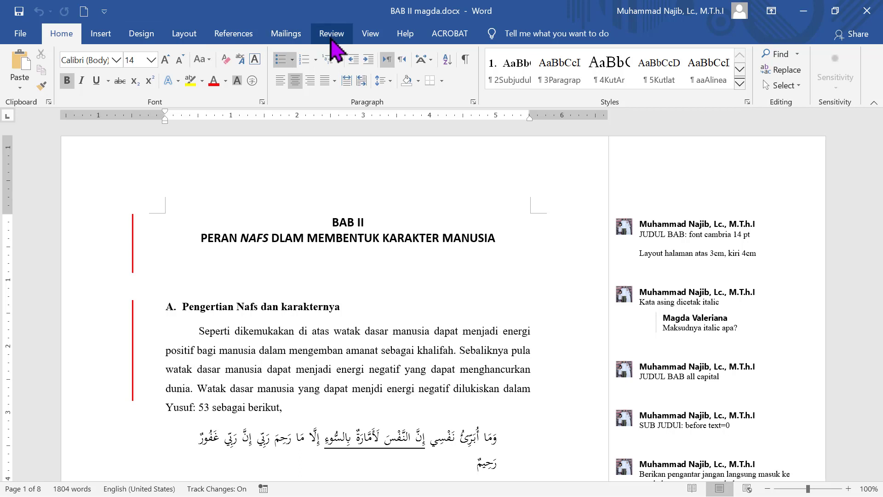
- Hide and restore the margin comments, and switch the display of the tracked changes to All Markup
{"action": "left_click", "coordinate": [332, 37]}
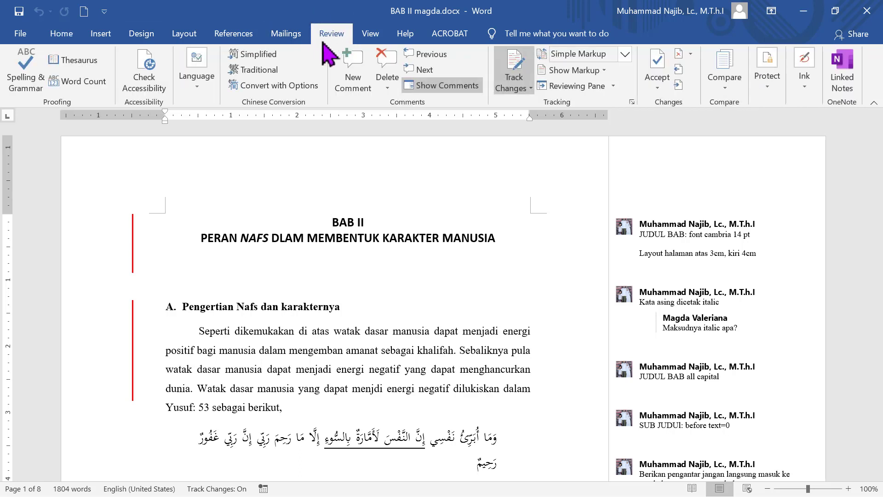
{"action": "left_click", "coordinate": [449, 92]}
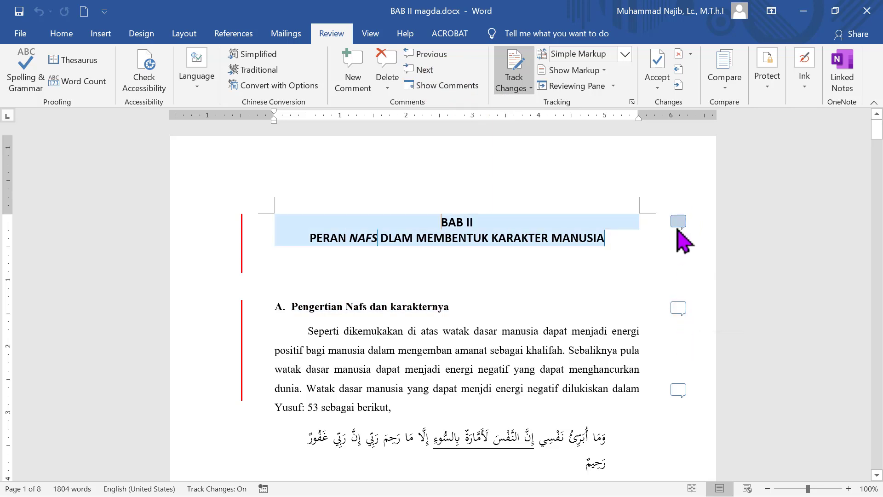
{"action": "left_click", "coordinate": [443, 89]}
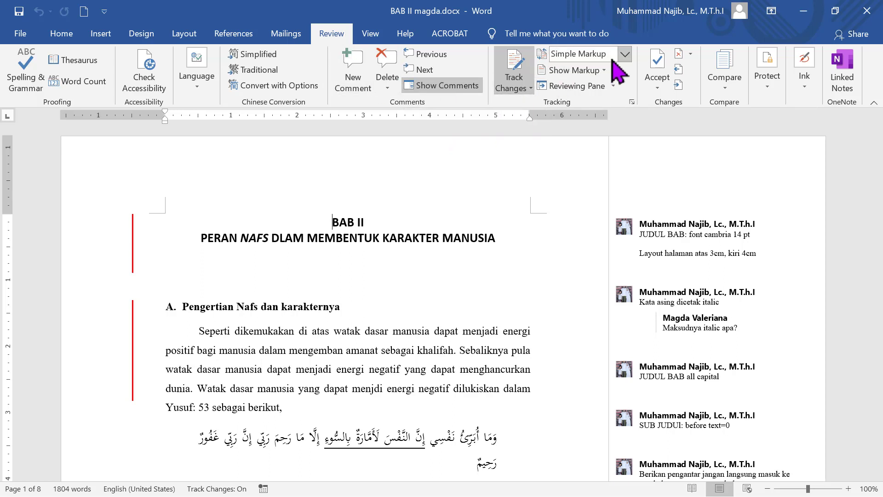
{"action": "left_click", "coordinate": [625, 55]}
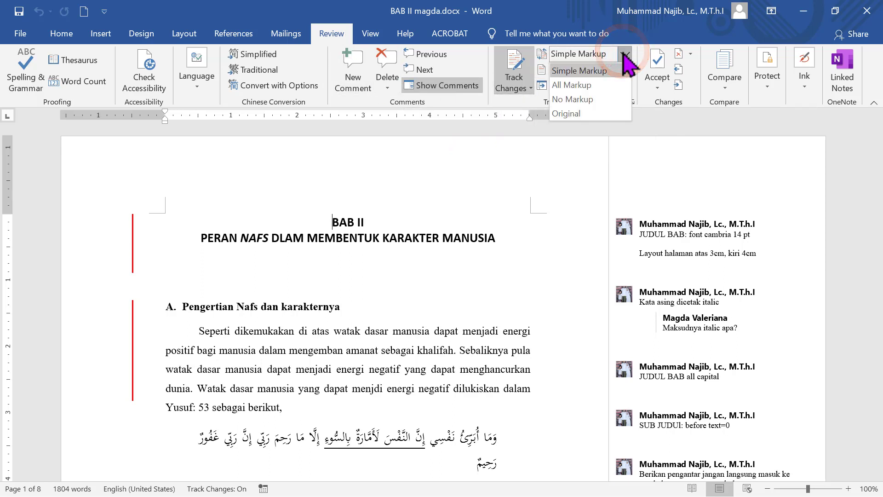
{"action": "left_click", "coordinate": [593, 85]}
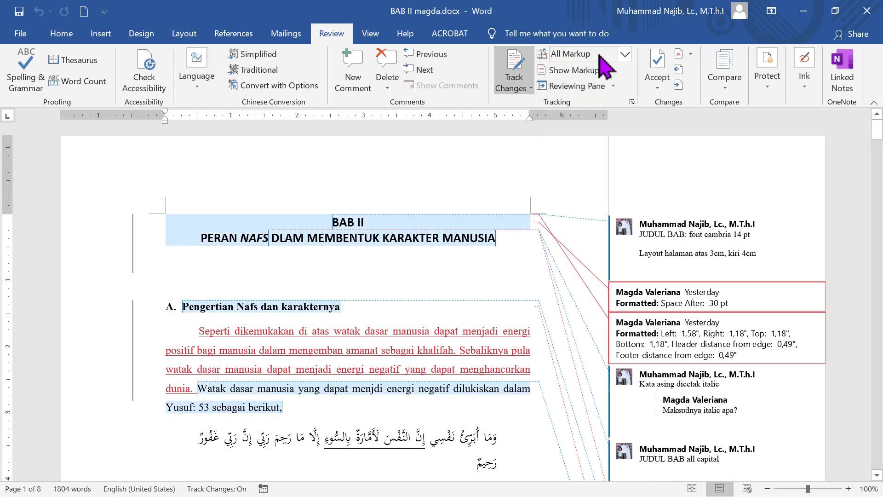
{"action": "mouse_move", "coordinate": [735, 239]}
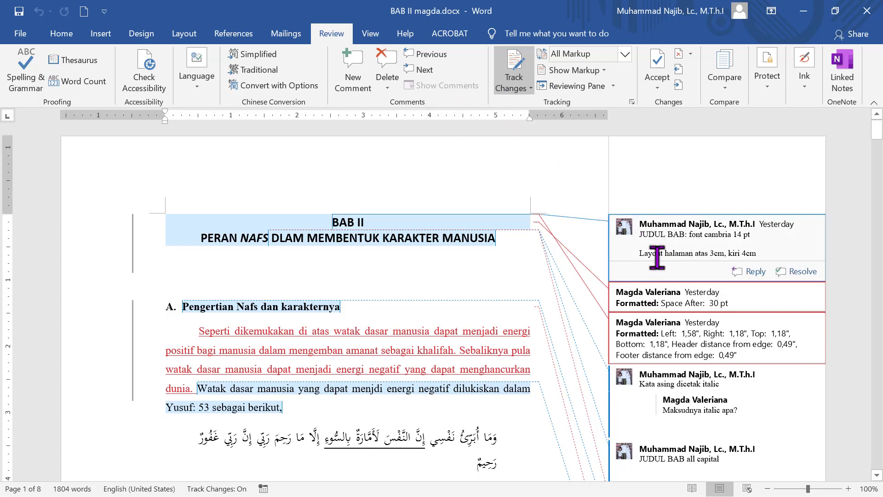
- Set the markup balloons option to Show All Revisions Inline
{"action": "left_click", "coordinate": [603, 70]}
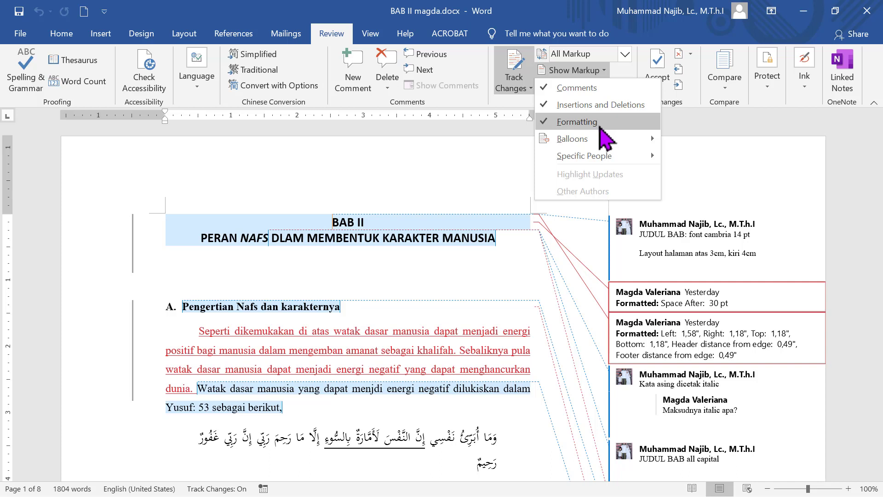
{"action": "mouse_move", "coordinate": [603, 141]}
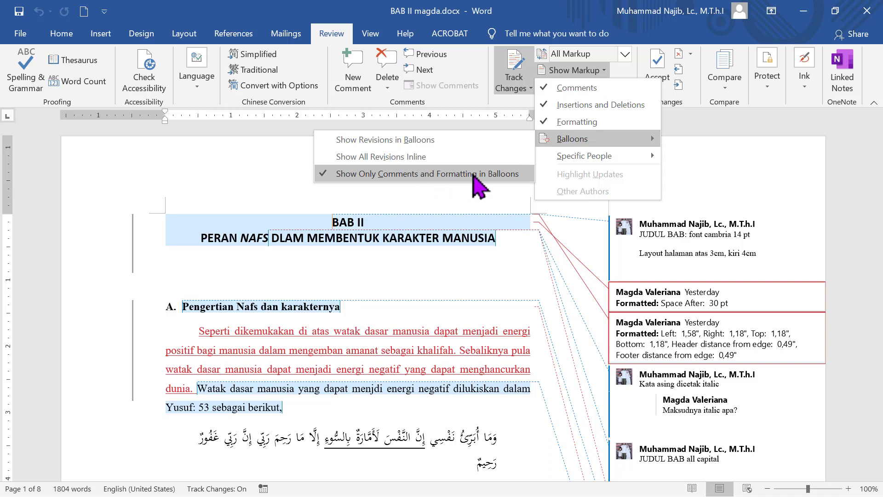
{"action": "left_click", "coordinate": [425, 159]}
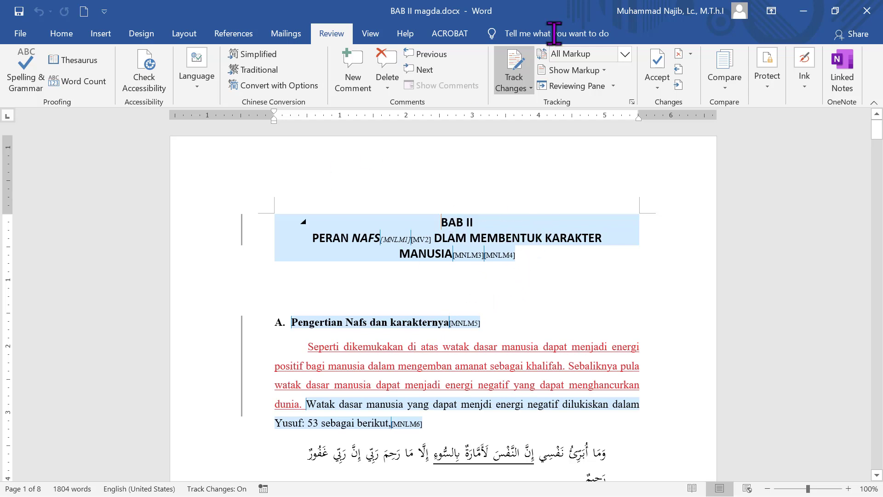
- Set the markup balloons option to Show Revisions in Balloons and look over the balloons beside the opening paragraphs
{"action": "left_click", "coordinate": [603, 69]}
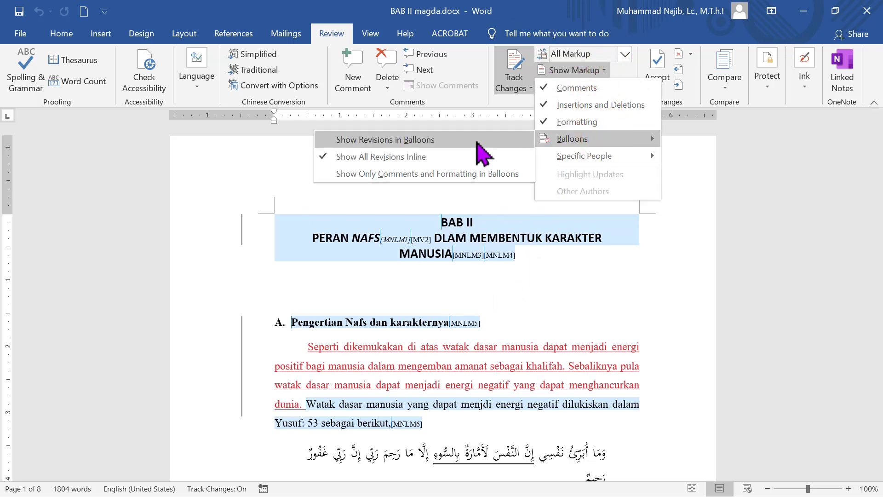
{"action": "left_click", "coordinate": [477, 139]}
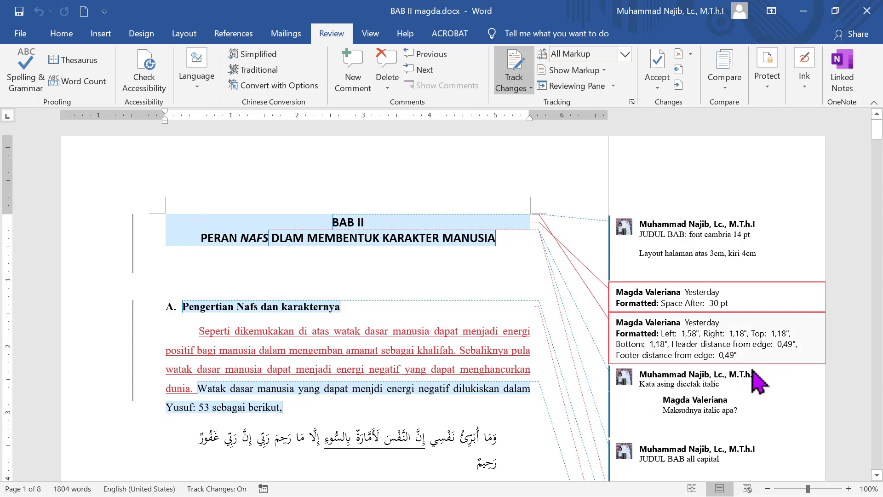
{"action": "left_click", "coordinate": [764, 248]}
{"action": "scroll", "coordinate": [831, 222], "scroll_direction": "down", "scroll_amount": 2}
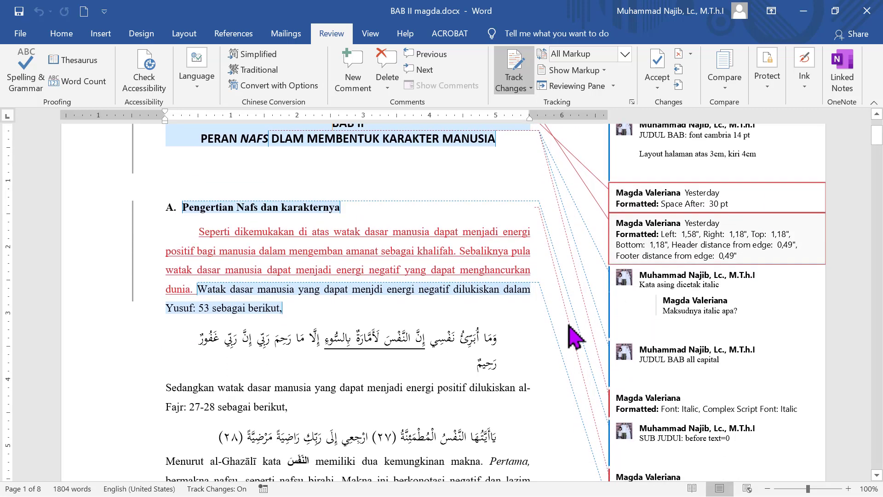
{"action": "left_click", "coordinate": [663, 309]}
{"action": "scroll", "coordinate": [507, 278], "scroll_direction": "up", "scroll_amount": 3}
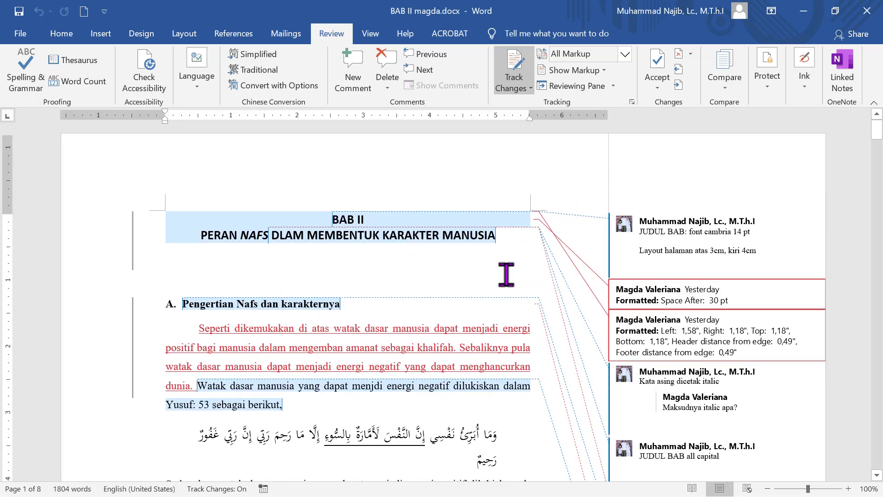
- Set the markup balloons option to Show Only Comments and Formatting in Balloons
{"action": "left_click", "coordinate": [604, 70]}
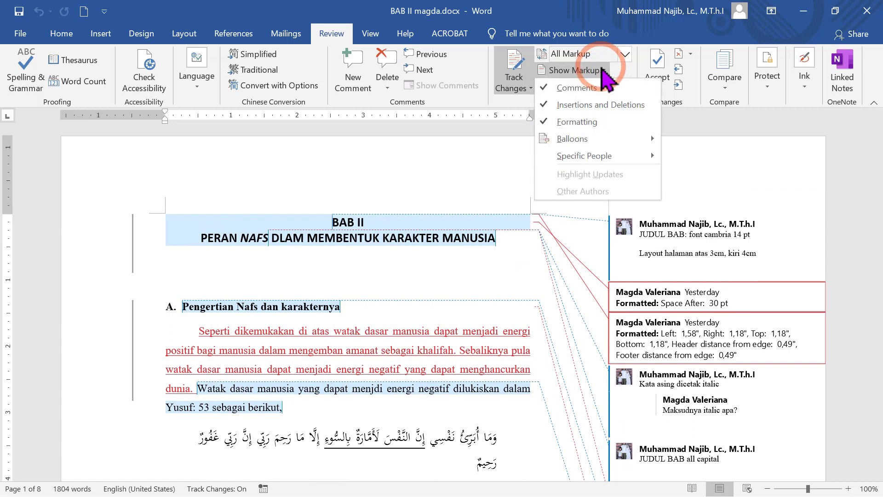
{"action": "mouse_move", "coordinate": [593, 140]}
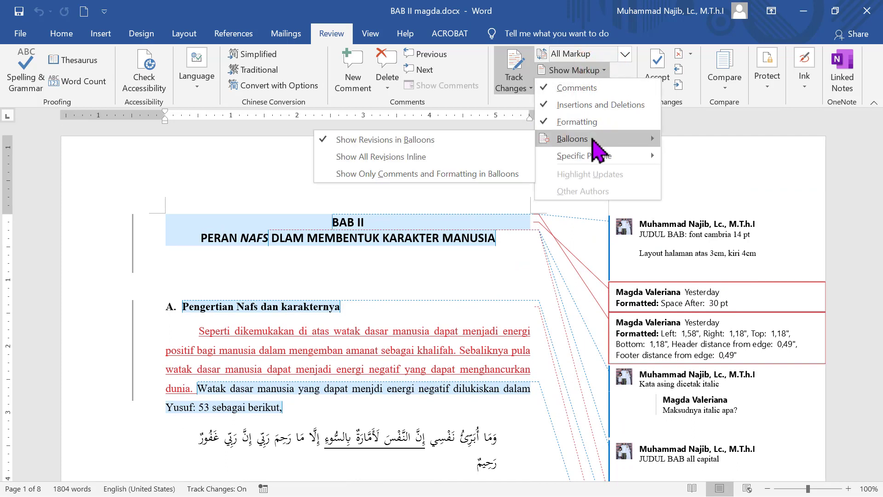
{"action": "left_click", "coordinate": [484, 174]}
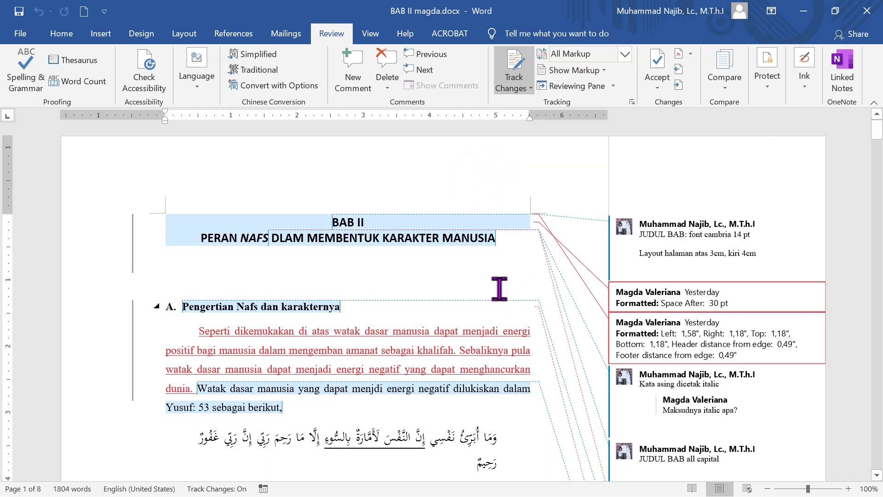
- Open the vertical Reviewing Pane and select the student's inserted paragraph, "Seperti dikemukakan di atas…", in its list of revisions
{"action": "left_click", "coordinate": [575, 86]}
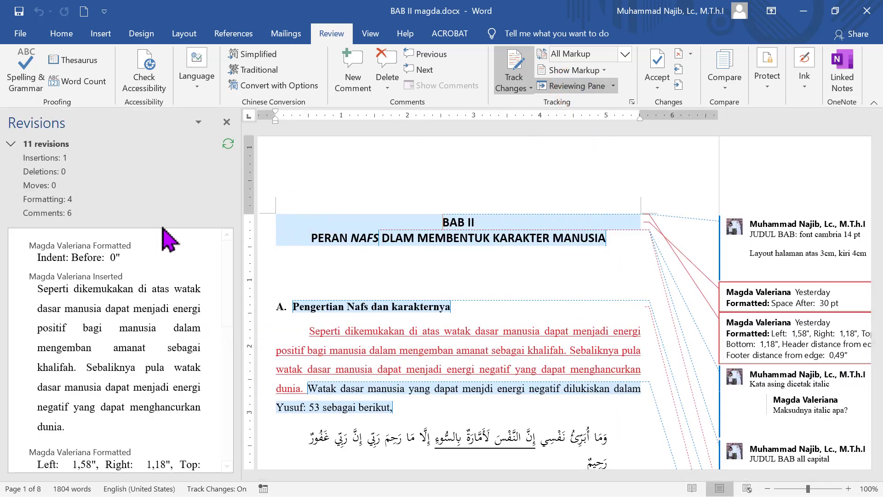
{"action": "left_click", "coordinate": [614, 87]}
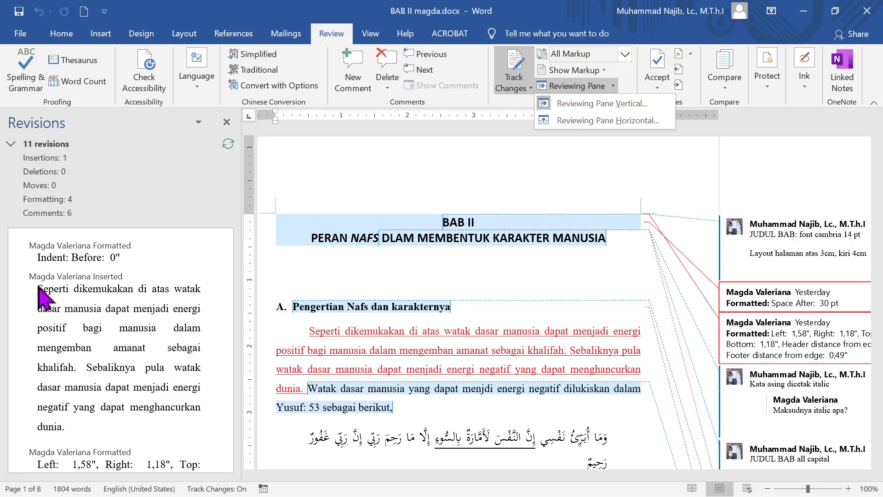
{"action": "left_click_drag", "start_coordinate": [39, 290], "coordinate": [106, 442]}
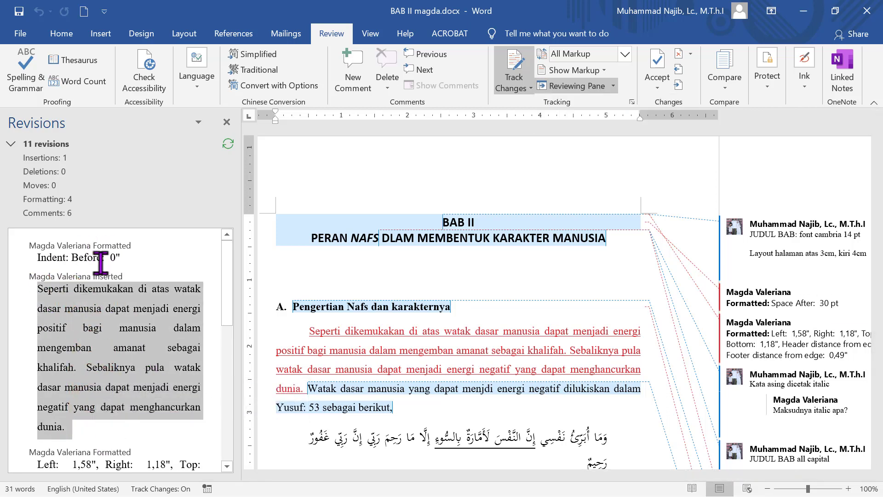
- Read through the Reviewing Pane's summary and its entries for inserted text, formatting changes and comments
{"action": "scroll", "coordinate": [133, 281], "scroll_direction": "down", "scroll_amount": 3}
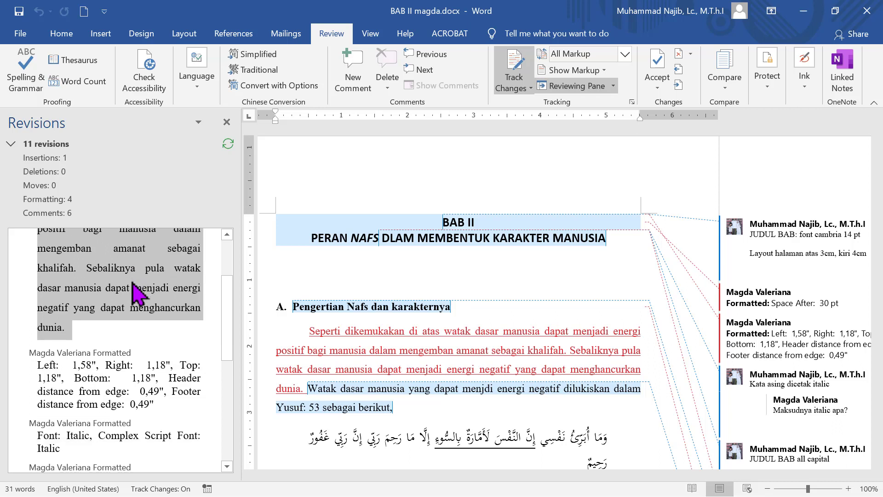
{"action": "scroll", "coordinate": [137, 295], "scroll_direction": "down", "scroll_amount": 2}
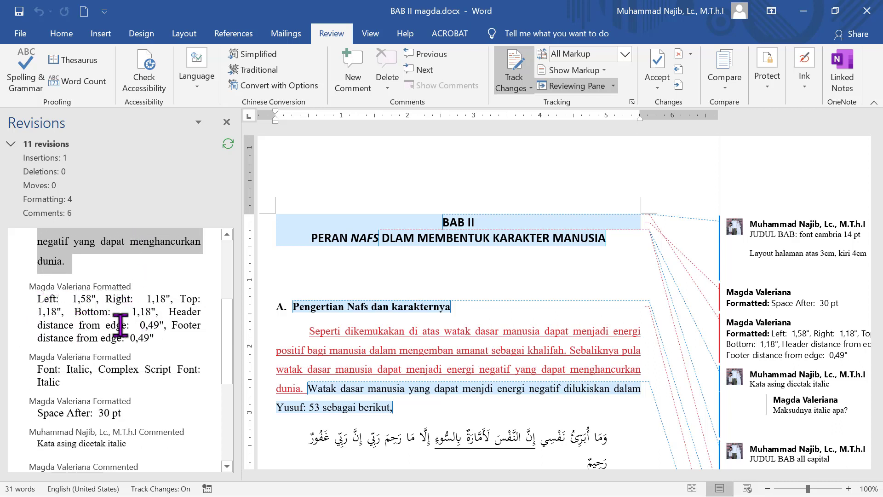
{"action": "scroll", "coordinate": [127, 326], "scroll_direction": "down", "scroll_amount": 1}
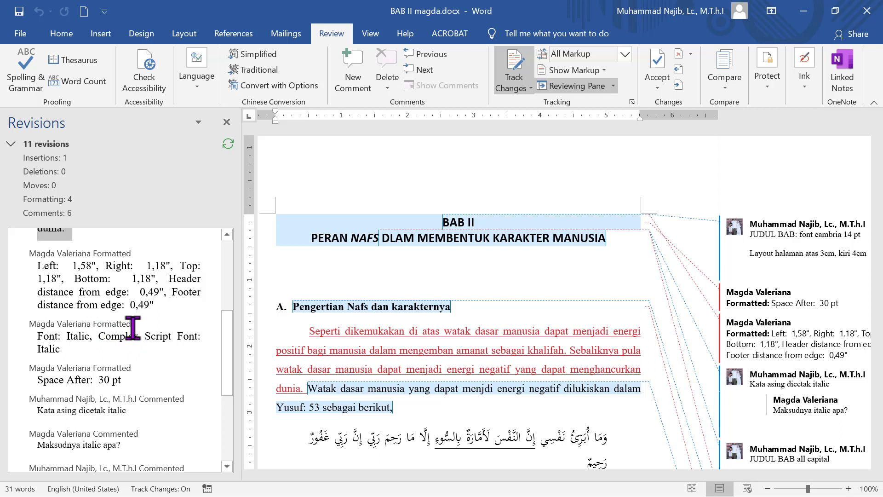
{"action": "scroll", "coordinate": [128, 341], "scroll_direction": "down", "scroll_amount": 2}
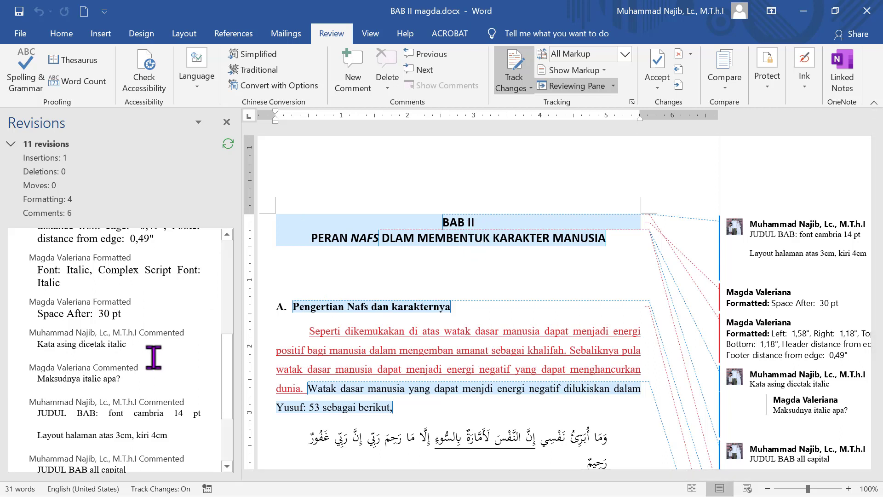
{"action": "scroll", "coordinate": [152, 359], "scroll_direction": "down", "scroll_amount": 2}
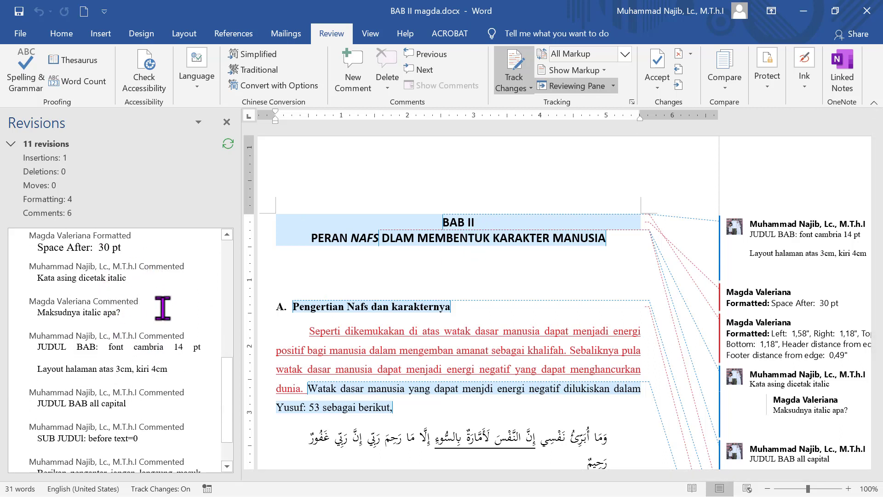
{"action": "scroll", "coordinate": [163, 308], "scroll_direction": "down", "scroll_amount": 1}
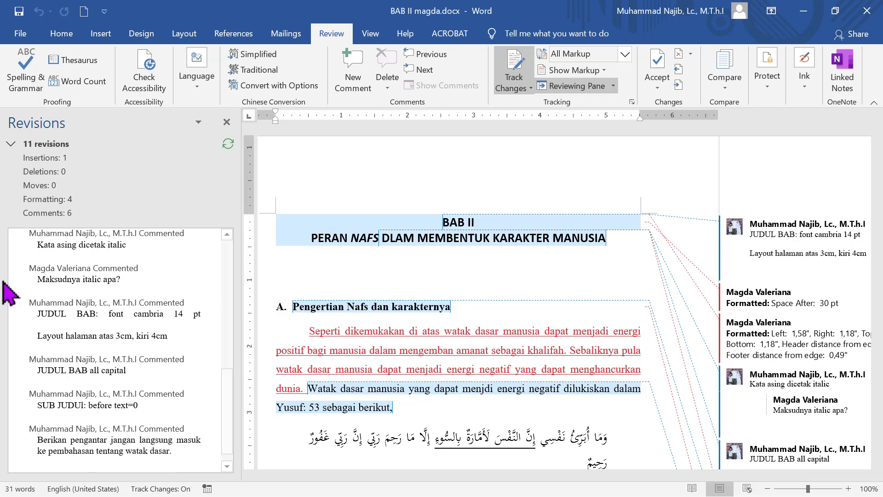
{"action": "scroll", "coordinate": [176, 272], "scroll_direction": "down", "scroll_amount": 1}
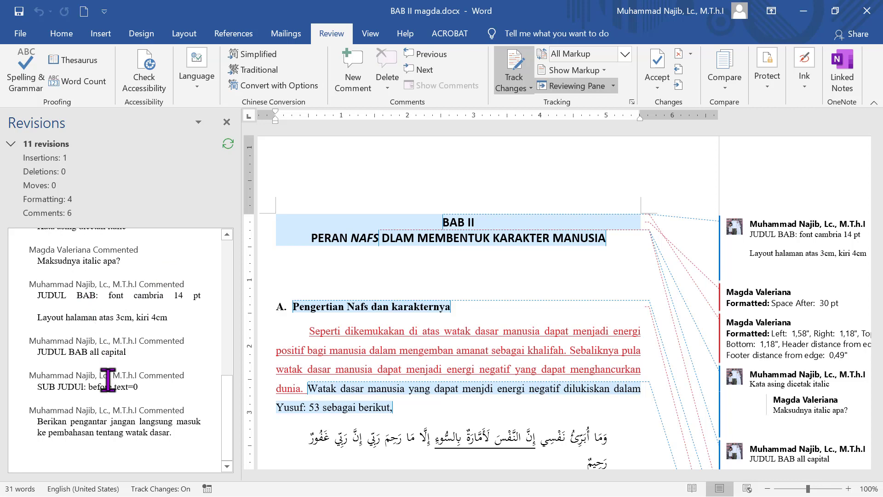
{"action": "scroll", "coordinate": [128, 361], "scroll_direction": "up", "scroll_amount": 10}
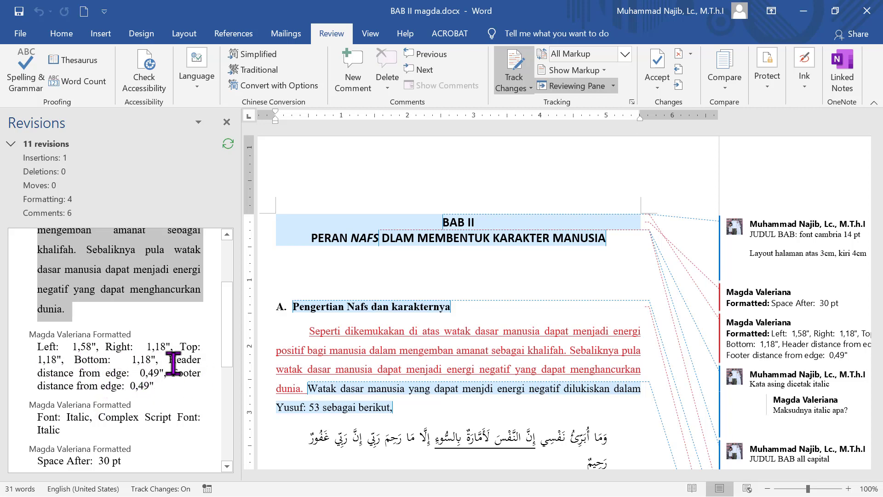
{"action": "scroll", "coordinate": [173, 363], "scroll_direction": "up", "scroll_amount": 3}
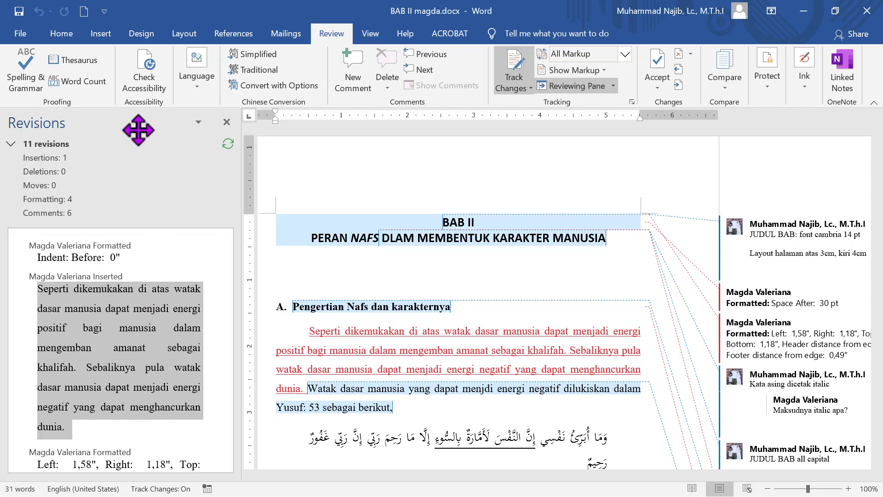
{"action": "scroll", "coordinate": [133, 306], "scroll_direction": "down", "scroll_amount": 3}
{"action": "scroll", "coordinate": [133, 306], "scroll_direction": "up", "scroll_amount": 3}
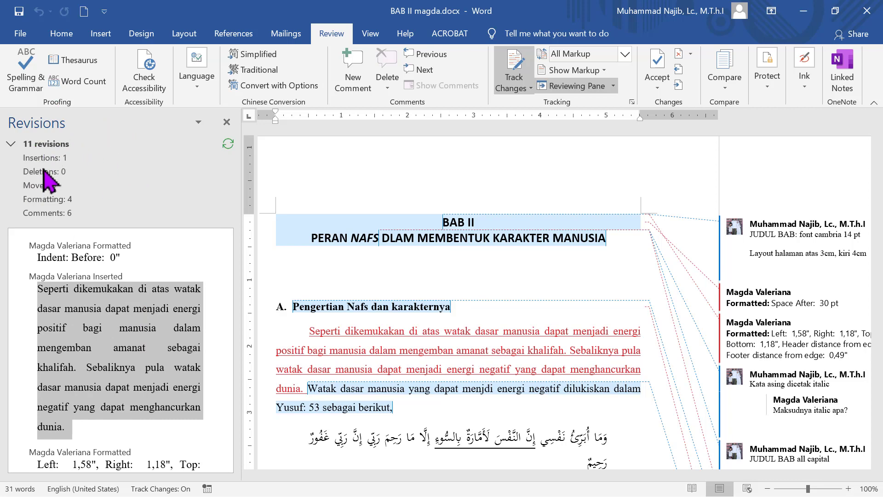
{"action": "scroll", "coordinate": [154, 307], "scroll_direction": "down", "scroll_amount": 3}
{"action": "scroll", "coordinate": [155, 307], "scroll_direction": "down", "scroll_amount": 9}
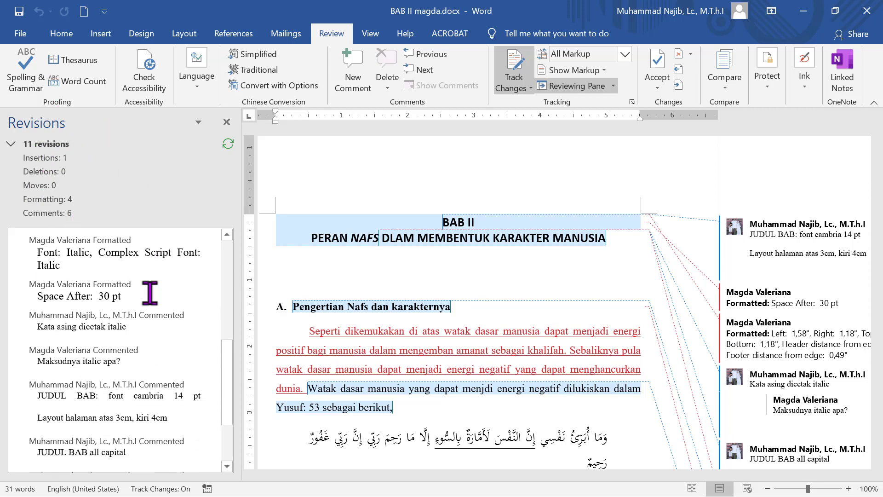
{"action": "scroll", "coordinate": [87, 330], "scroll_direction": "up", "scroll_amount": 10}
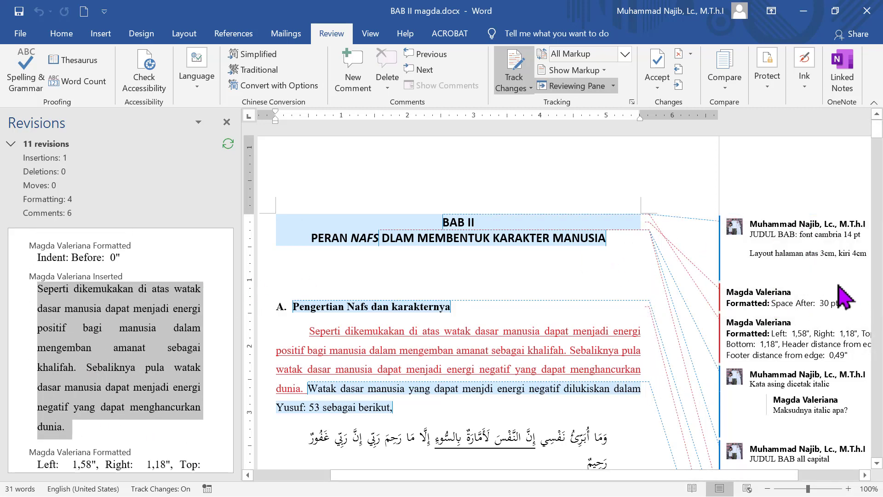
- Examine the inserted opening paragraph under section A and the comment and formatting balloons beside it in the document
{"action": "scroll", "coordinate": [569, 323], "scroll_direction": "down", "scroll_amount": 3}
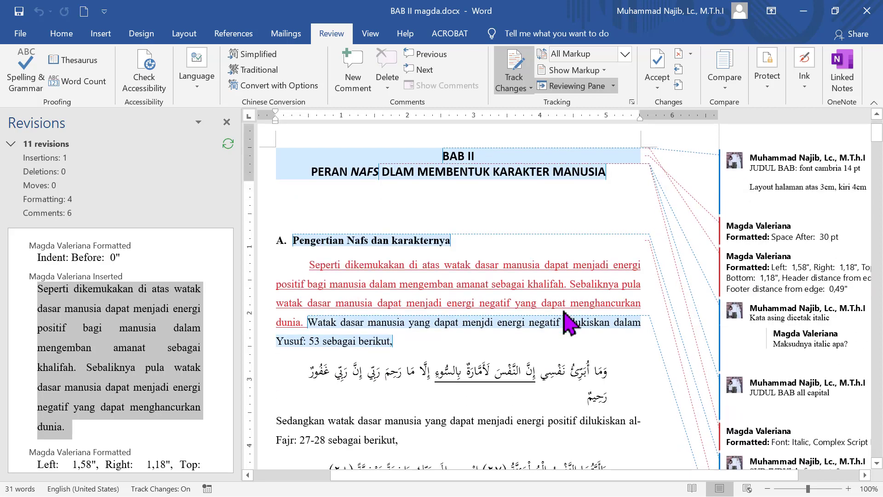
{"action": "scroll", "coordinate": [569, 322], "scroll_direction": "up", "scroll_amount": 3}
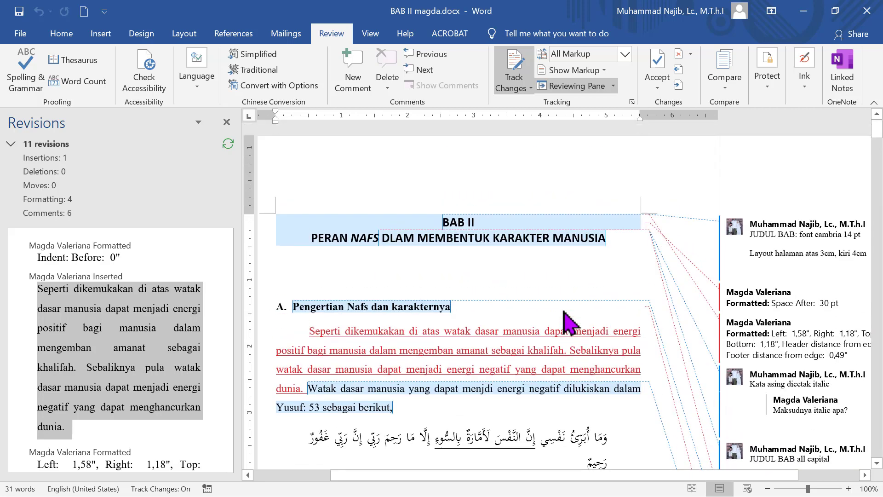
{"action": "scroll", "coordinate": [569, 323], "scroll_direction": "down", "scroll_amount": 3}
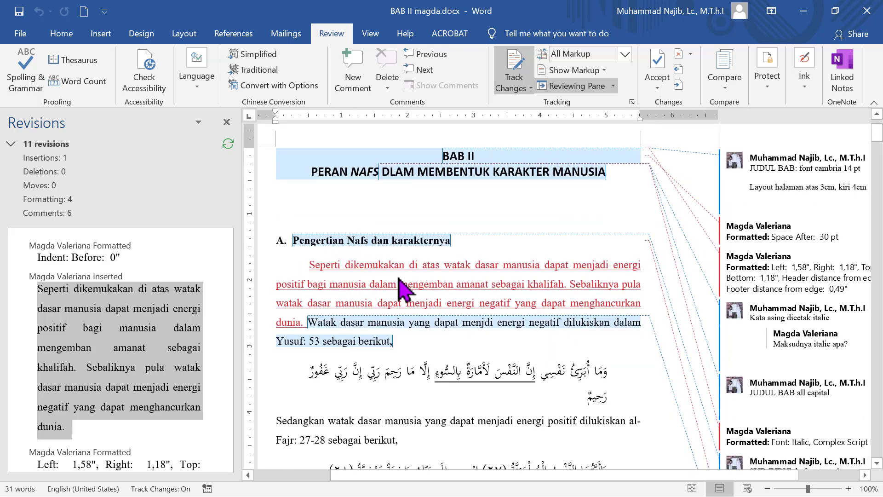
{"action": "mouse_move", "coordinate": [399, 278]}
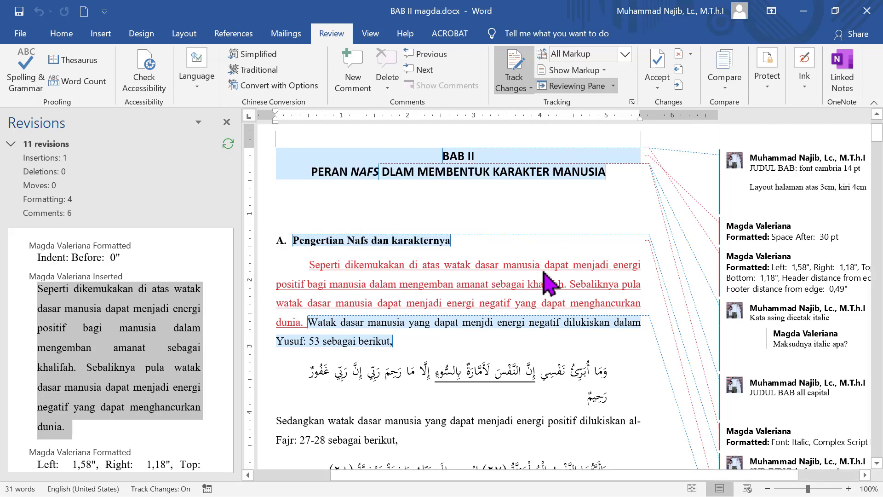
{"action": "mouse_move", "coordinate": [544, 273]}
{"action": "scroll", "coordinate": [548, 283], "scroll_direction": "down", "scroll_amount": 1}
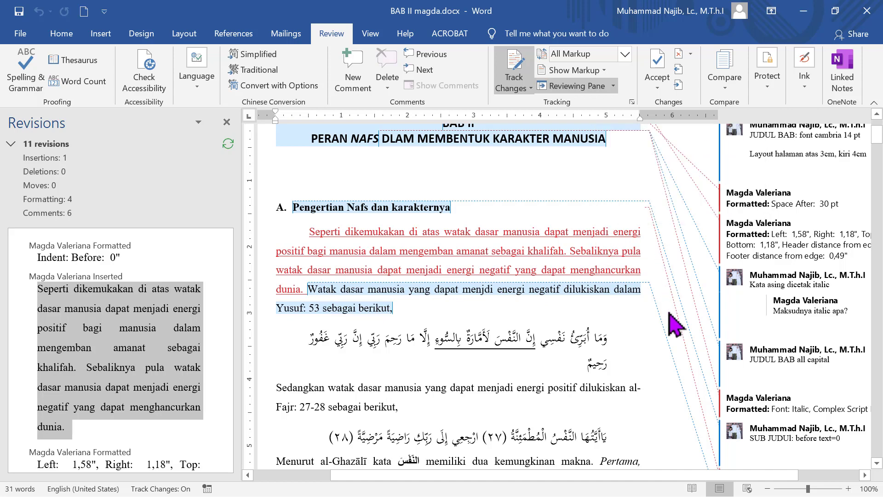
{"action": "scroll", "coordinate": [702, 409], "scroll_direction": "down", "scroll_amount": 2}
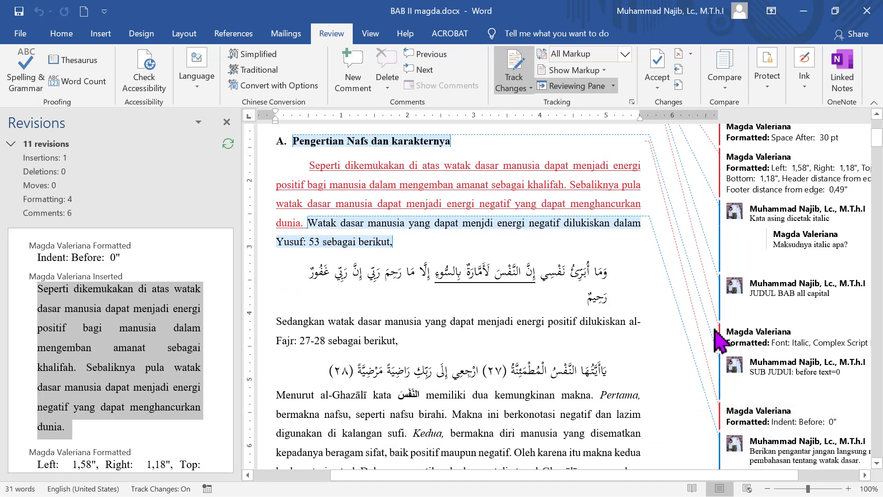
{"action": "left_click", "coordinate": [731, 361]}
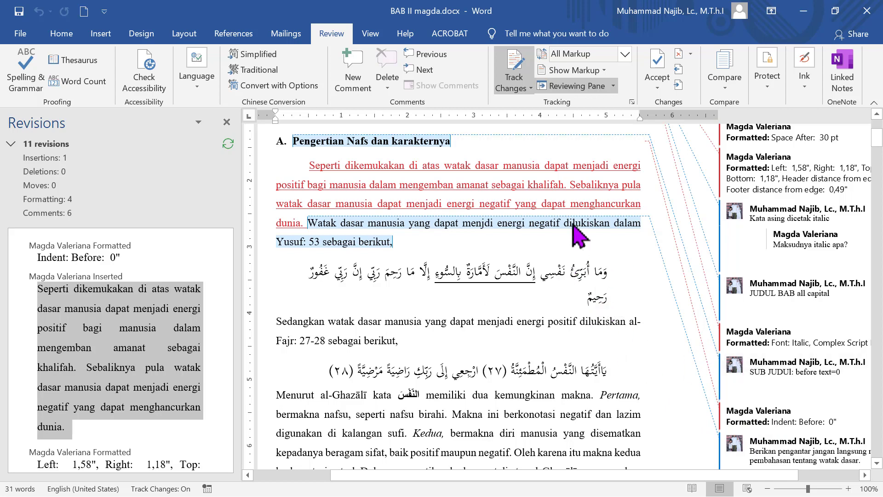
{"action": "scroll", "coordinate": [598, 193], "scroll_direction": "up", "scroll_amount": 1}
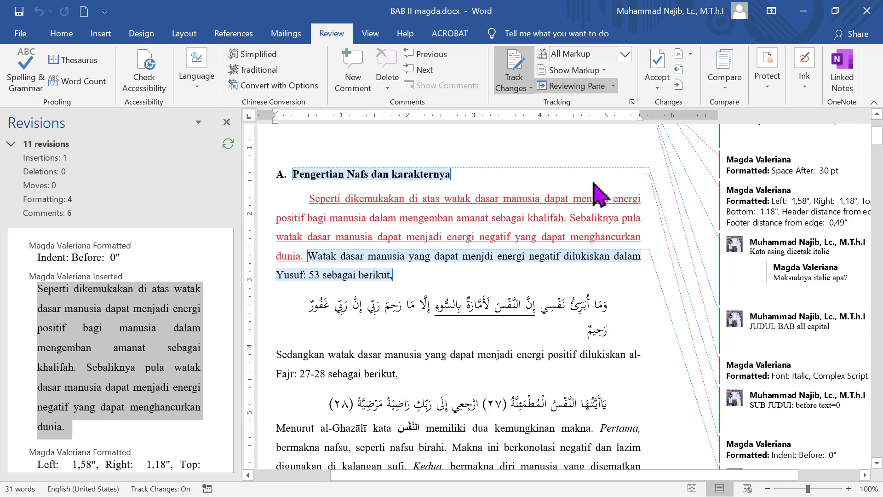
{"action": "scroll", "coordinate": [597, 199], "scroll_direction": "up", "scroll_amount": 4}
- Hide the student's tracked changes and comments by excluding the student from the reviewers whose markup is shown
{"action": "left_click", "coordinate": [604, 72]}
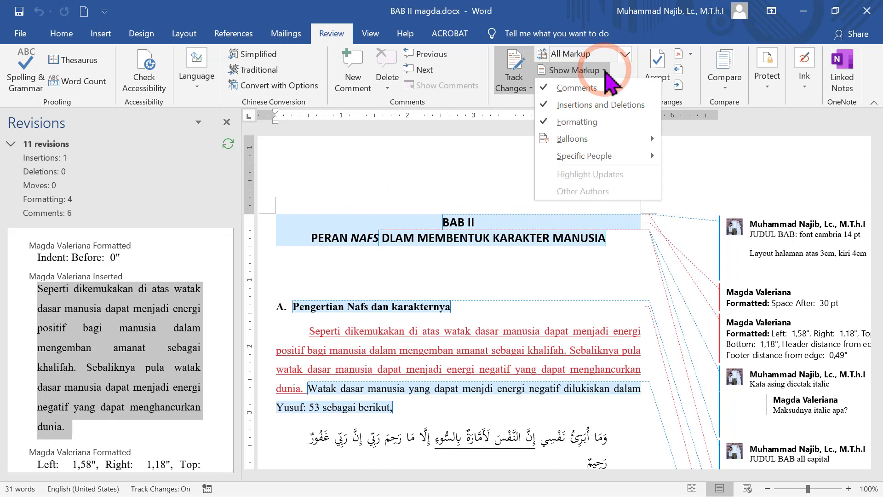
{"action": "mouse_move", "coordinate": [613, 155]}
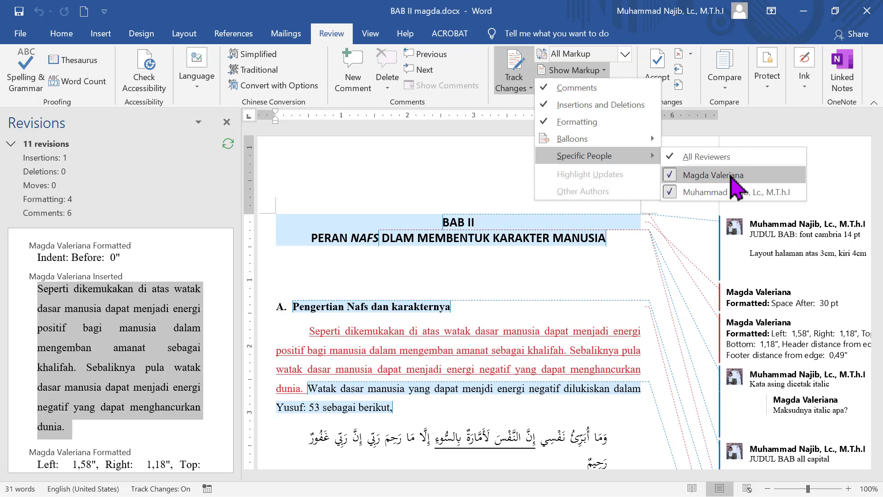
{"action": "left_click", "coordinate": [704, 177]}
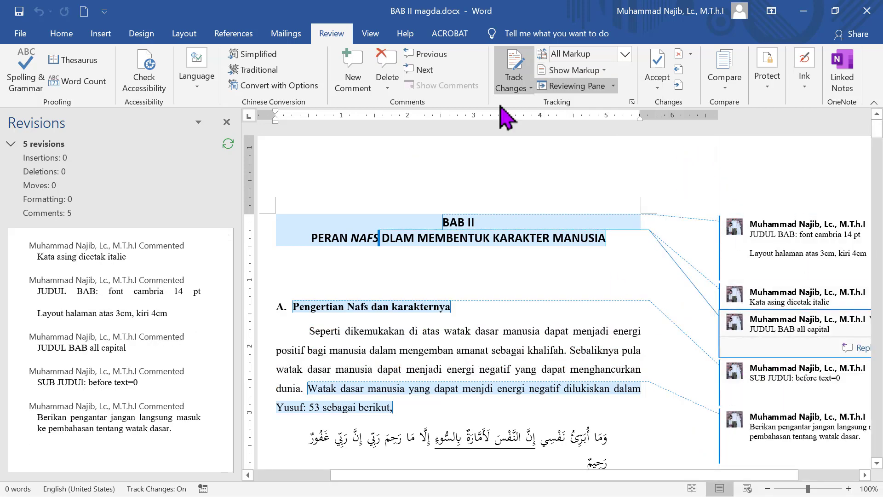
- Show the student's tracked changes and comments again by including the student among the displayed reviewers
{"action": "left_click", "coordinate": [614, 87]}
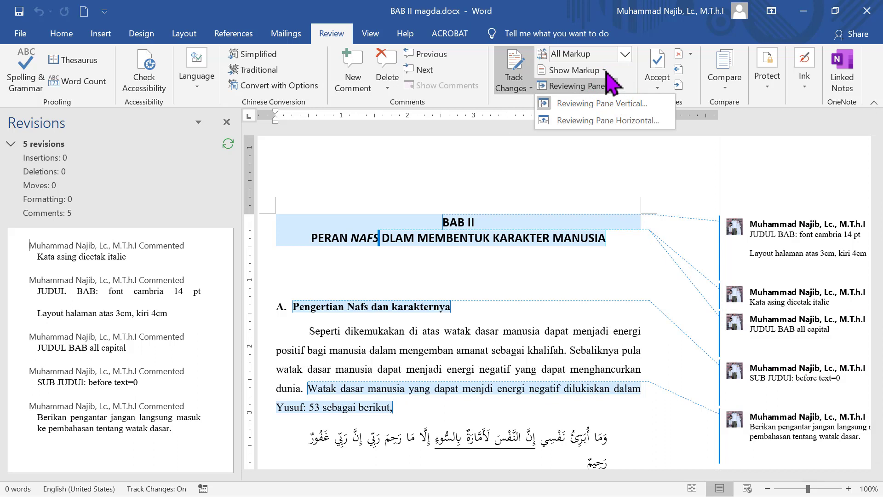
{"action": "left_click", "coordinate": [604, 70]}
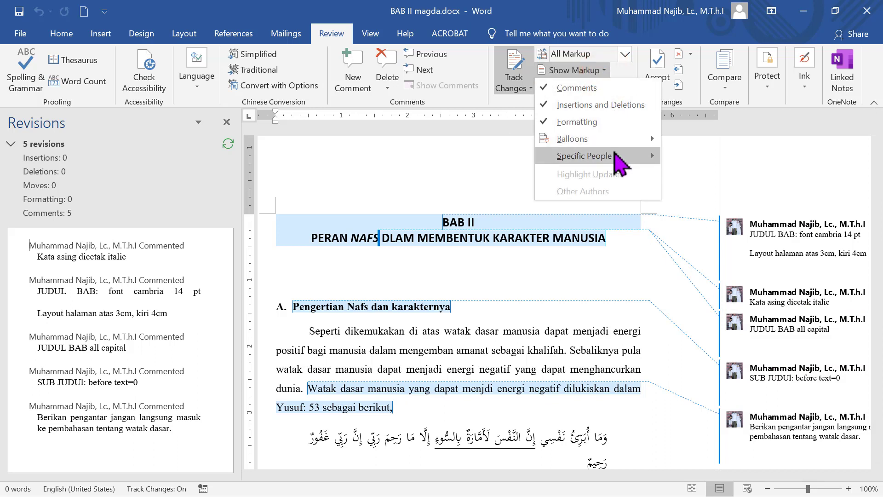
{"action": "left_click", "coordinate": [672, 177]}
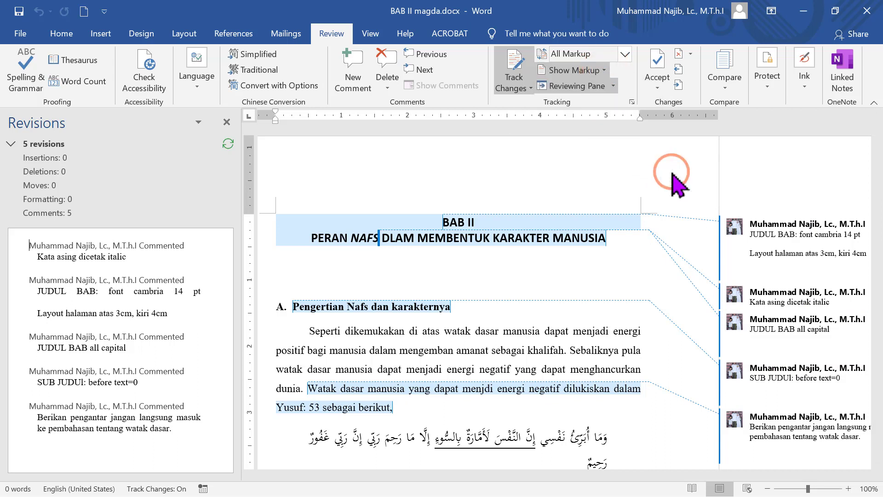
- Hide the supervisor's comments by excluding the supervisor from the displayed reviewers, leaving only the student's markup, and close the Revisions pane
{"action": "left_click", "coordinate": [614, 86]}
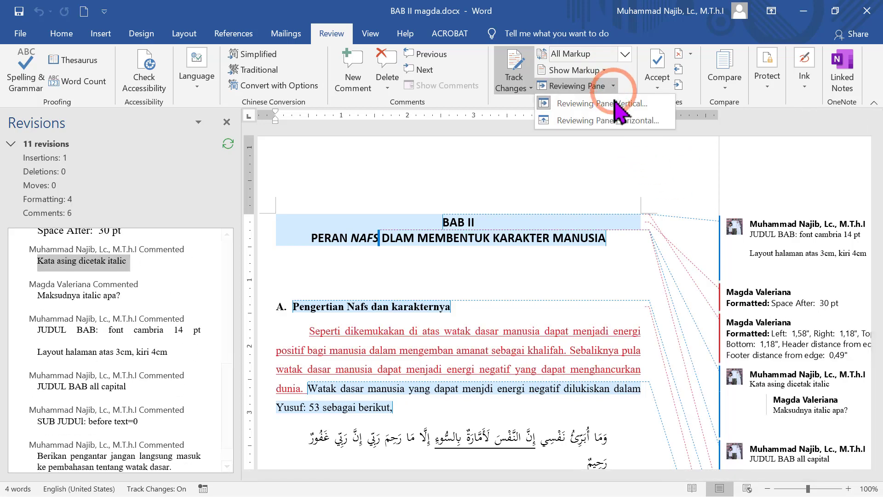
{"action": "left_click", "coordinate": [597, 71]}
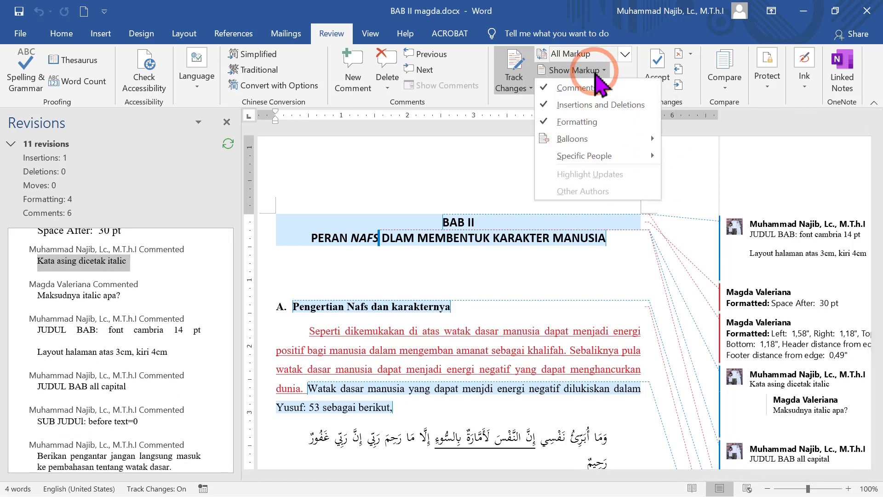
{"action": "mouse_move", "coordinate": [641, 156]}
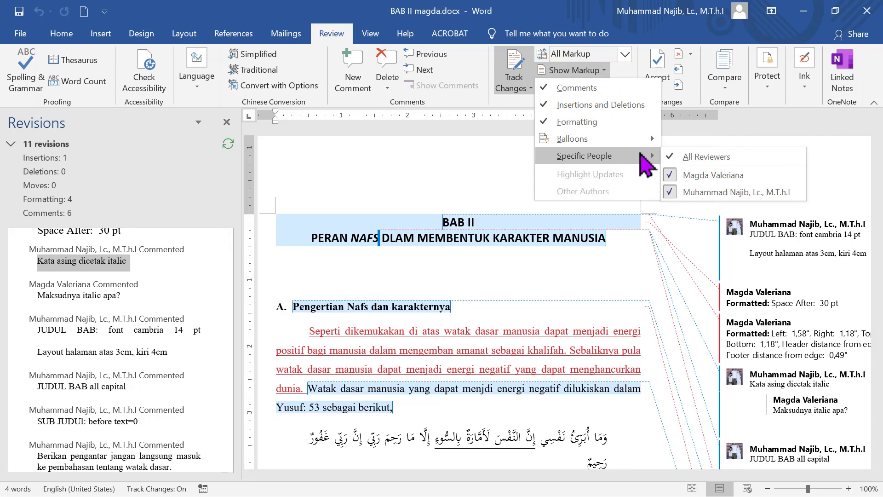
{"action": "left_click", "coordinate": [672, 192]}
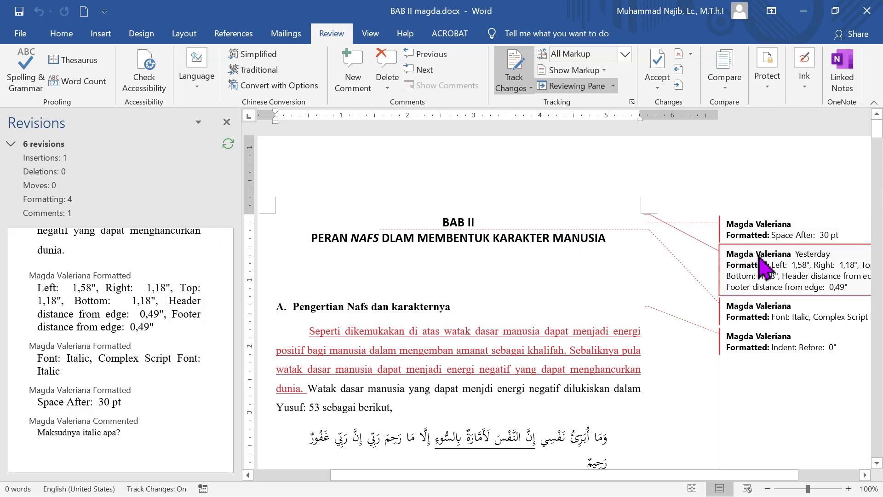
{"action": "scroll", "coordinate": [598, 306], "scroll_direction": "down", "scroll_amount": 3}
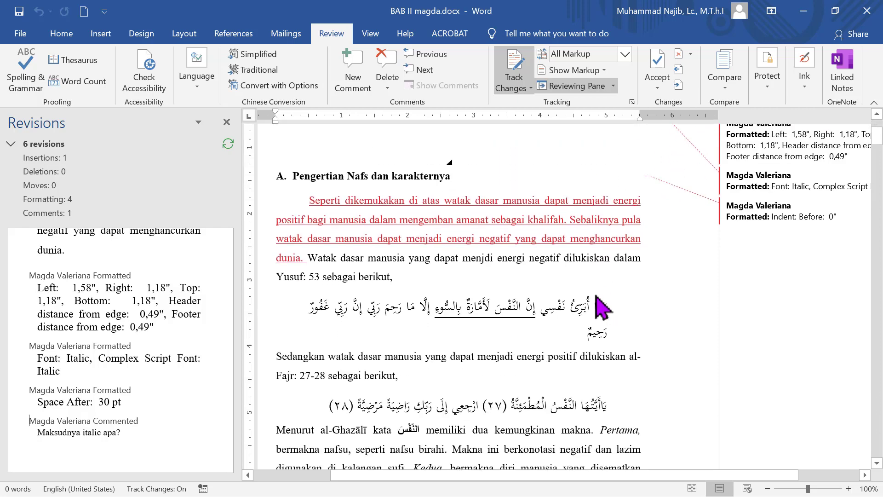
{"action": "scroll", "coordinate": [598, 305], "scroll_direction": "up", "scroll_amount": 3}
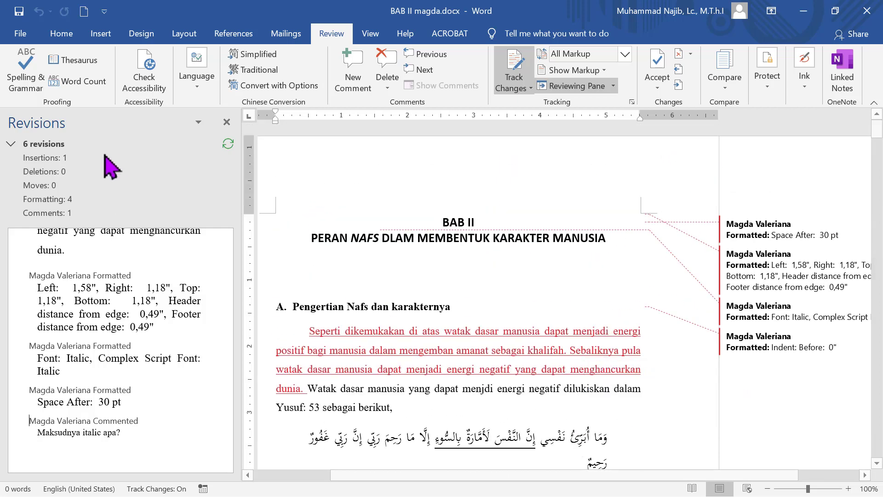
{"action": "left_click", "coordinate": [226, 121]}
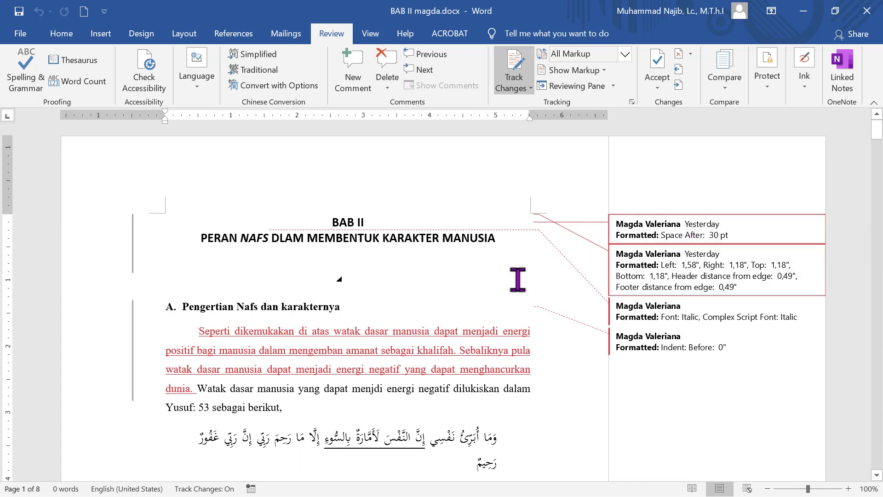
- Accept the student's formatting changes one at a time: the title's spacing after, the page margins and the italic NAFS
{"action": "mouse_move", "coordinate": [490, 360]}
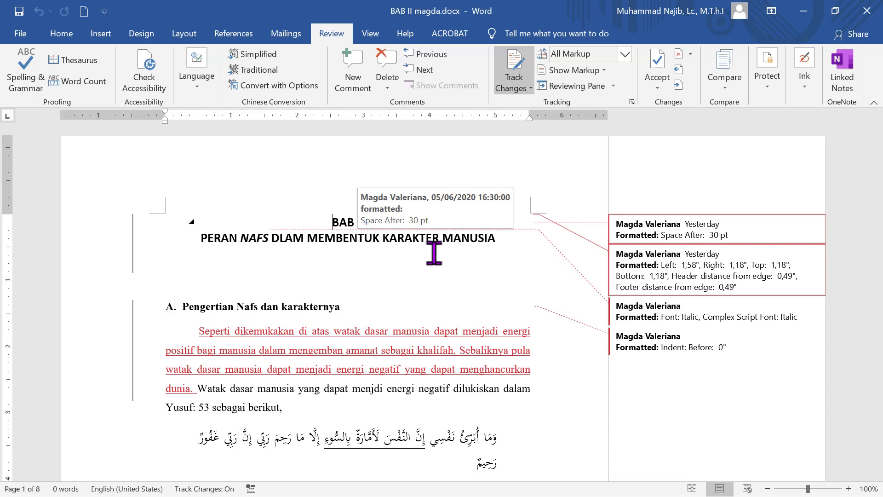
{"action": "left_click", "coordinate": [662, 89]}
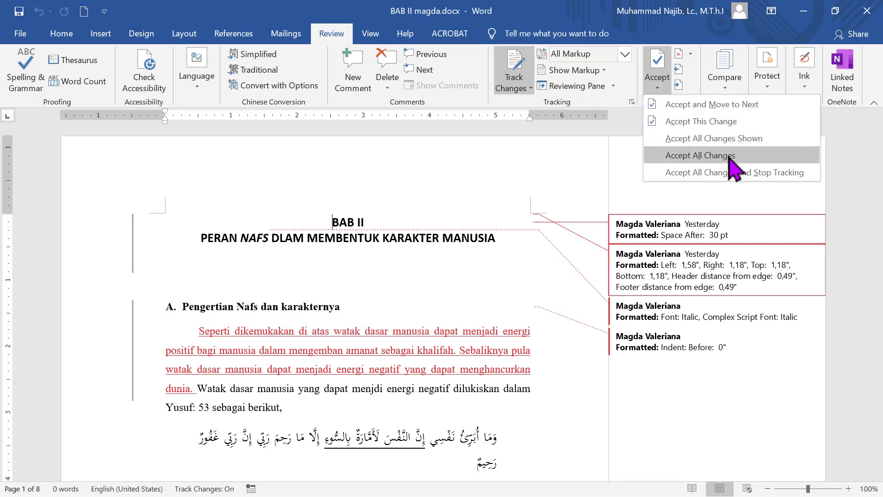
{"action": "left_click", "coordinate": [741, 107]}
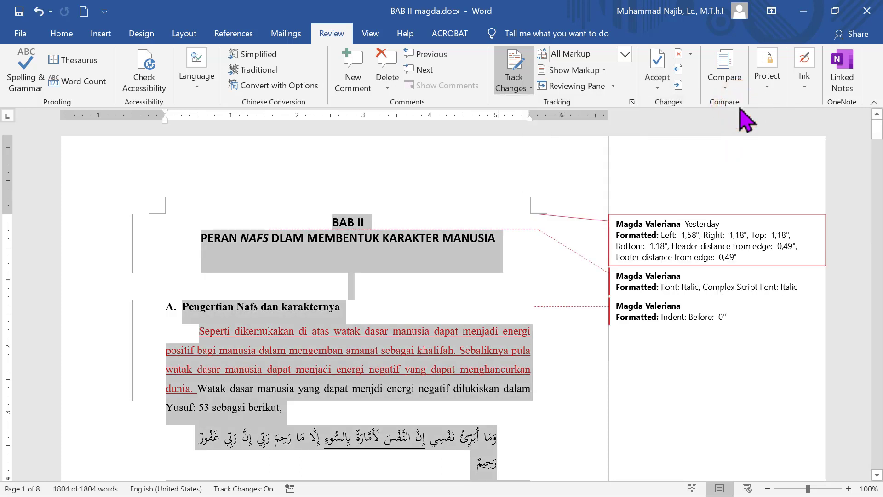
{"action": "left_click", "coordinate": [660, 64]}
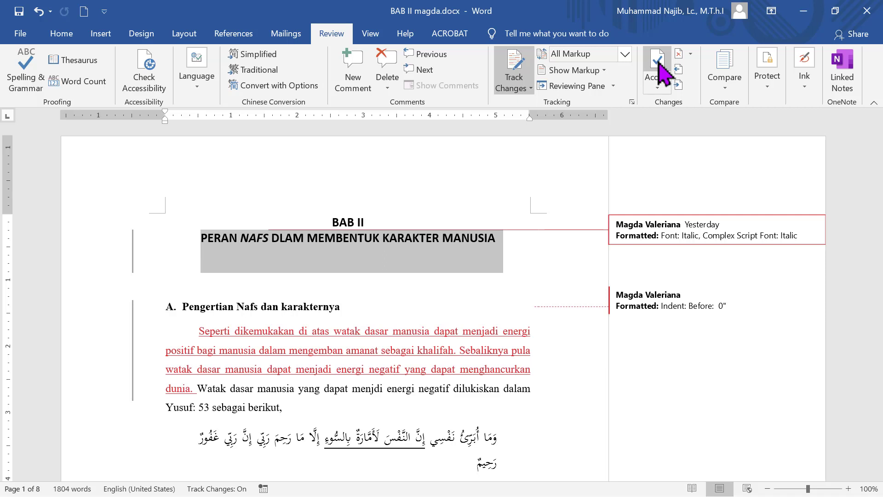
{"action": "left_click", "coordinate": [660, 64]}
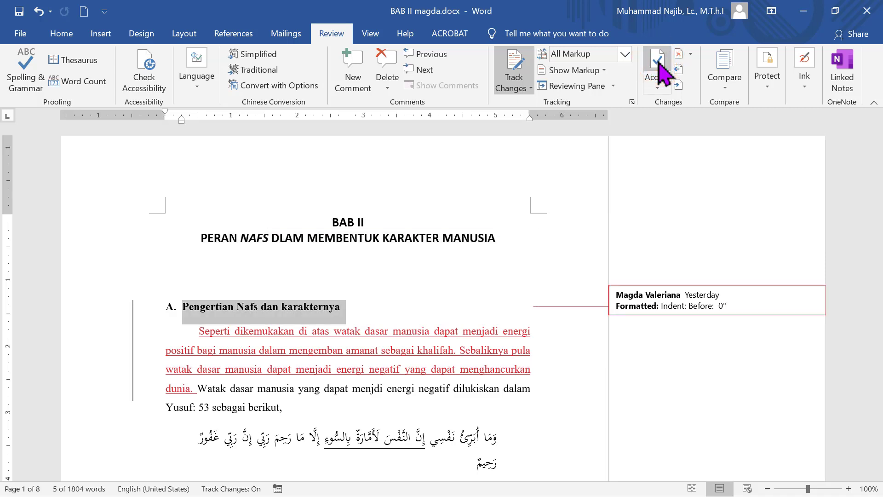
- Accept the section A heading's indent change and the inserted opening paragraph, and undo both acceptances
{"action": "left_click", "coordinate": [659, 65]}
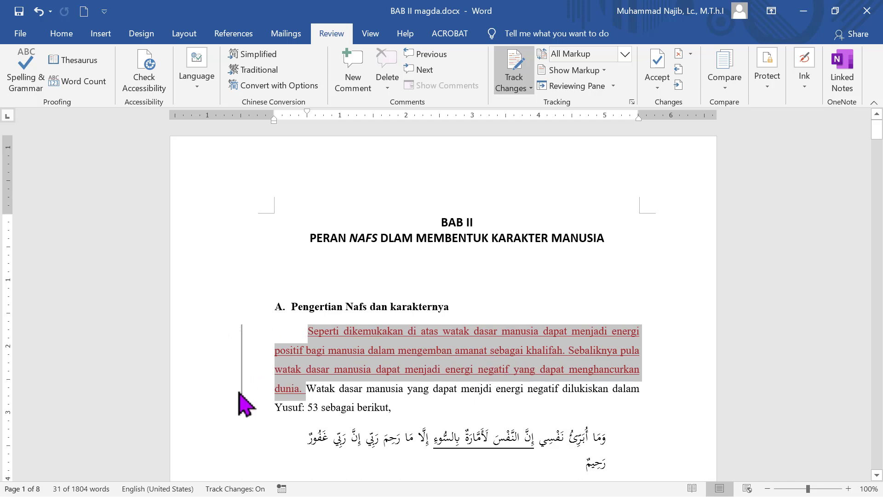
{"action": "left_click", "coordinate": [659, 62]}
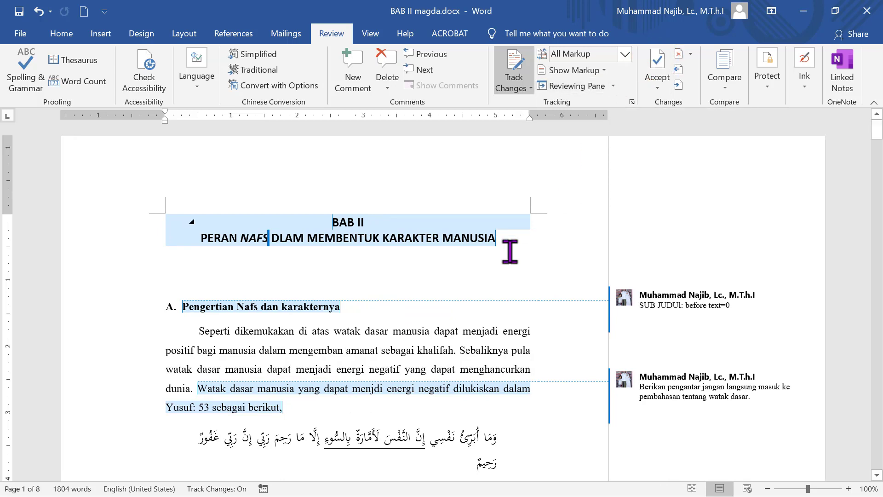
{"action": "key", "text": "ctrl+z"}
{"action": "key", "text": "ctrl+z"}
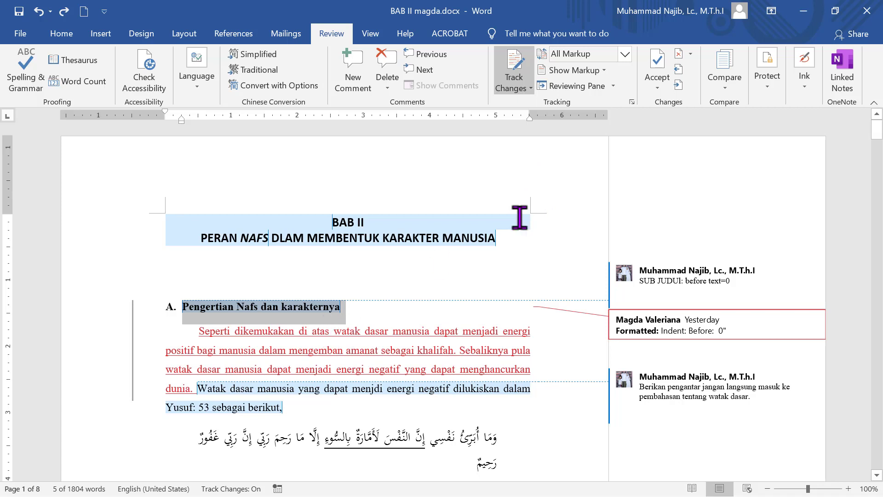
- Accept the section A heading's indent change again, and reject the heading's comment to move on to the inserted paragraph
{"action": "left_click", "coordinate": [659, 59]}
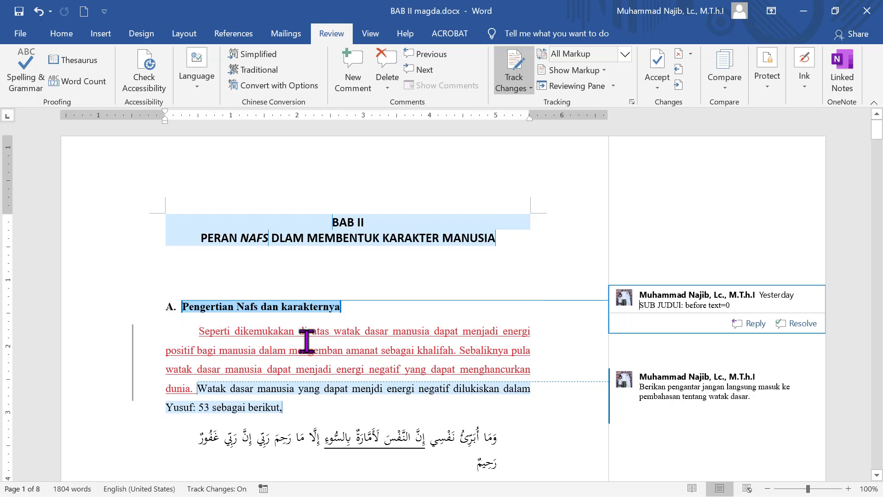
{"action": "left_click", "coordinate": [678, 66]}
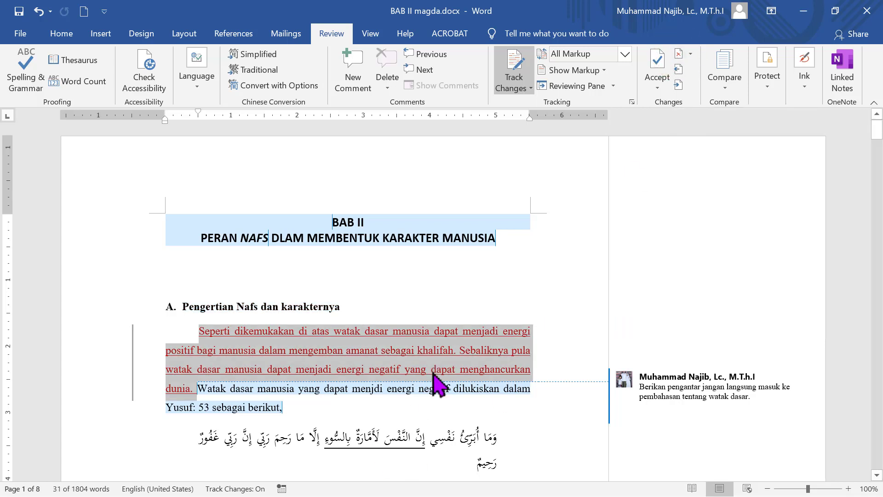
- Add the comment "Redaksinya tidak sesuai" to the inserted opening paragraph under section A
{"action": "mouse_move", "coordinate": [435, 382]}
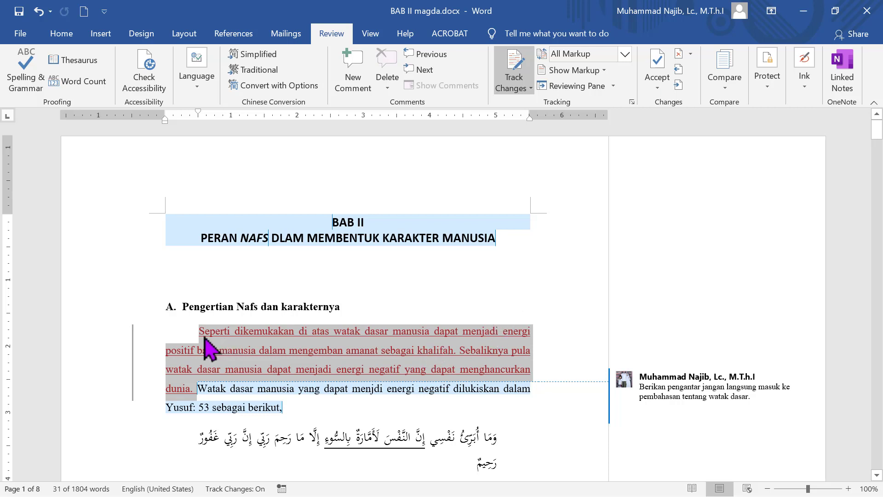
{"action": "right_click", "coordinate": [252, 340]}
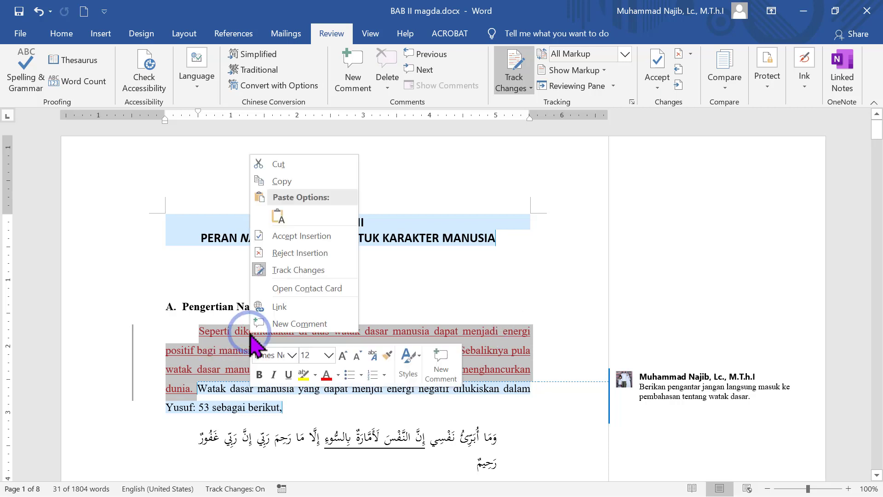
{"action": "left_click", "coordinate": [441, 363]}
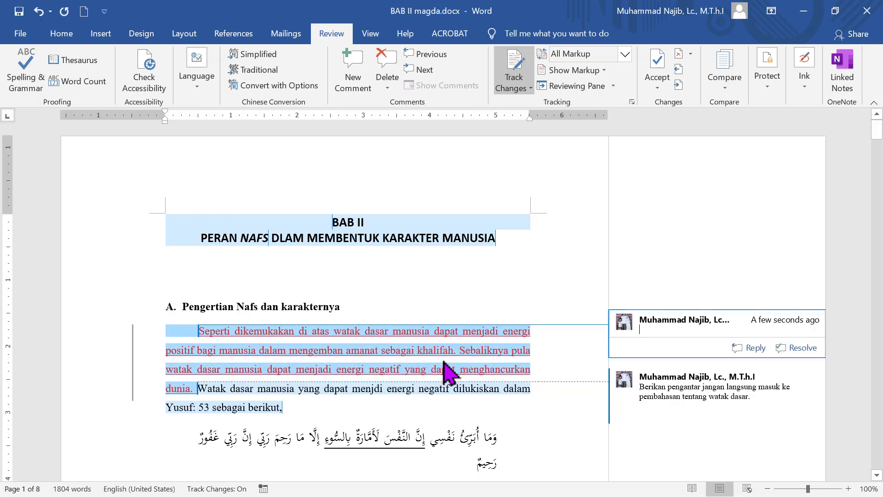
{"action": "type", "text": "Redaksinya t"}
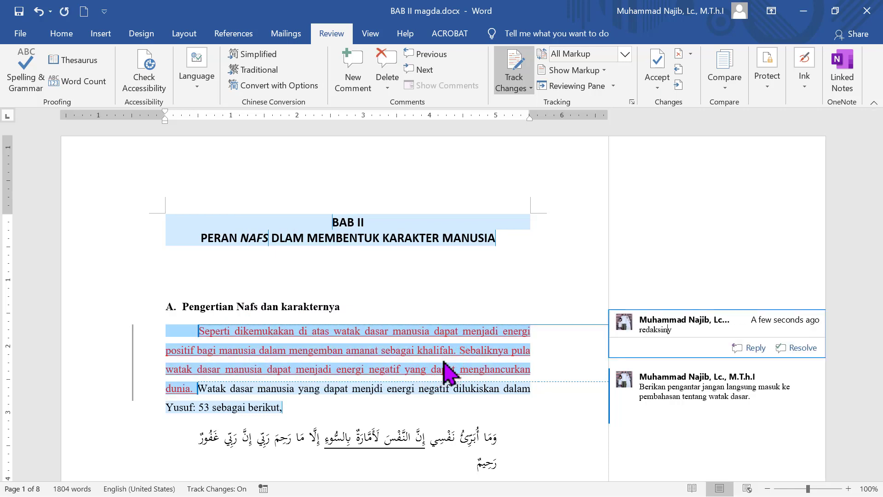
{"action": "type", "text": "idak sesuai"}
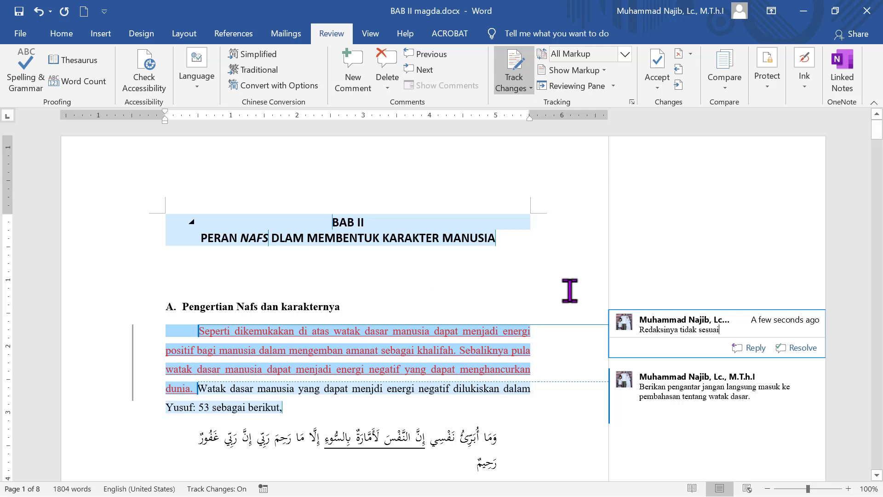
{"action": "scroll", "coordinate": [570, 291], "scroll_direction": "down", "scroll_amount": 1}
{"action": "left_click", "coordinate": [353, 299]}
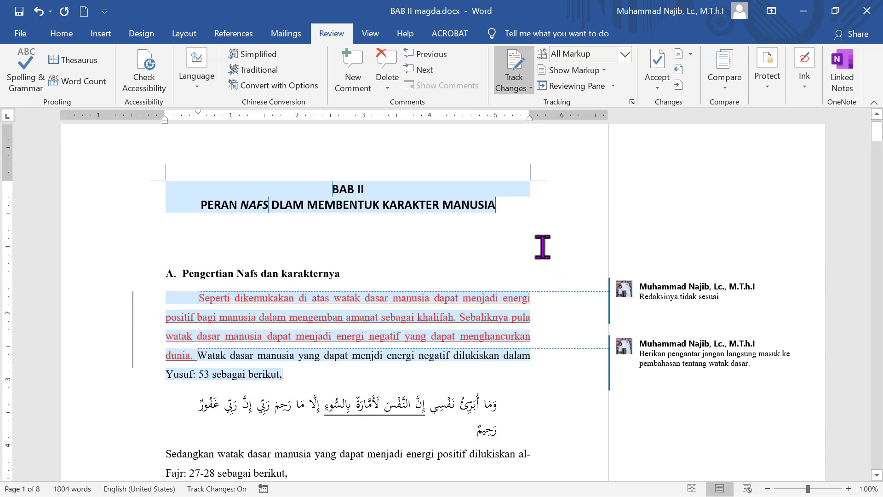
- Remove the "Redaksinya tidak sesuai" comment from the opening paragraph and accept the paragraph's insertion
{"action": "left_click", "coordinate": [351, 300]}
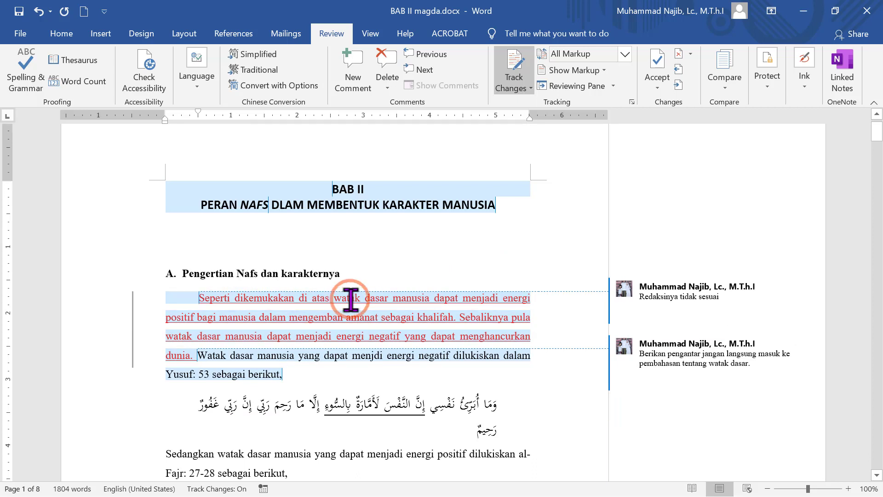
{"action": "left_click", "coordinate": [388, 59]}
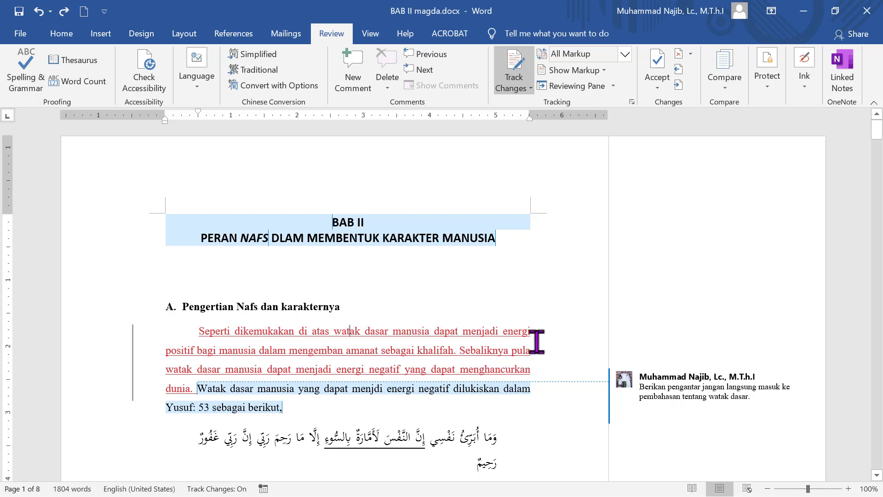
{"action": "left_click", "coordinate": [657, 65]}
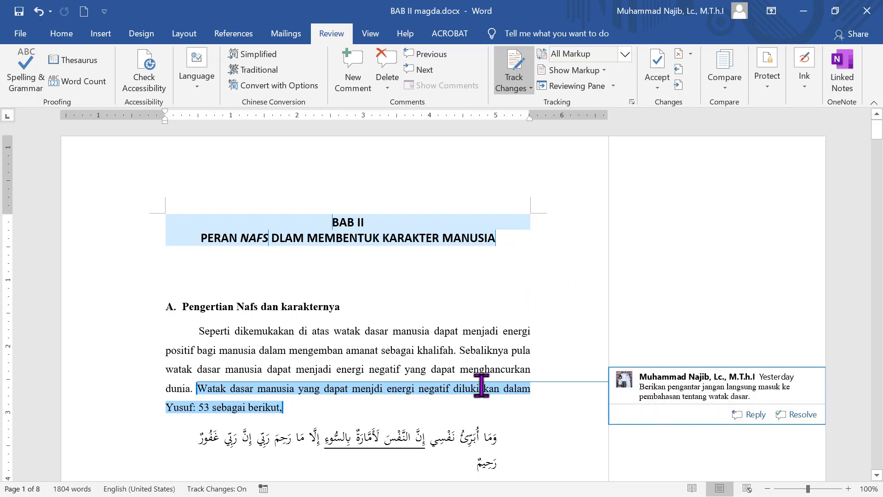
- Select the sentence from "Watak dasar manusia" to "Yusuf: 53 sebagai berikut," and delete the comment attached to it
{"action": "mouse_move", "coordinate": [481, 389]}
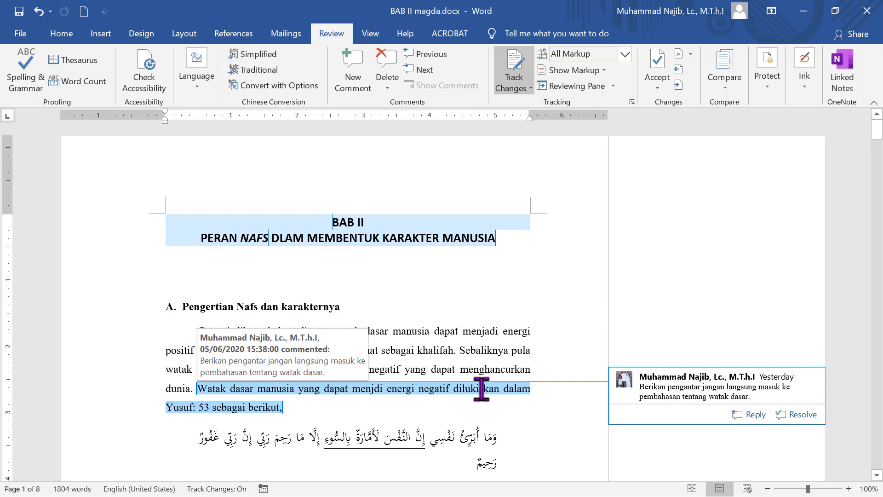
{"action": "left_click", "coordinate": [362, 295]}
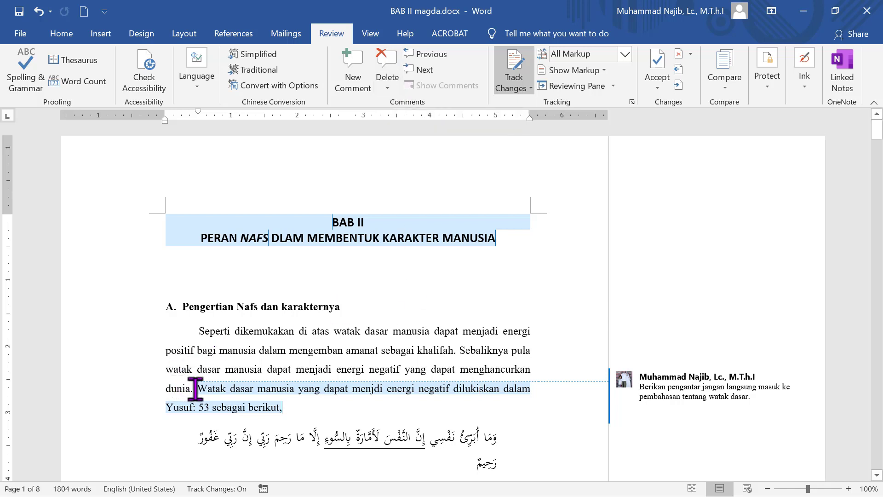
{"action": "left_click_drag", "start_coordinate": [196, 389], "coordinate": [279, 407]}
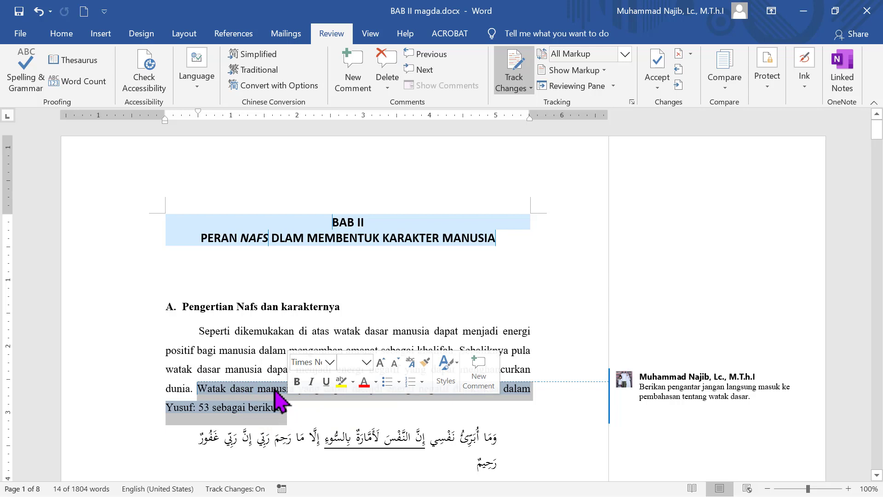
{"action": "right_click", "coordinate": [274, 395]}
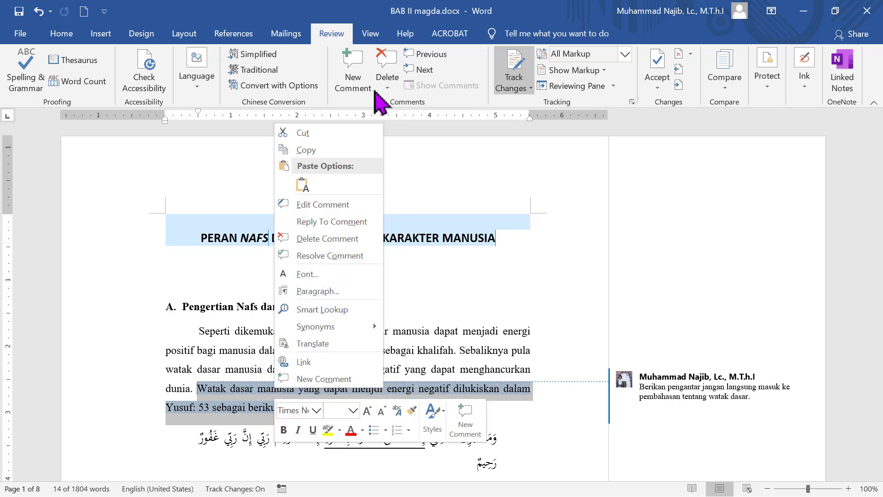
{"action": "left_click", "coordinate": [313, 239]}
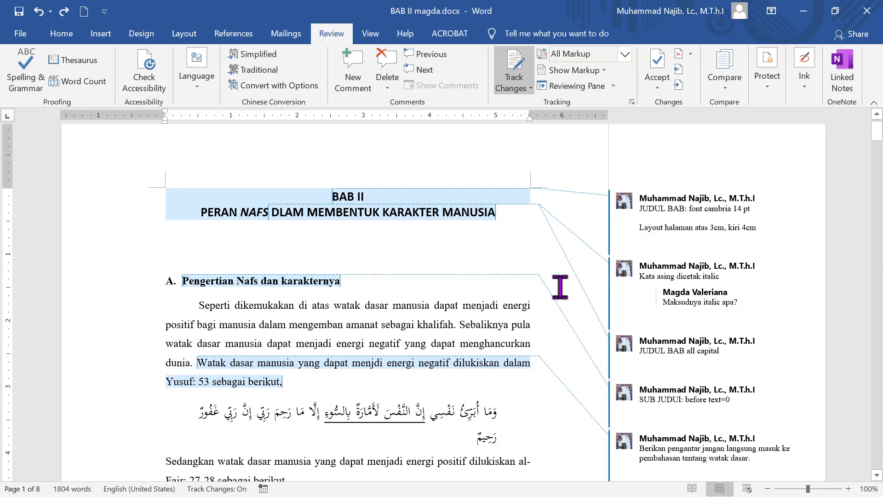
{"action": "left_click", "coordinate": [657, 88]}
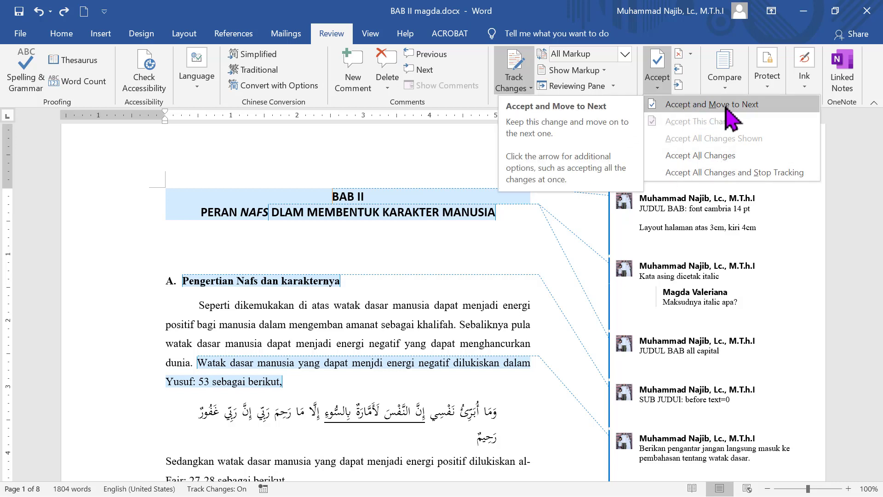
{"action": "left_click", "coordinate": [462, 143]}
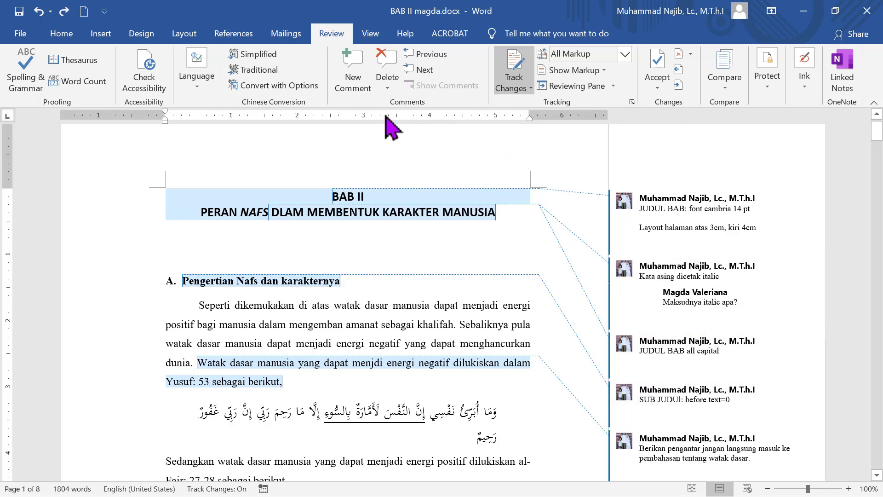
- Delete all comments in the document
{"action": "left_click", "coordinate": [386, 88]}
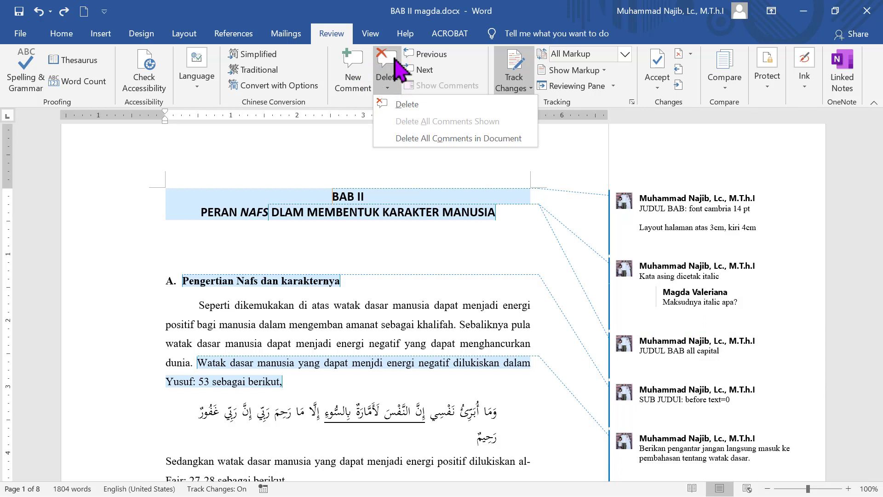
{"action": "left_click", "coordinate": [399, 139]}
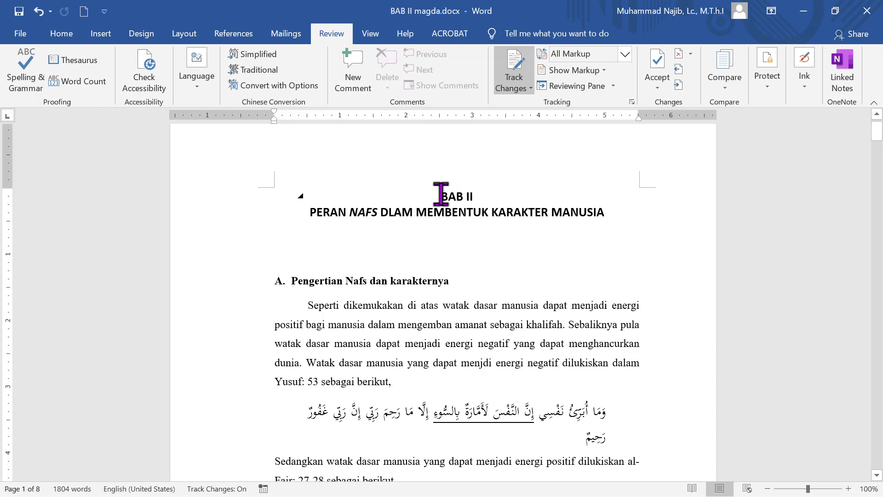
- Add the comment "BAB II sudah disetujui" to the two-line chapter title at the start of the document
{"action": "left_click_drag", "start_coordinate": [439, 196], "coordinate": [602, 213]}
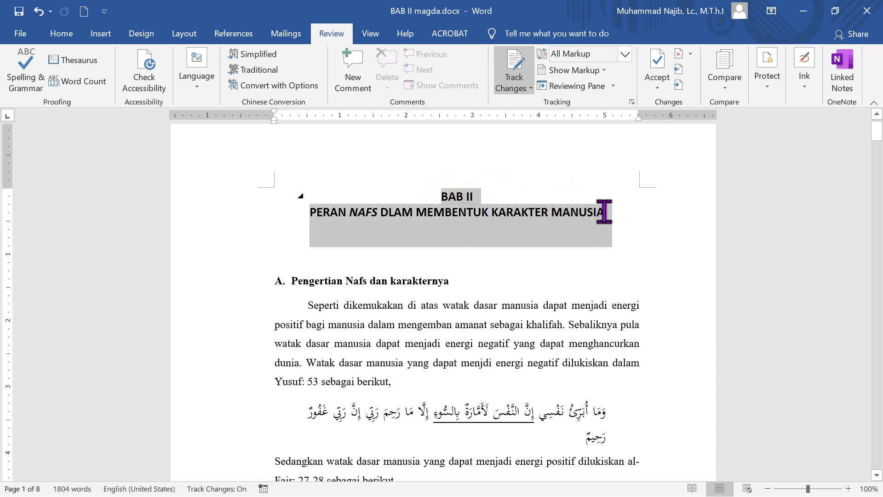
{"action": "left_click", "coordinate": [803, 181]}
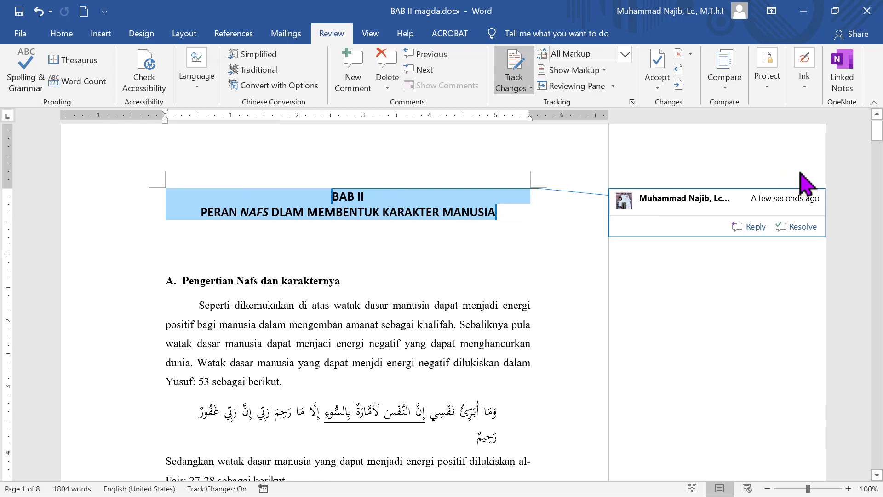
{"action": "type", "text": "BAB"}
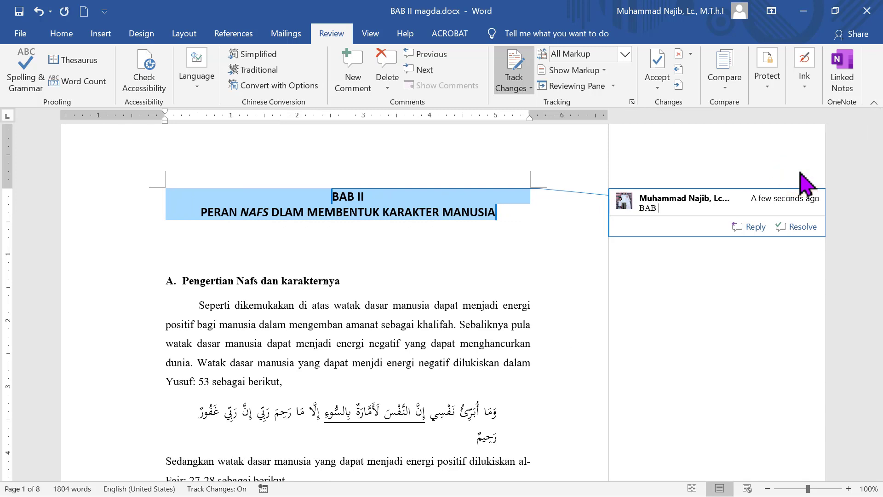
{"action": "type", "text": " II sudah disetujui"}
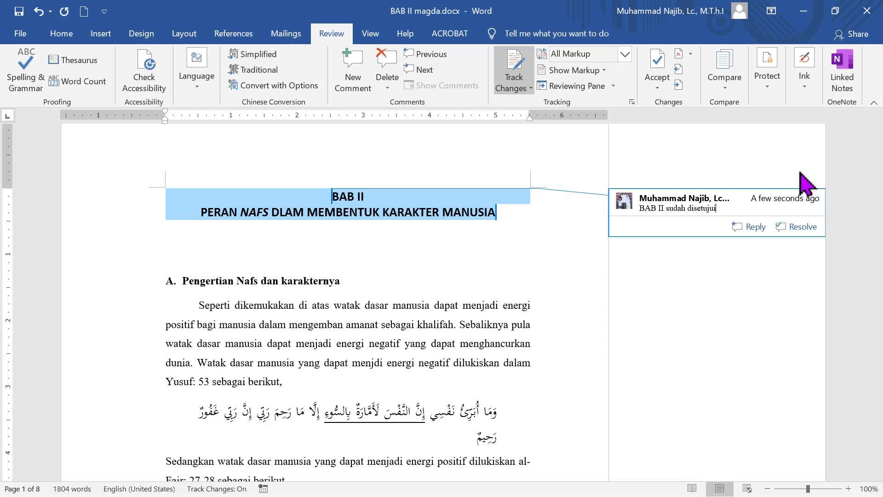
{"action": "left_click", "coordinate": [543, 239]}
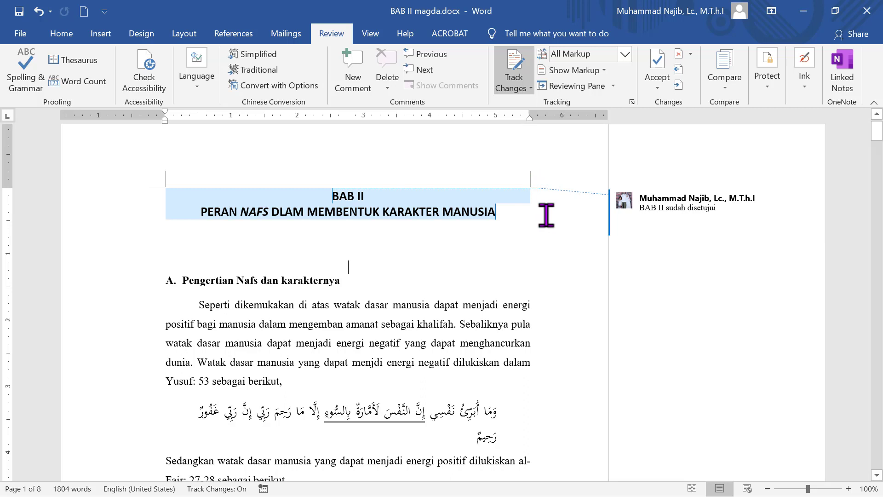
- Save the reviewed BAB II chapter and close the document
{"action": "key", "text": "ctrl+s"}
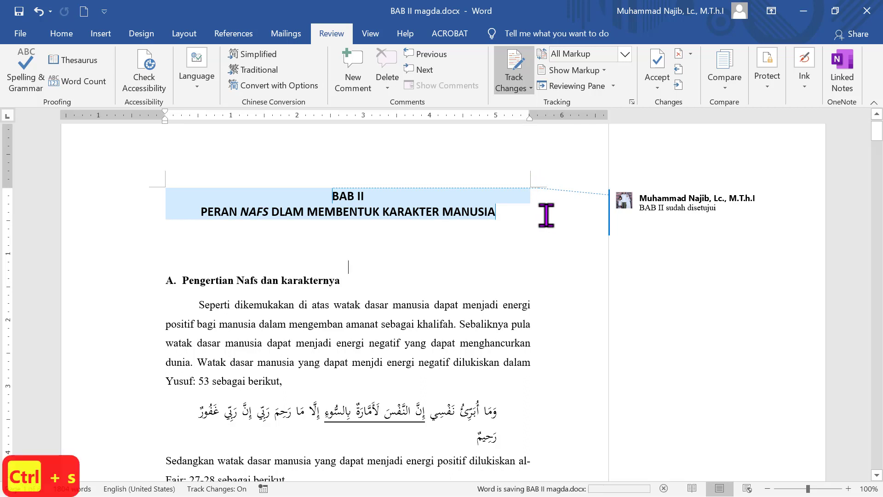
{"action": "left_click", "coordinate": [867, 10]}
{"action": "left_click", "coordinate": [470, 299]}
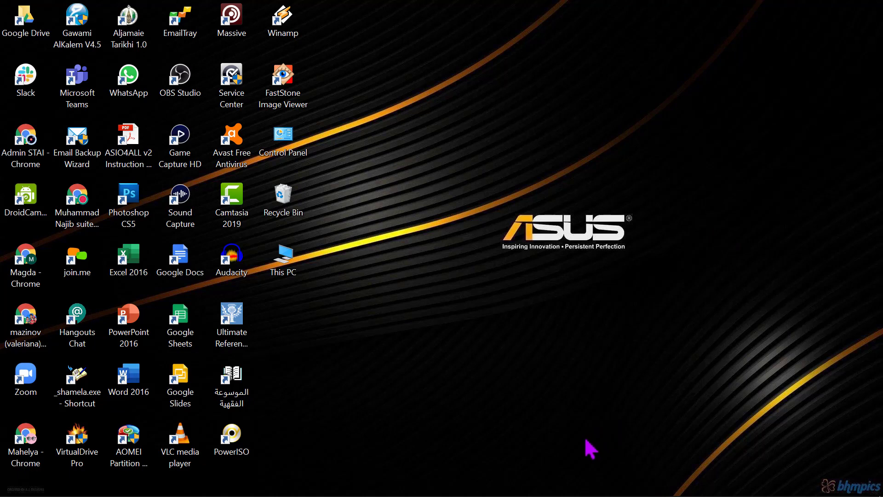
- Switch to File Explorer and open the BAB II document from the student's quick-access Google Drive folder
{"action": "mouse_move", "coordinate": [479, 496]}
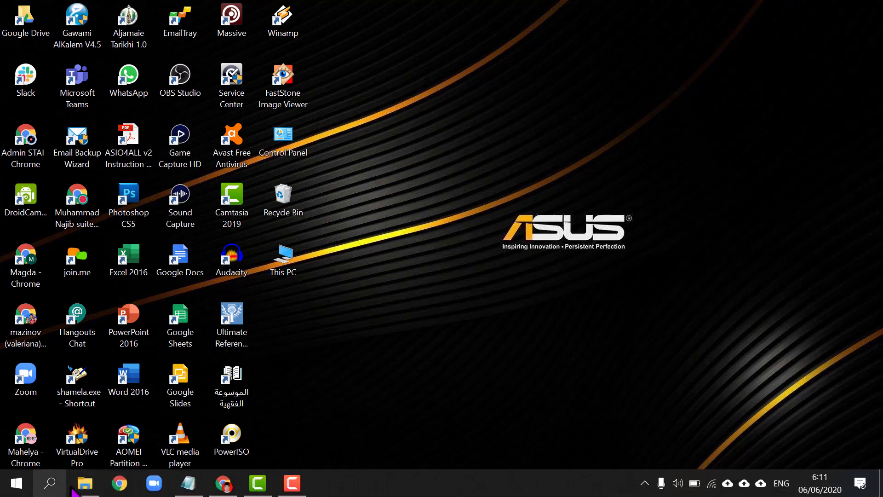
{"action": "mouse_move", "coordinate": [85, 488]}
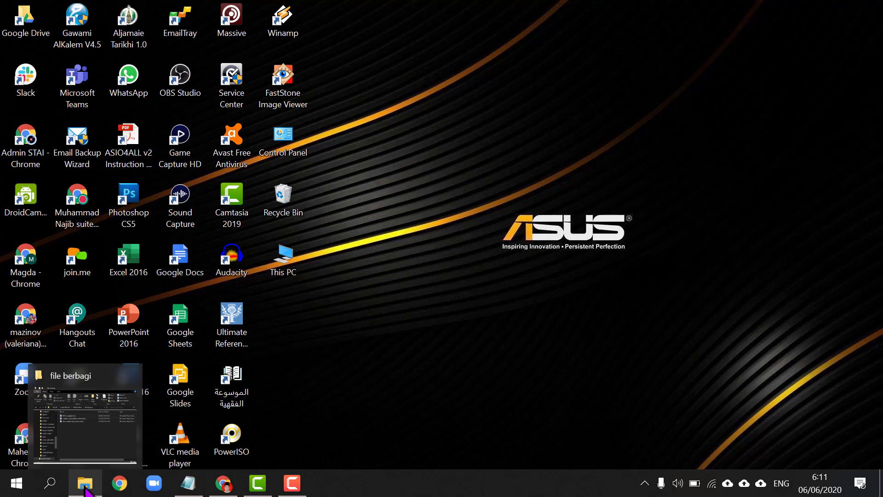
{"action": "left_click", "coordinate": [86, 488]}
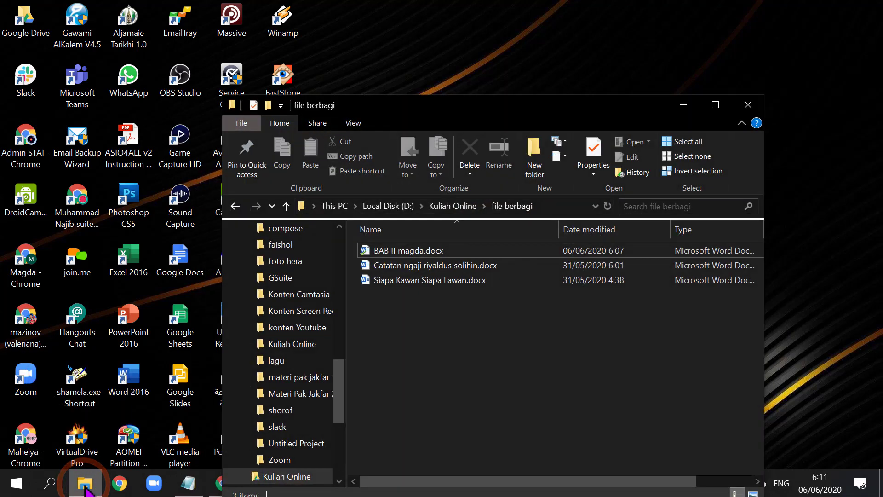
{"action": "left_click_drag", "start_coordinate": [340, 380], "coordinate": [350, 257]}
{"action": "left_click", "coordinate": [286, 327]}
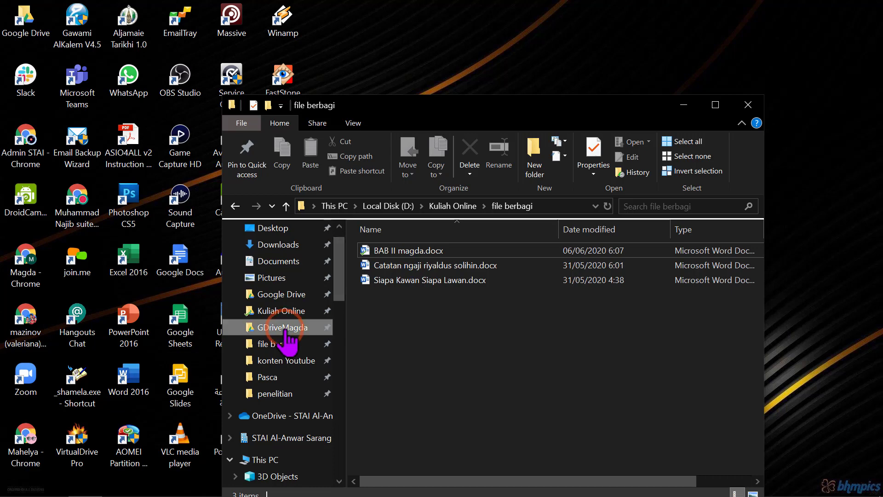
{"action": "double_click", "coordinate": [404, 281]}
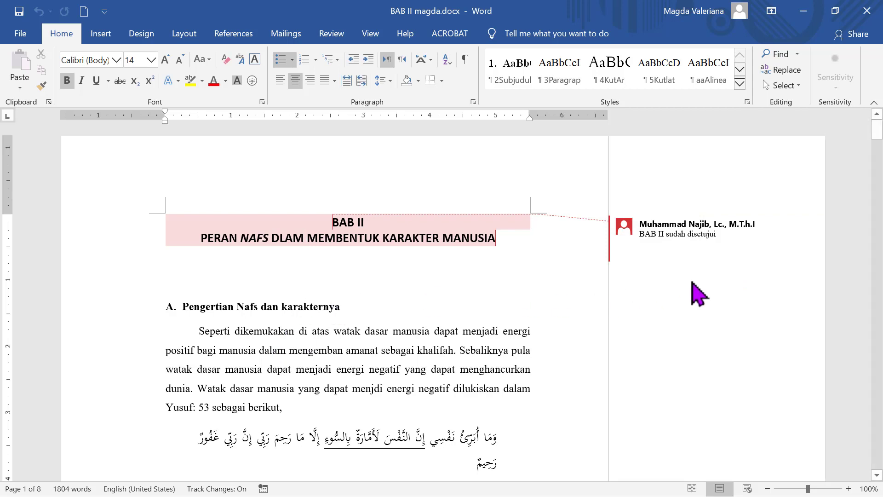
- Open the print settings for the student's chapter and turn off Print Markup so the comment is left out
{"action": "mouse_move", "coordinate": [670, 262]}
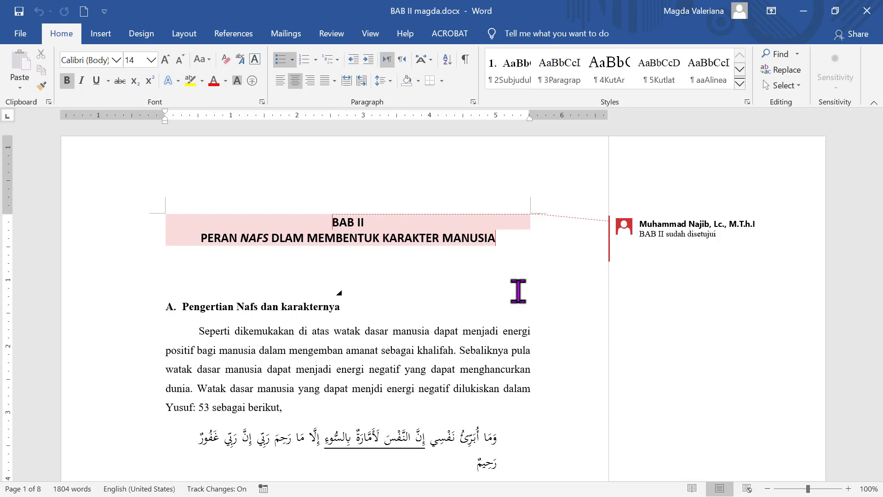
{"action": "key", "text": "ctrl+p"}
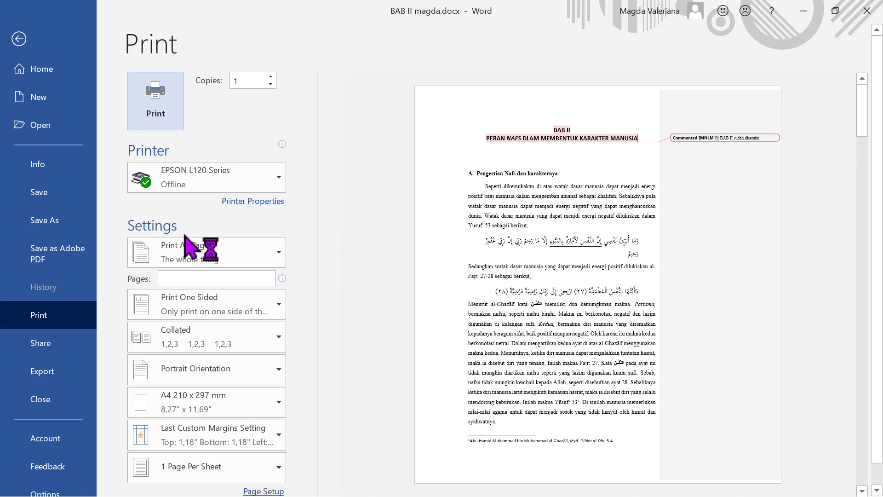
{"action": "left_click", "coordinate": [279, 253]}
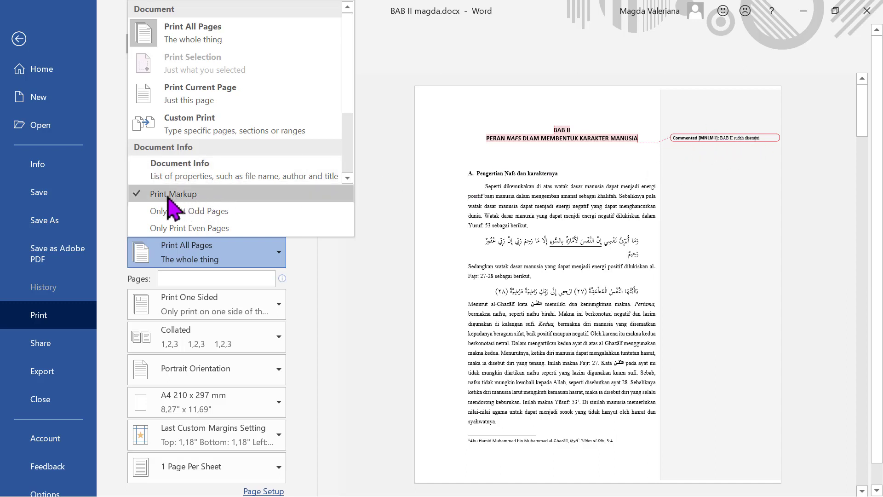
{"action": "left_click", "coordinate": [144, 197]}
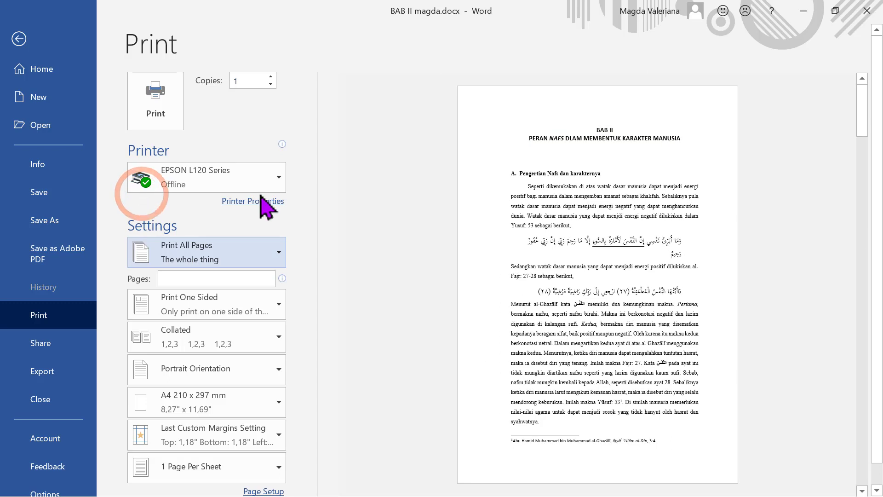